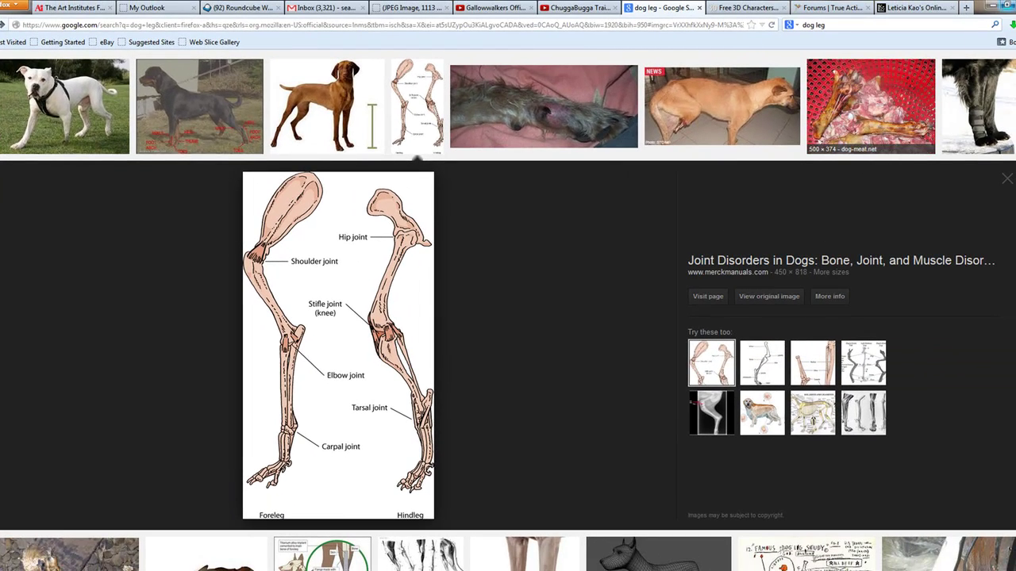
- Switch to Maya and examine the wolf mesh from the side and the front for stray geometry
click(995, 6)
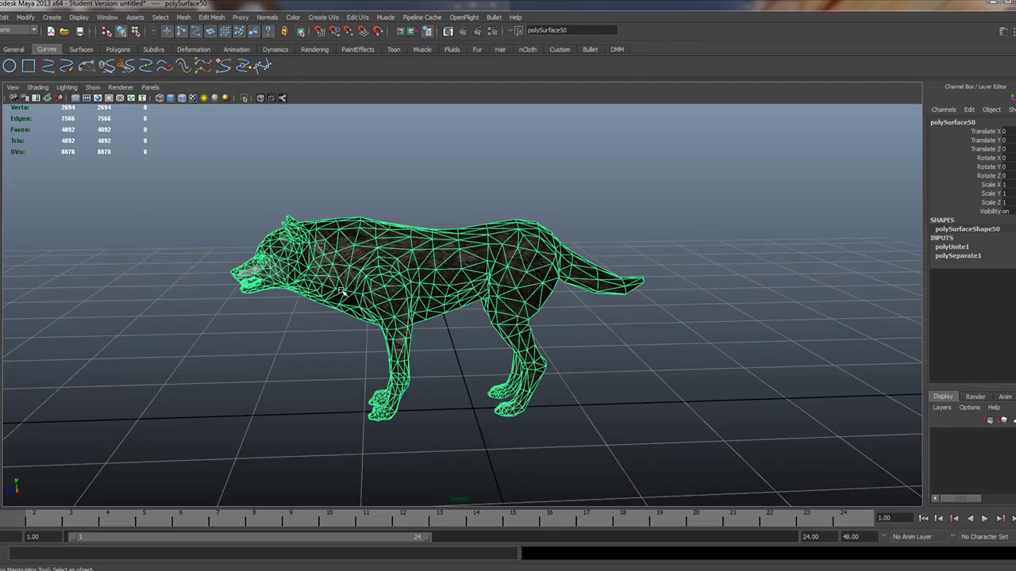
mouse_move(362, 254)
alt+mouse_down()
mouse_move(620, 262)
mouse_move(369, 258)
alt+mouse_up()
alt+right_drag(370, 258, 456, 253)
alt+drag(456, 252, 439, 237)
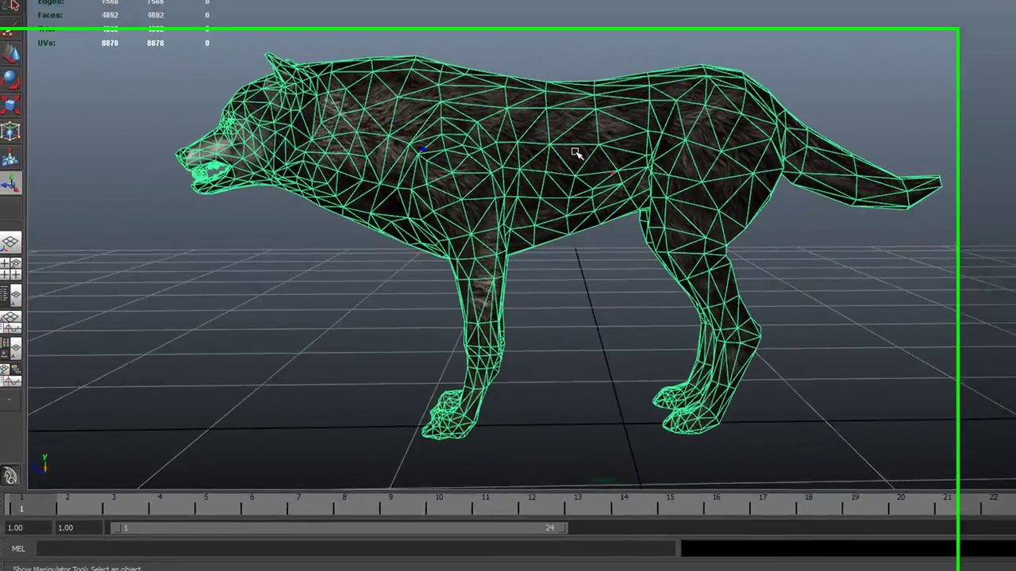
alt+middle_drag(577, 153, 650, 184)
alt+drag(615, 167, 670, 186)
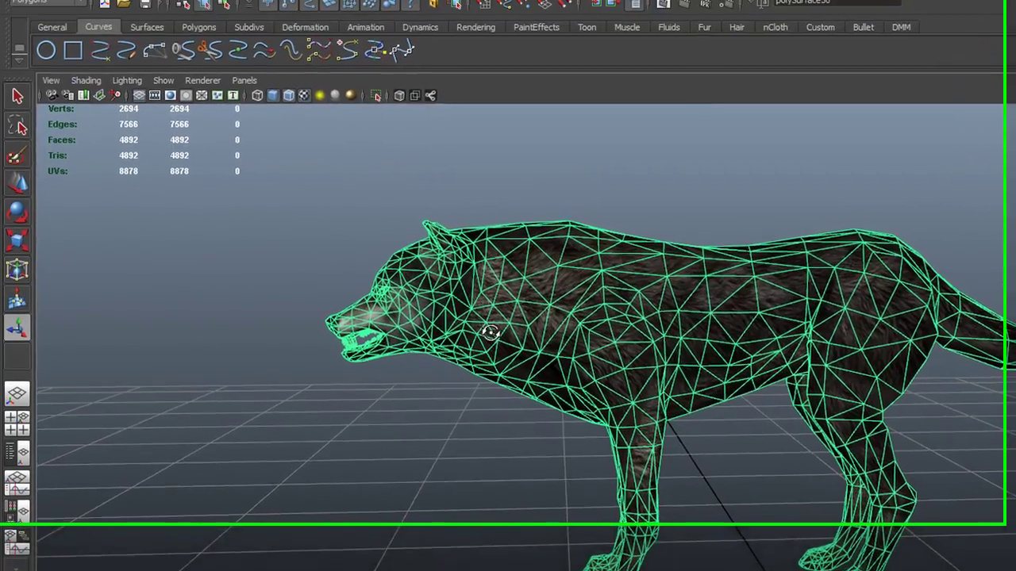
mouse_move(454, 168)
alt+mouse_down()
mouse_move(598, 147)
mouse_move(469, 172)
alt+mouse_up()
alt+drag(501, 389, 651, 363)
alt+middle_drag(650, 363, 622, 327)
alt+right_drag(623, 327, 705, 334)
scroll(705, 334, down, 4)
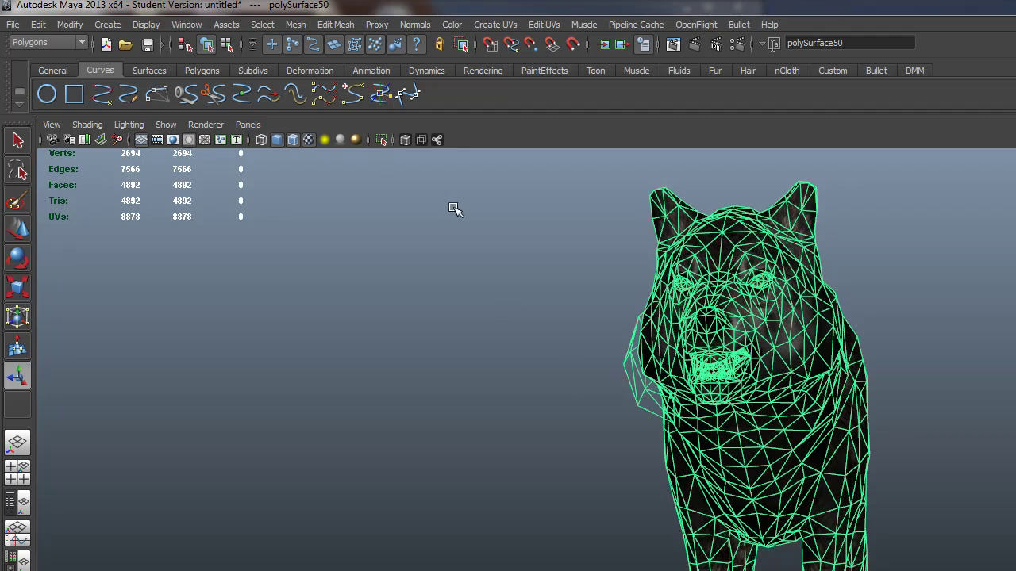
scroll(584, 304, up, 4)
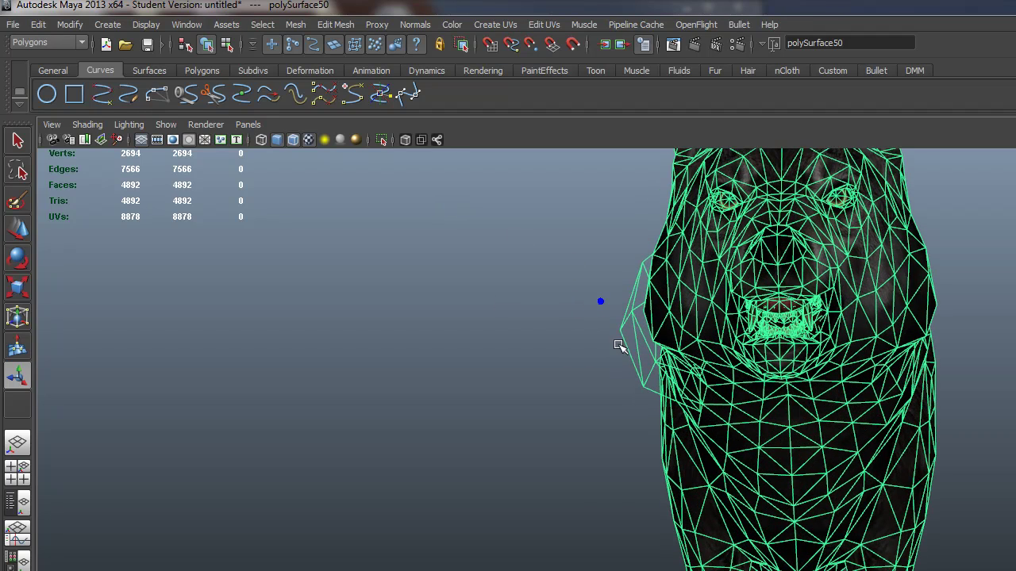
- Separate the wolf mesh into its individual pieces and delete the stray piece sticking out beside the head
click(294, 24)
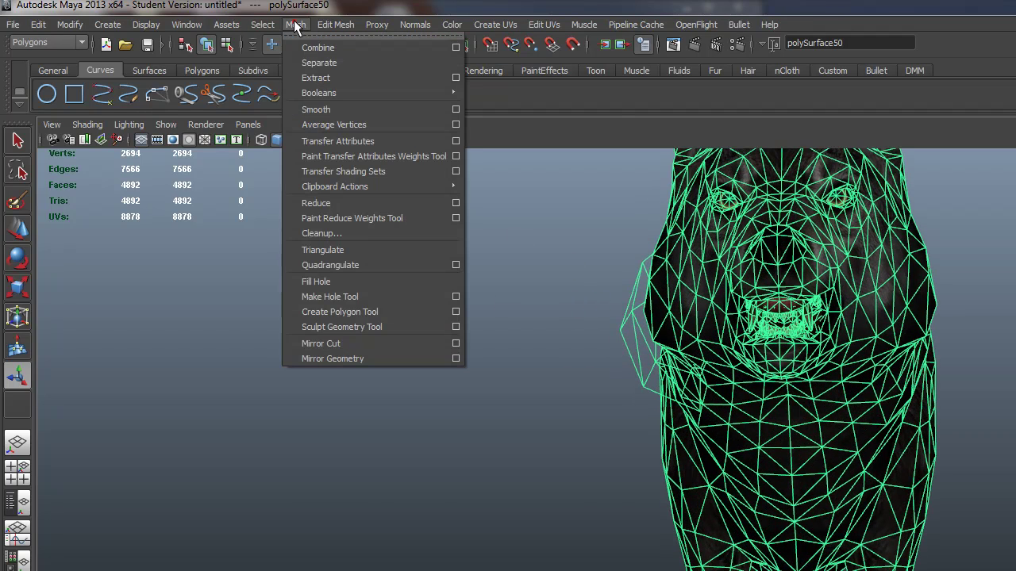
click(315, 60)
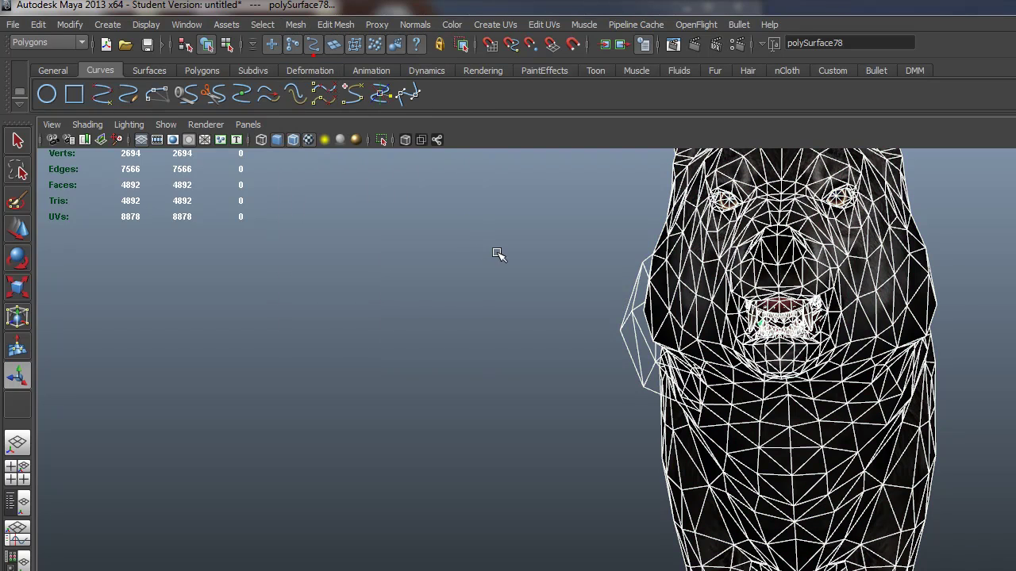
click(622, 338)
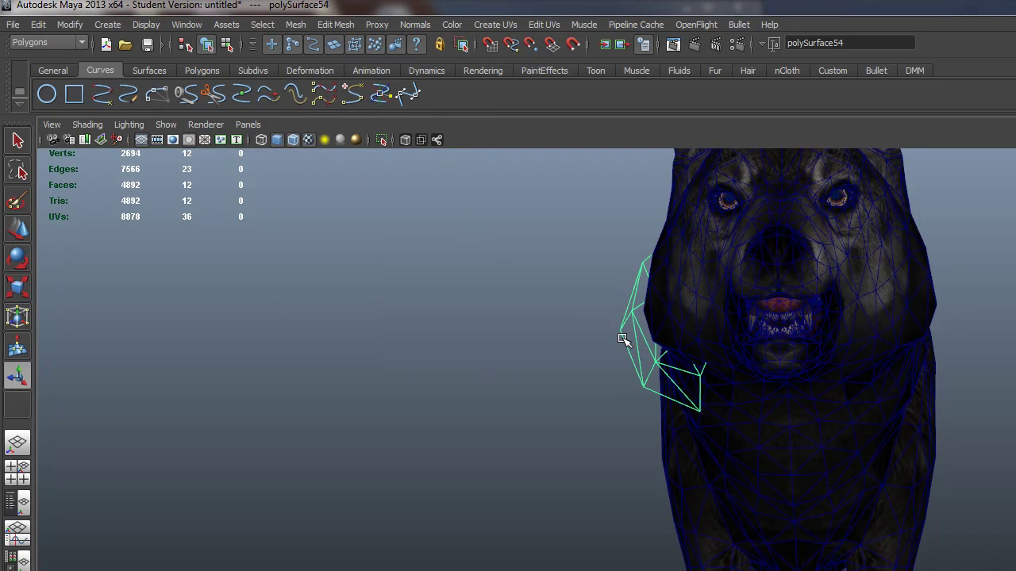
key(Delete)
- Examine the textured wolf's head, body and legs from several side angles
alt+drag(836, 403, 806, 357)
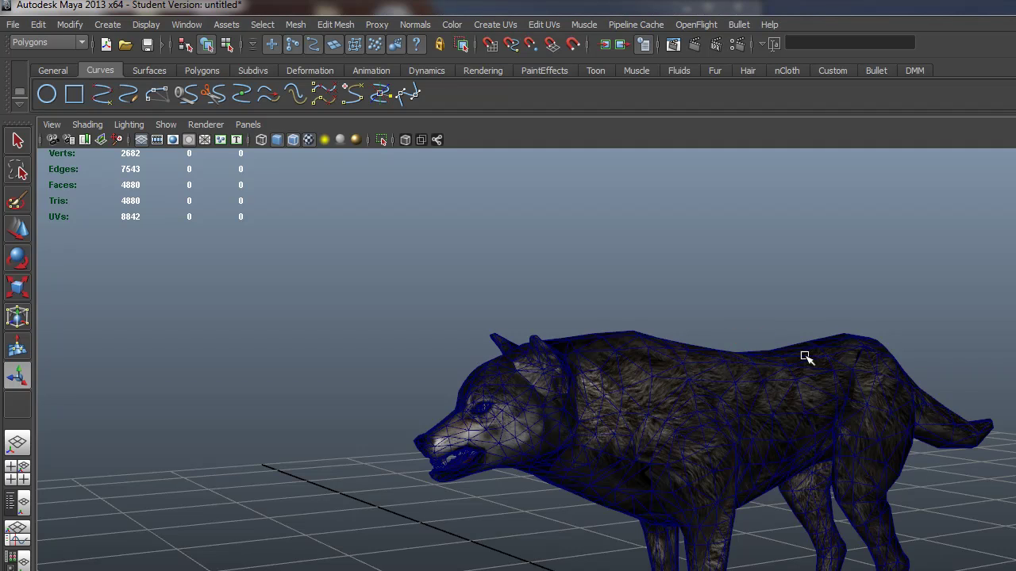
alt+right_drag(467, 285, 515, 309)
alt+middle_drag(673, 499, 657, 421)
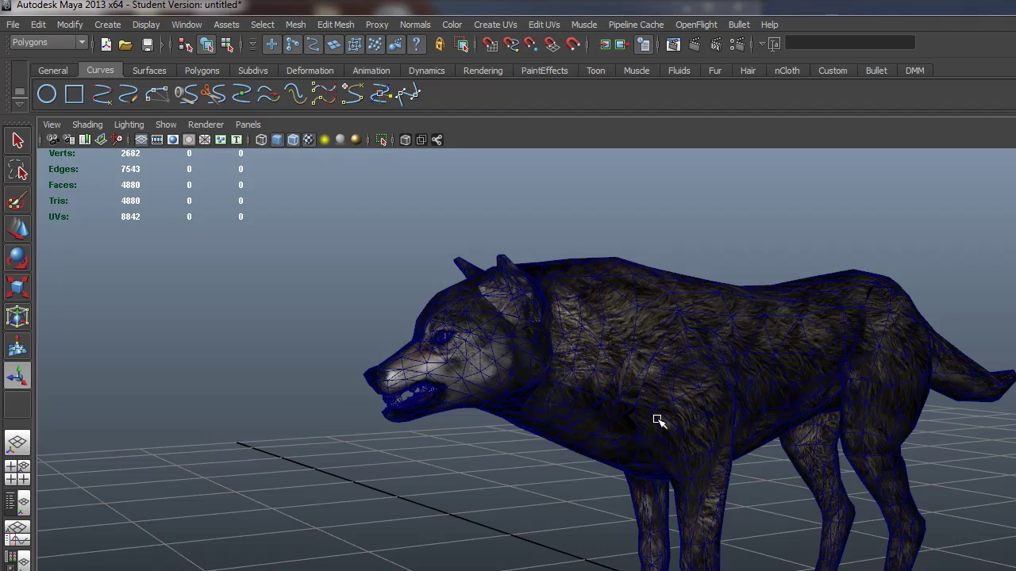
mouse_move(655, 421)
alt+mouse_down()
mouse_move(685, 431)
mouse_move(643, 430)
alt+mouse_up()
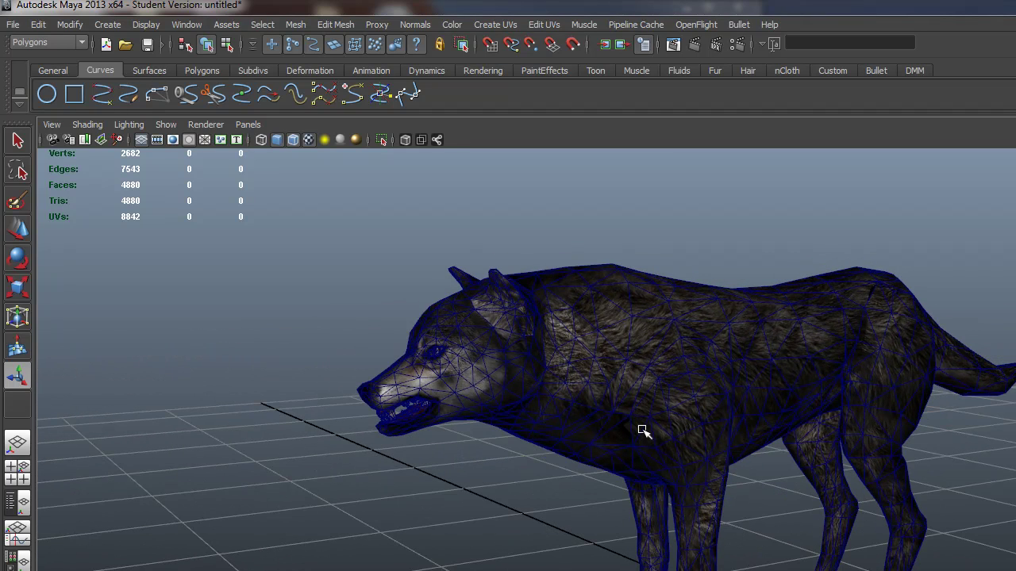
alt+drag(589, 412, 705, 433)
alt+right_drag(705, 433, 806, 458)
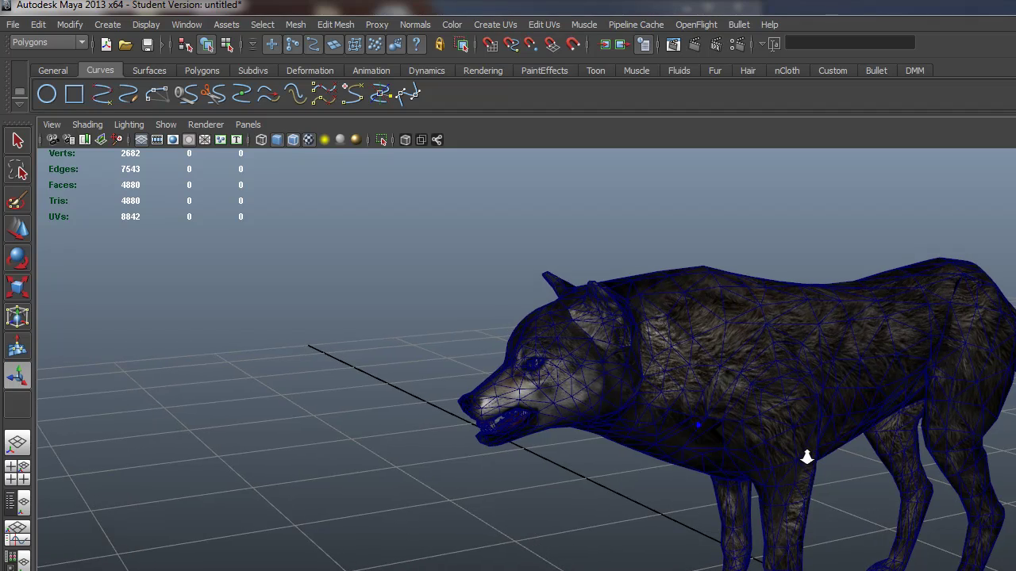
alt+drag(811, 461, 886, 523)
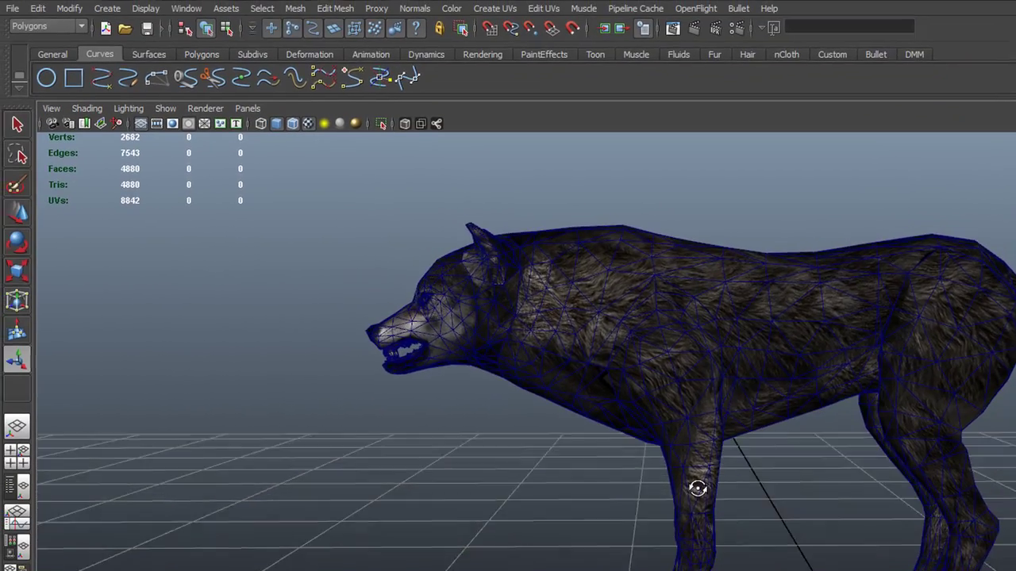
alt+drag(696, 484, 716, 498)
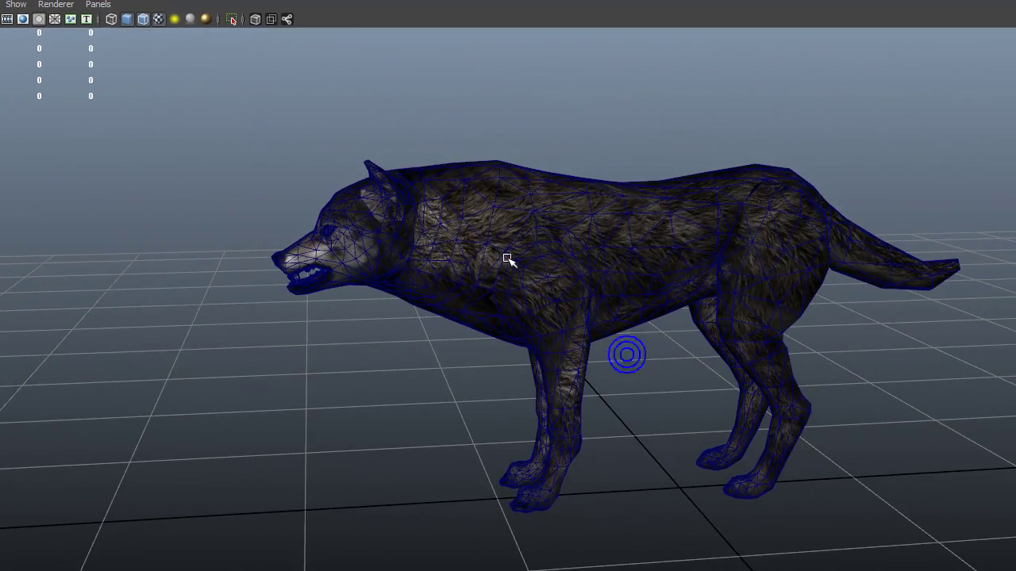
- Select all the separated wolf pieces and combine them into one mesh
click(508, 258)
drag(211, 132, 809, 487)
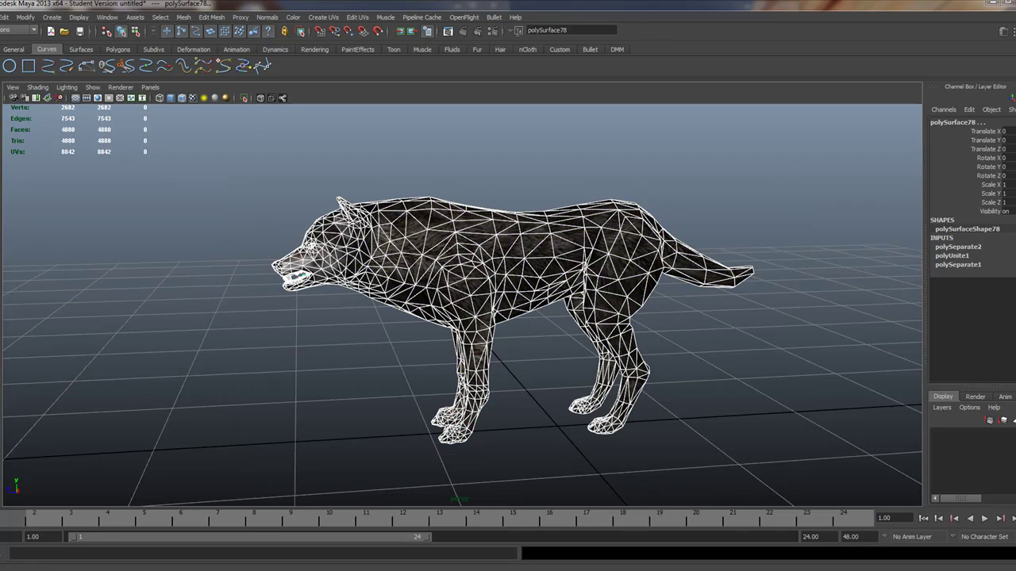
click(184, 17)
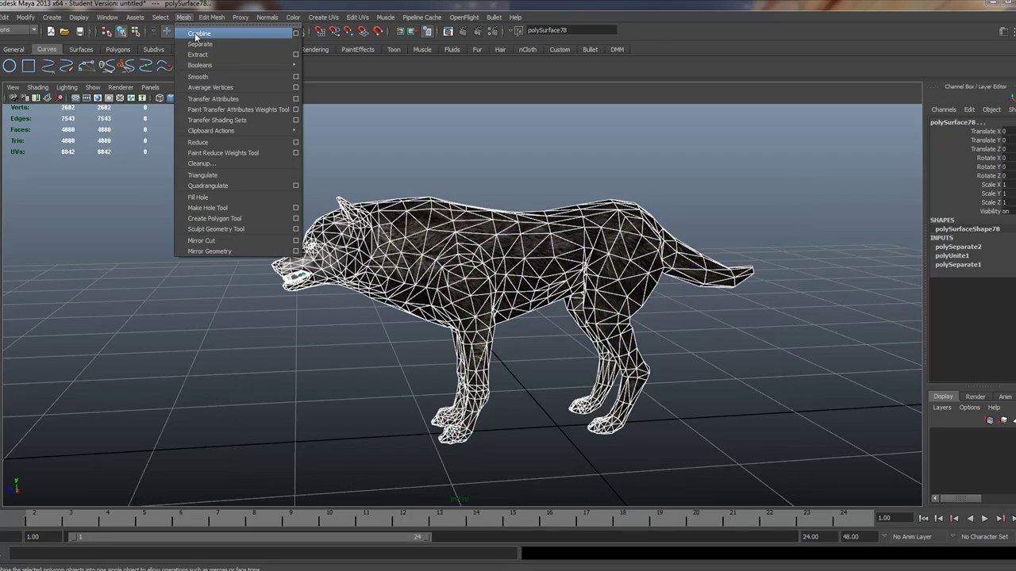
click(200, 34)
- Delete the construction history of everything in the scene
alt+drag(357, 318, 639, 303)
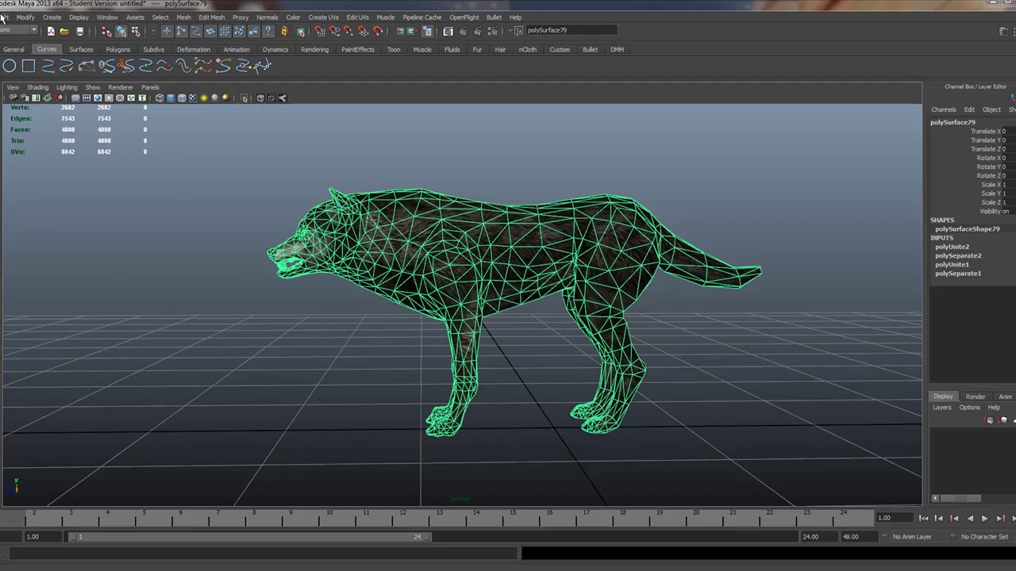
click(4, 16)
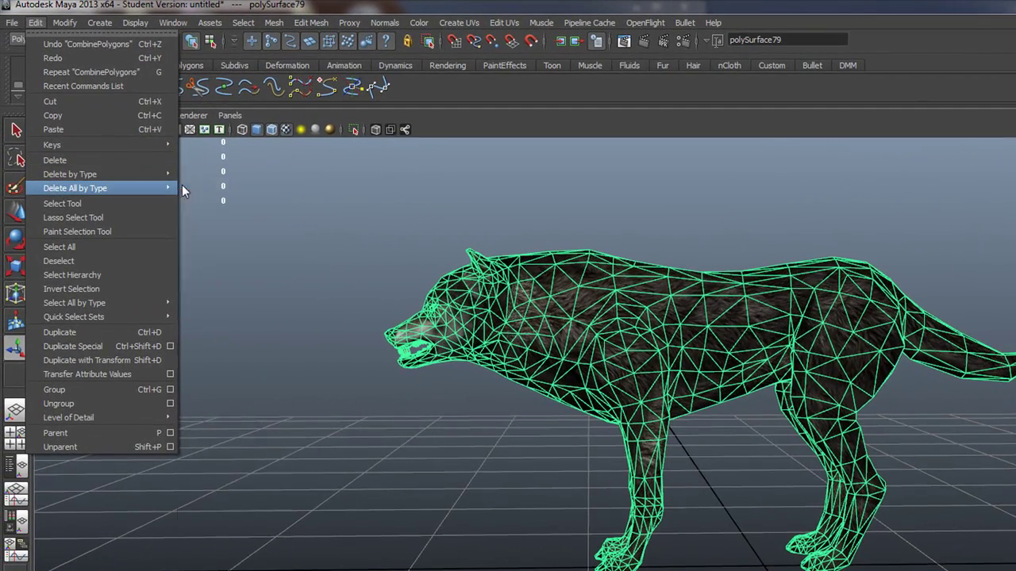
mouse_move(84, 138)
click(202, 183)
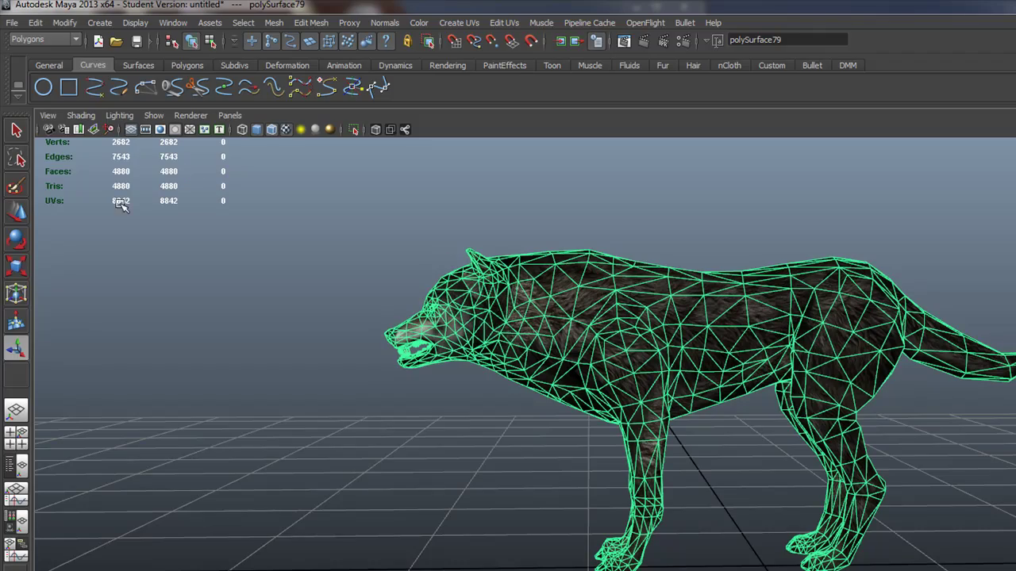
- Examine the wolf's mouth, teeth and head geometry up close, then the whole body
alt+drag(598, 303, 613, 313)
alt+right_drag(228, 290, 574, 350)
alt+middle_drag(574, 350, 766, 440)
alt+right_drag(447, 327, 529, 366)
alt+drag(341, 406, 383, 398)
alt+right_drag(383, 397, 512, 409)
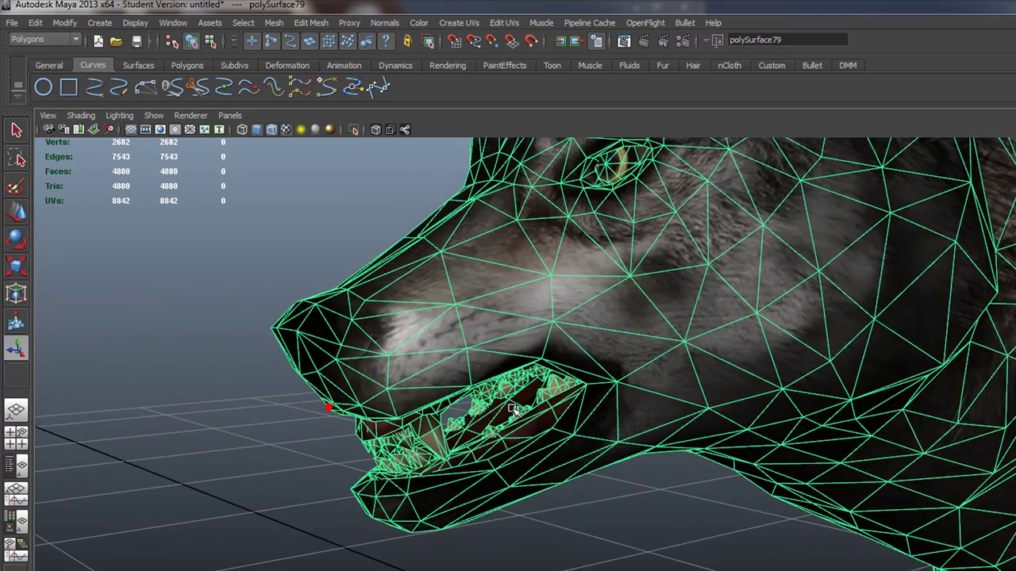
scroll(579, 352, down, 2)
alt+middle_drag(596, 320, 547, 418)
alt+right_drag(614, 365, 302, 335)
alt+drag(666, 385, 595, 441)
alt+right_drag(649, 442, 555, 442)
alt+middle_drag(765, 516, 703, 525)
alt+right_drag(542, 390, 508, 369)
- Select all the wolf's vertices and apply a custom polygon display with highlighted border edges and an edge width of 1.9873
drag(283, 240, 788, 512)
drag(571, 387, 774, 480)
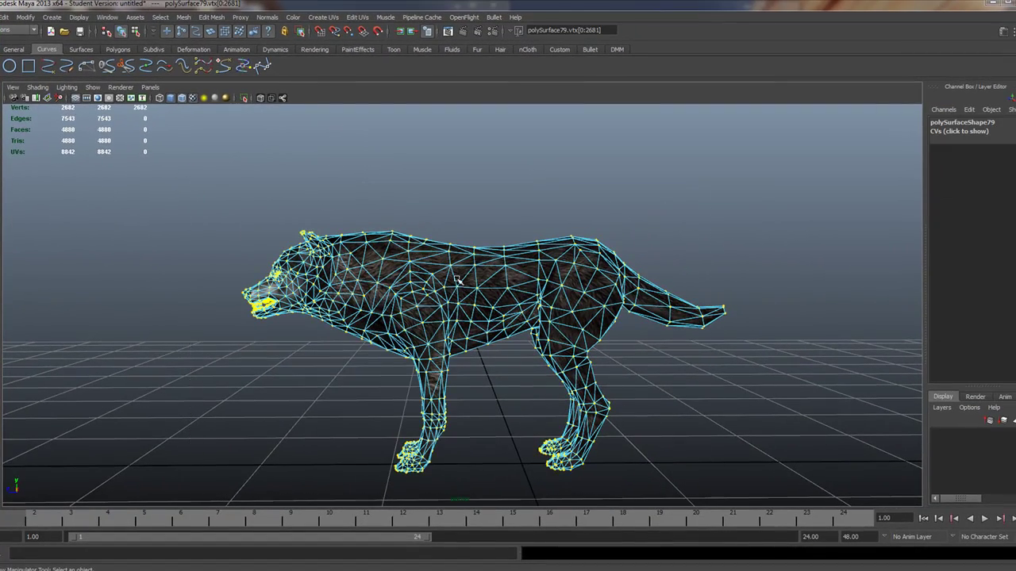
click(32, 17)
mouse_move(78, 17)
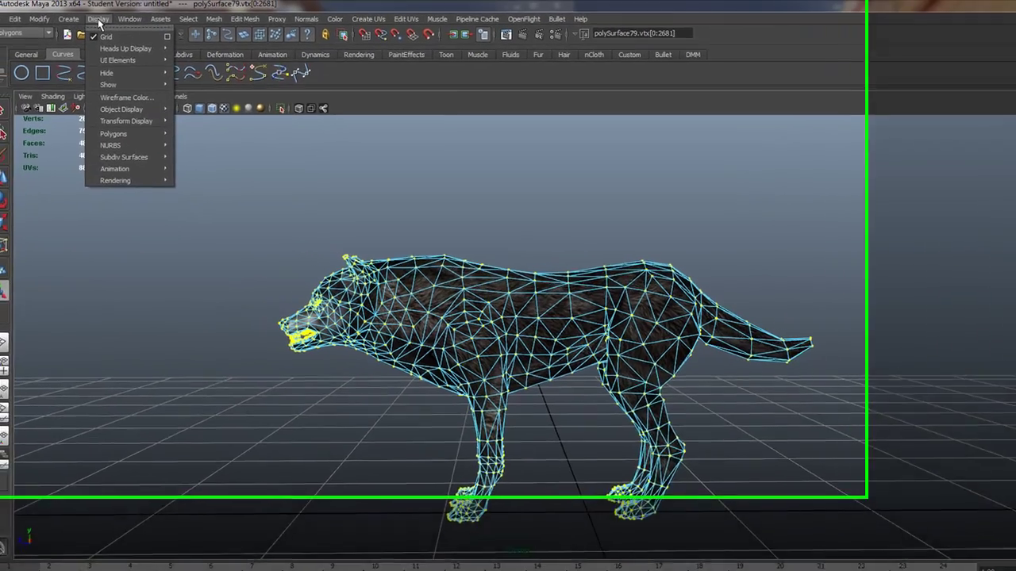
mouse_move(139, 122)
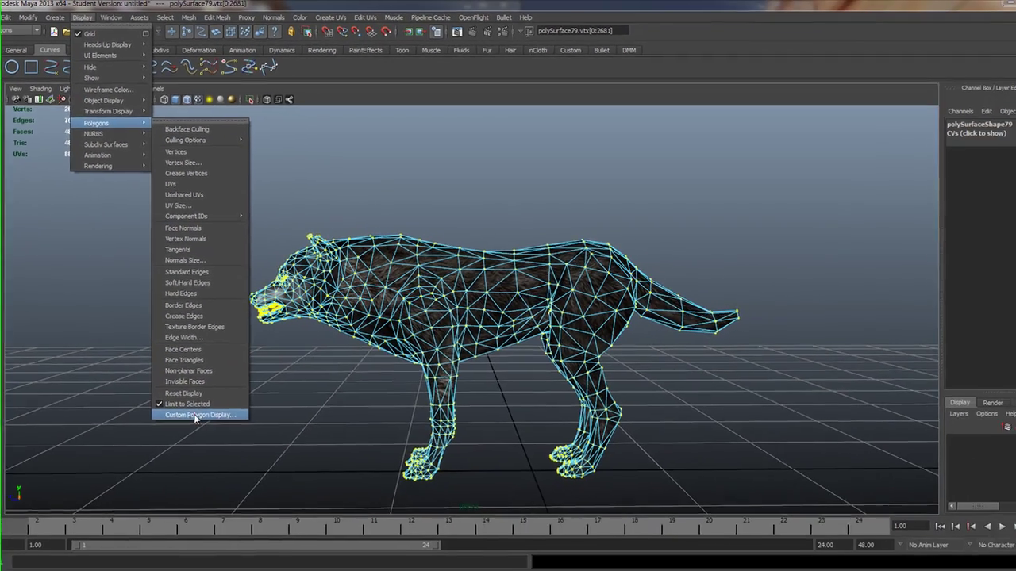
click(195, 415)
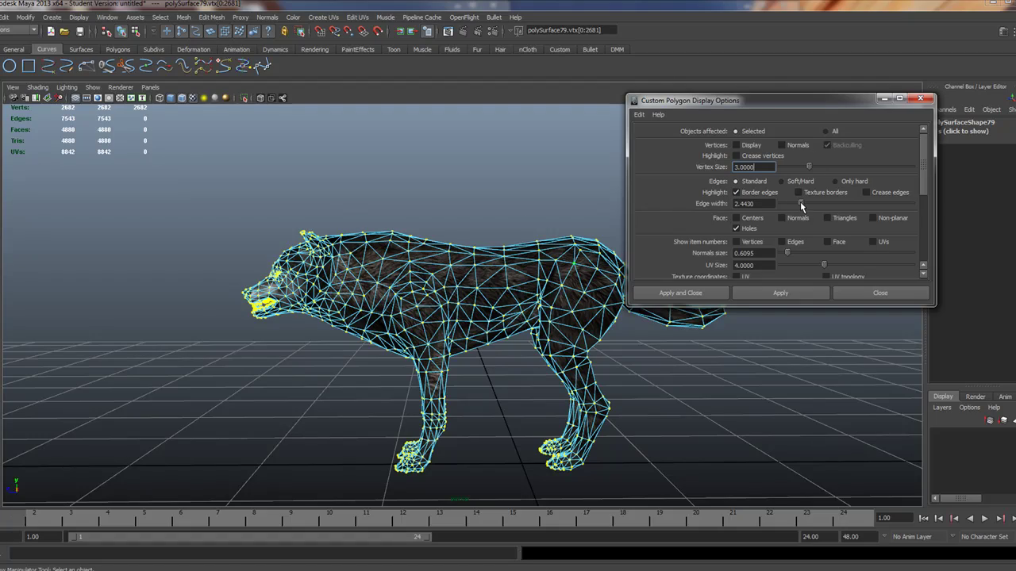
drag(801, 207, 795, 204)
click(753, 294)
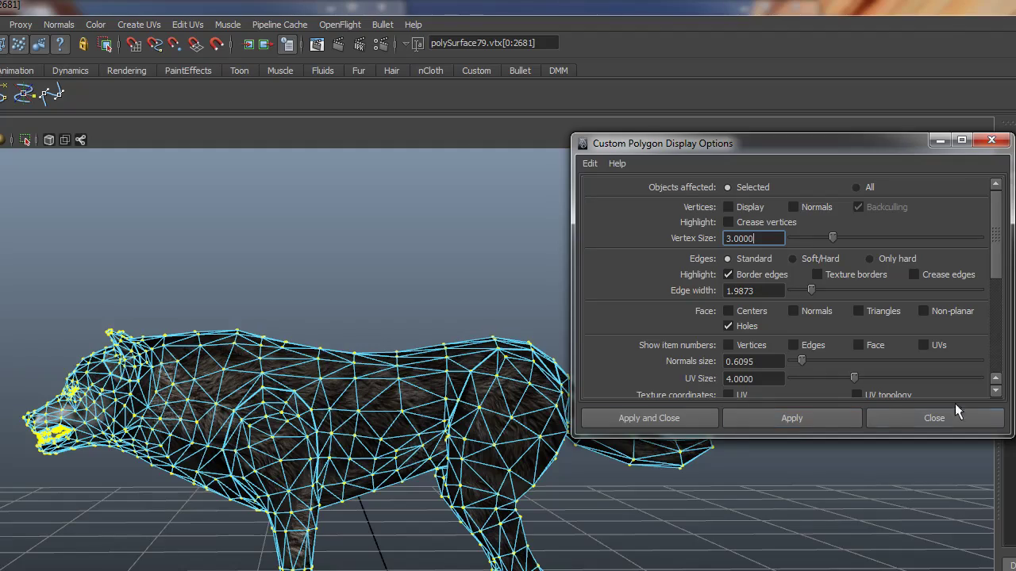
click(957, 415)
- Merge the wolf's selected vertices with a threshold of 0.0010
alt+right_drag(220, 262, 742, 474)
alt+drag(627, 391, 663, 431)
alt+right_drag(750, 418, 609, 364)
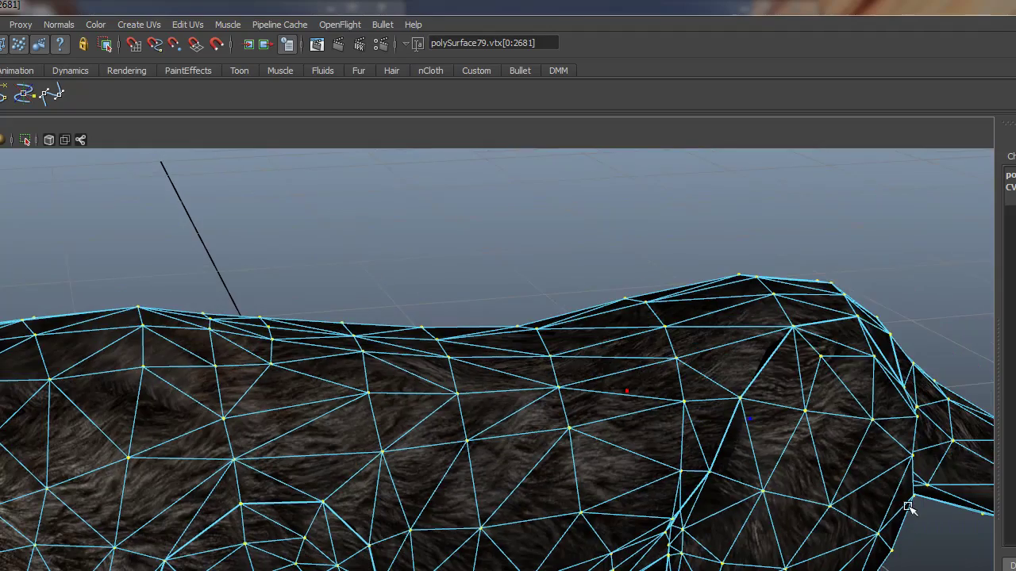
alt+drag(764, 494, 601, 428)
alt+drag(438, 435, 612, 435)
alt+right_drag(613, 436, 213, 344)
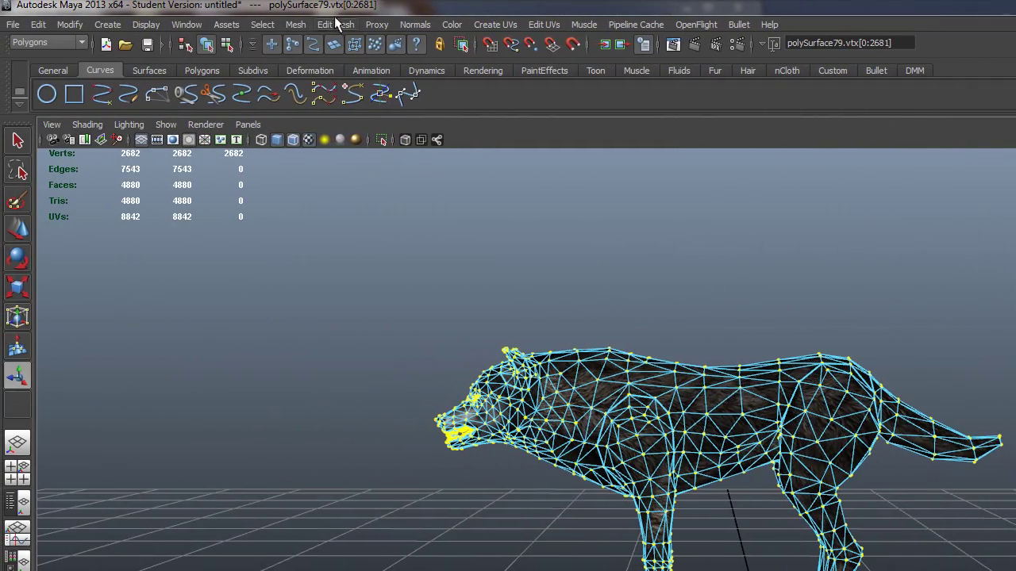
click(334, 25)
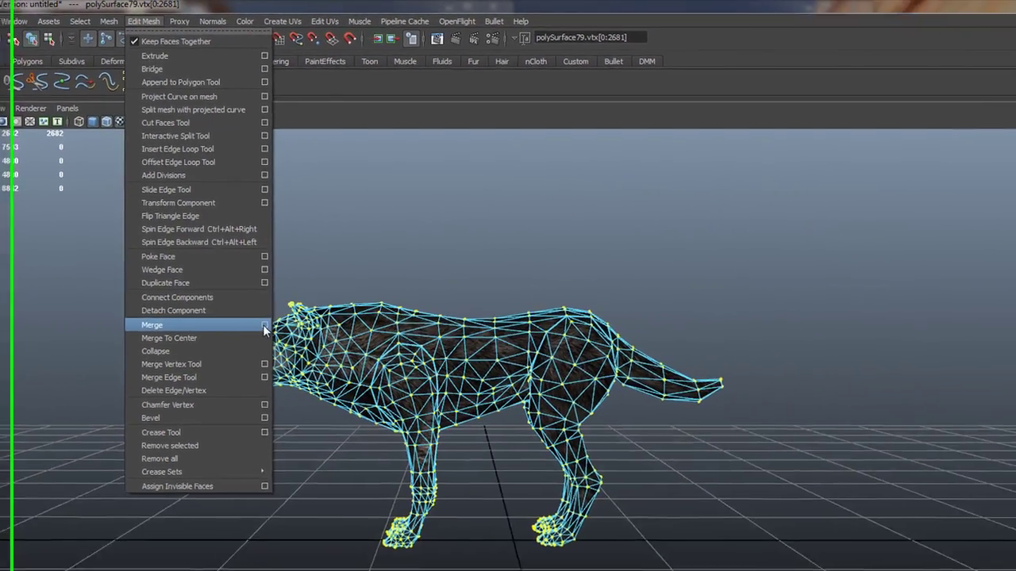
click(265, 329)
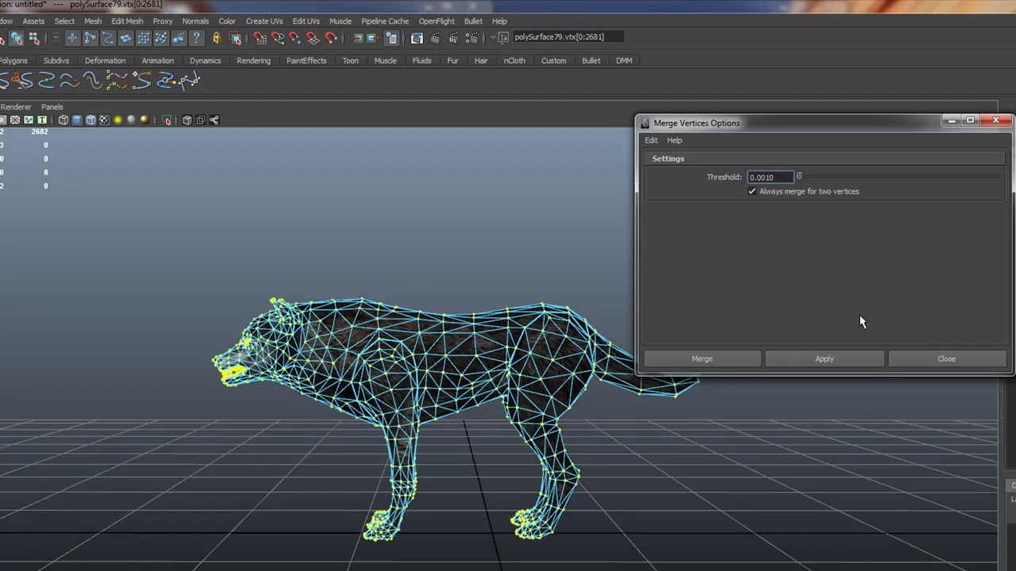
click(714, 362)
- Examine the merged wolf mesh along its body and legs for any remaining open border edges
alt+drag(565, 365, 582, 390)
alt+right_drag(411, 338, 873, 409)
alt+drag(737, 390, 127, 373)
scroll(369, 355, down, 3)
scroll(200, 365, up, 4)
alt+right_drag(494, 370, 465, 344)
alt+drag(469, 346, 381, 341)
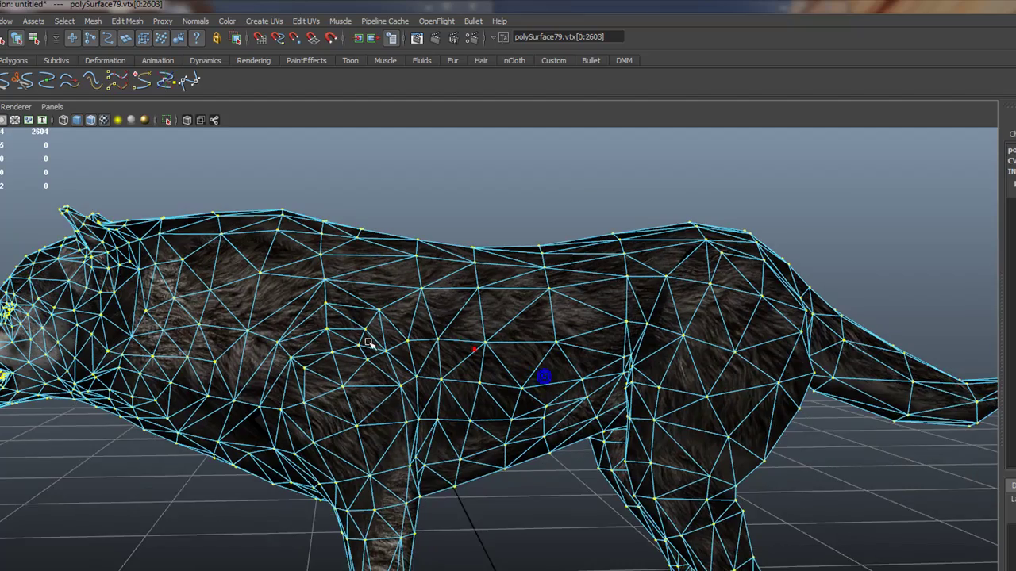
alt+middle_drag(368, 343, 414, 334)
scroll(489, 364, down, 3)
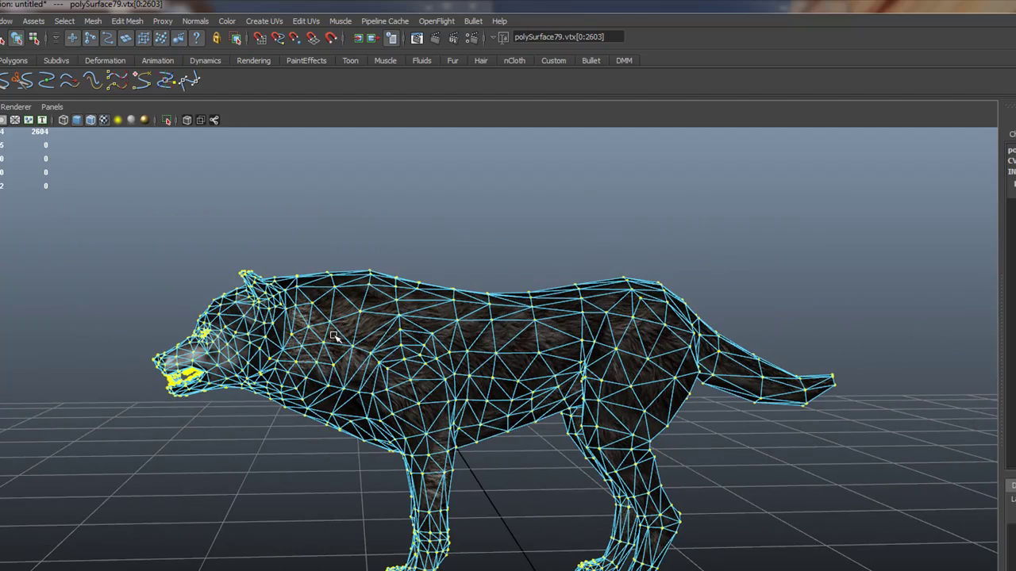
- Return the wolf to object selection mode and frame it large in the orthographic side view
right_drag(339, 338, 397, 325)
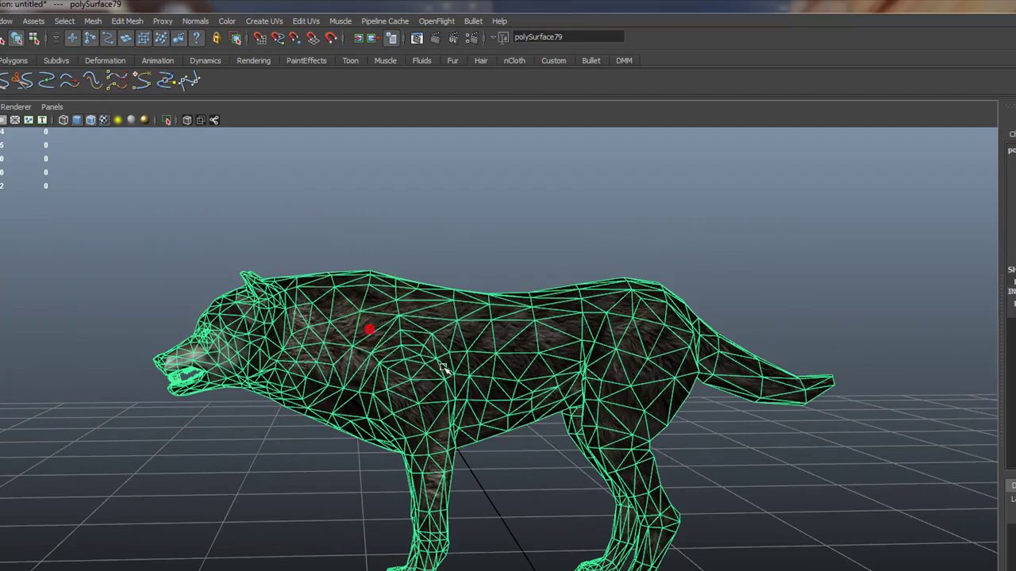
alt+drag(494, 398, 507, 400)
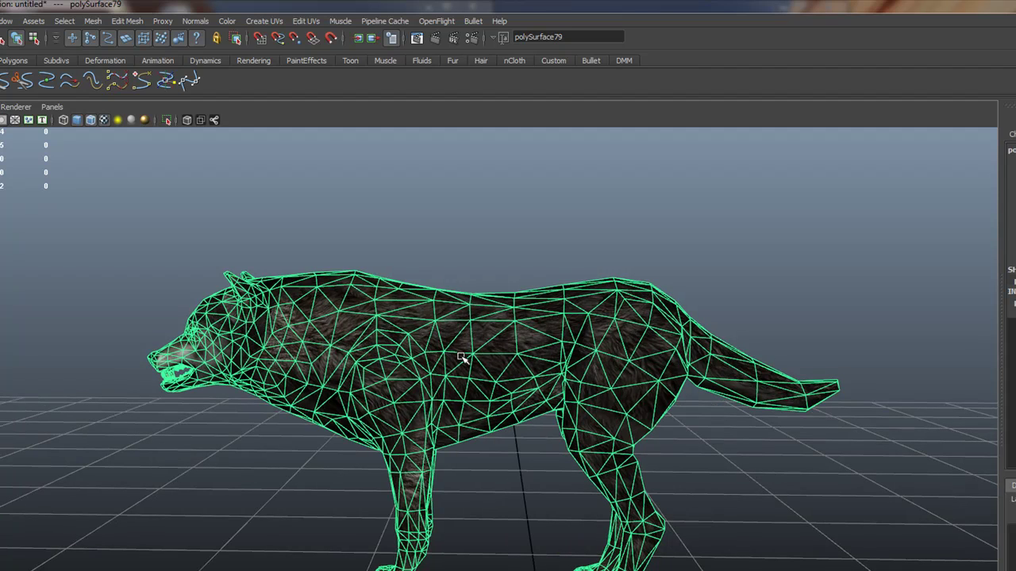
key(space)
key(space)
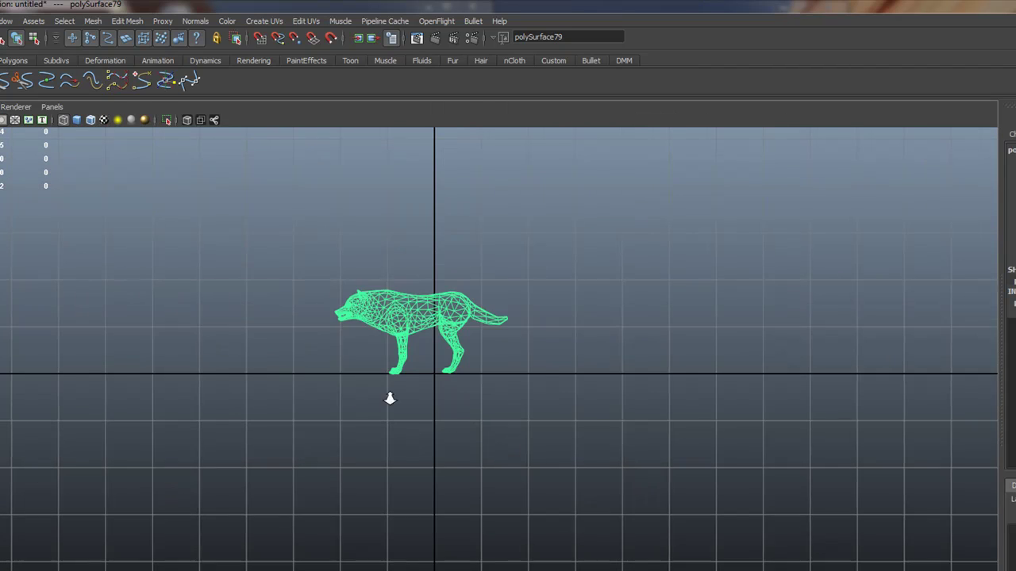
alt+middle_drag(540, 349, 616, 447)
alt+right_drag(496, 406, 720, 440)
alt+middle_drag(623, 433, 659, 421)
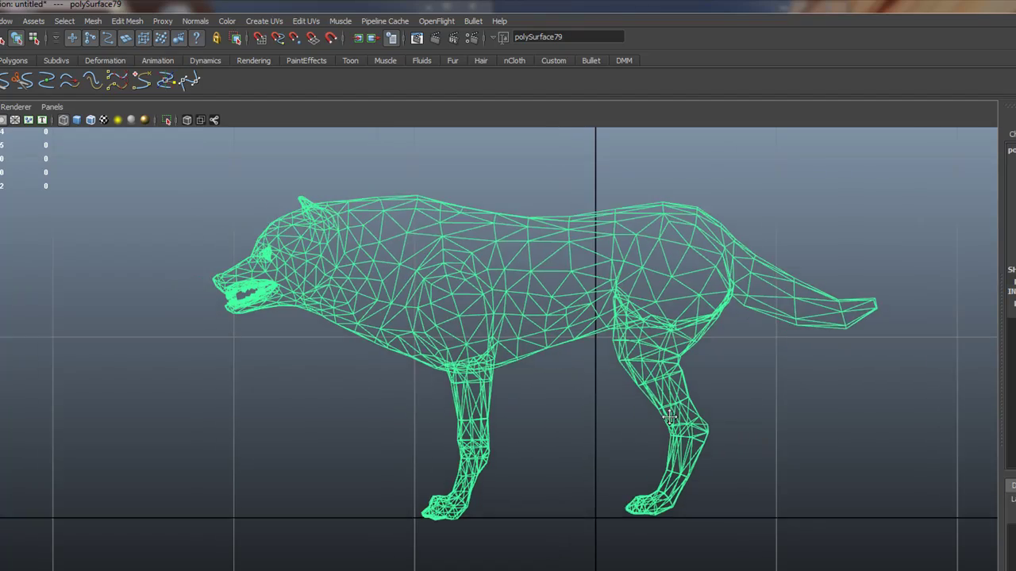
- Frame the wolf's body in the side view, deselect it and activate the Joint tool
alt+right_drag(547, 426, 613, 424)
scroll(619, 429, up, 1)
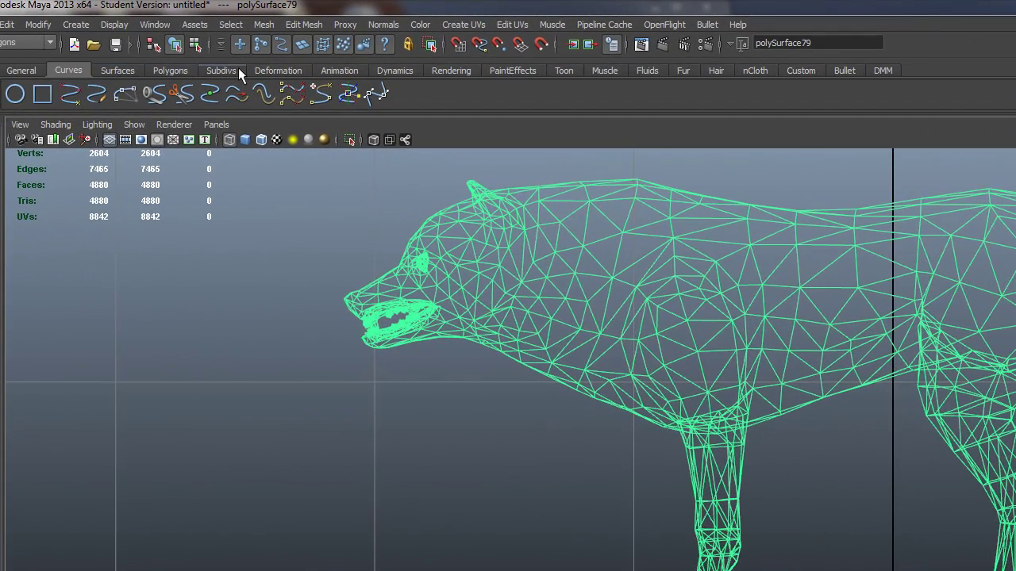
click(322, 71)
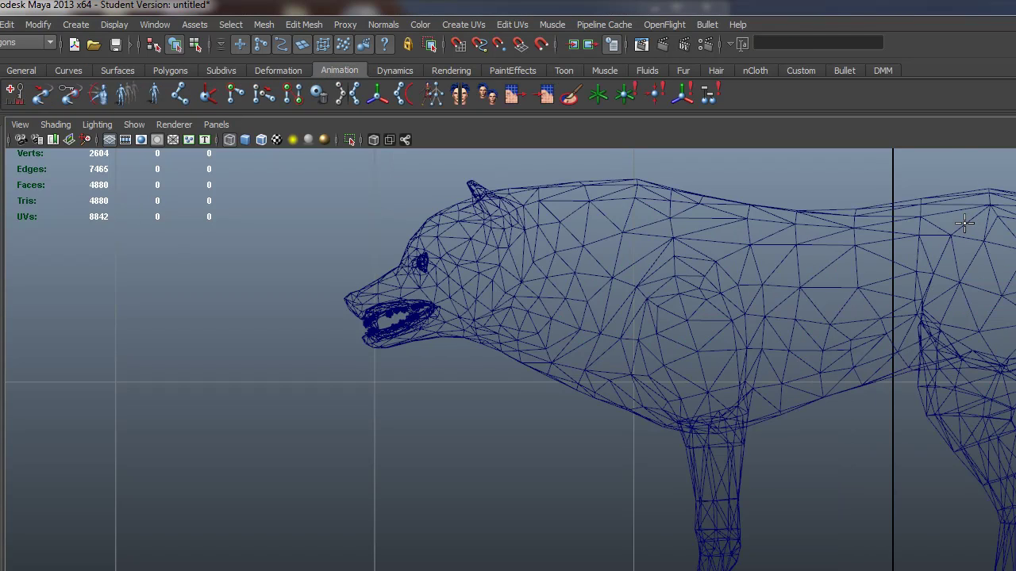
click(964, 225)
alt+middle_drag(900, 254, 801, 397)
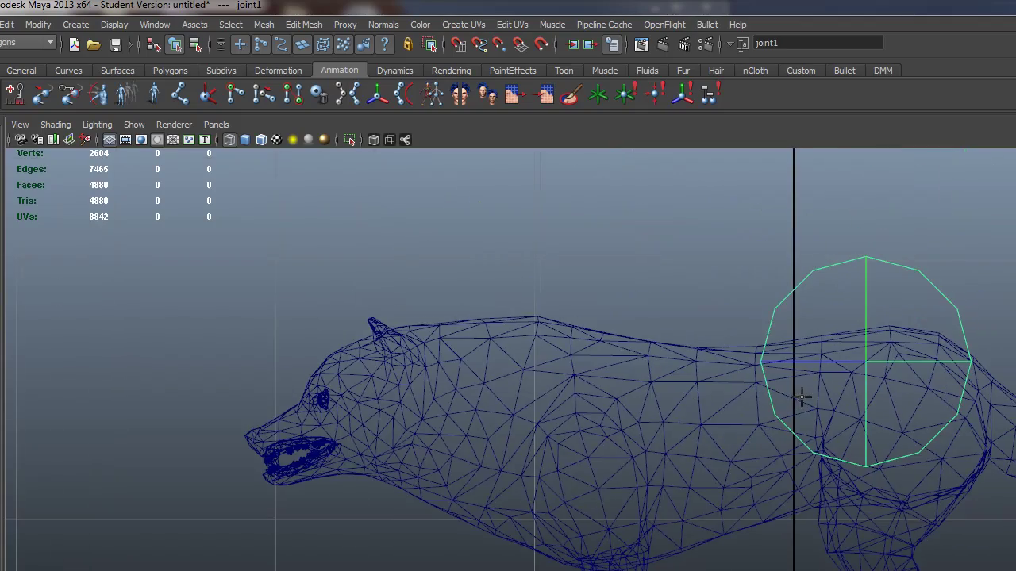
key(ctrl+z)
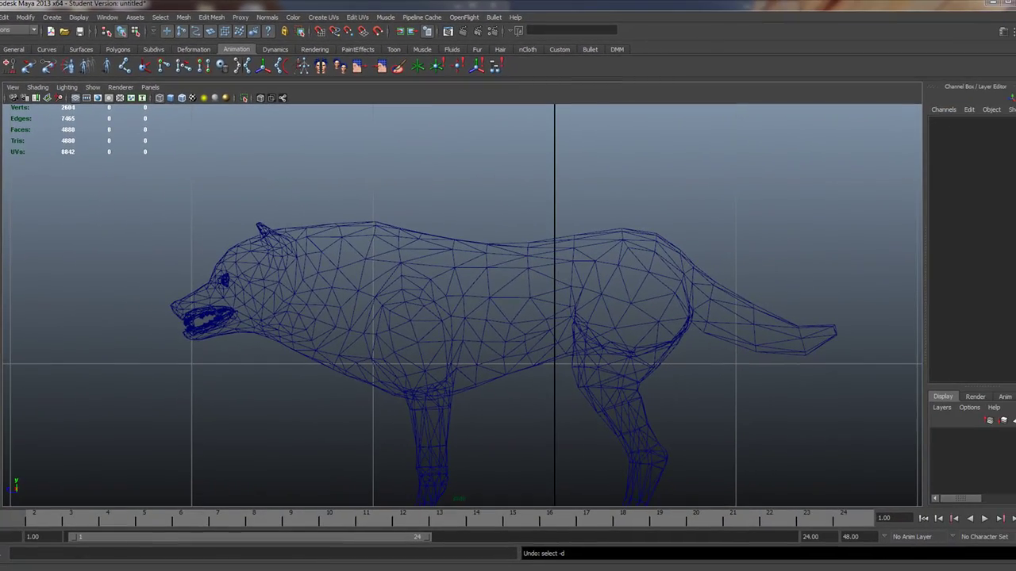
- Reduce the display size of joints in the scene using the Joint Display Scale setting
click(29, 18)
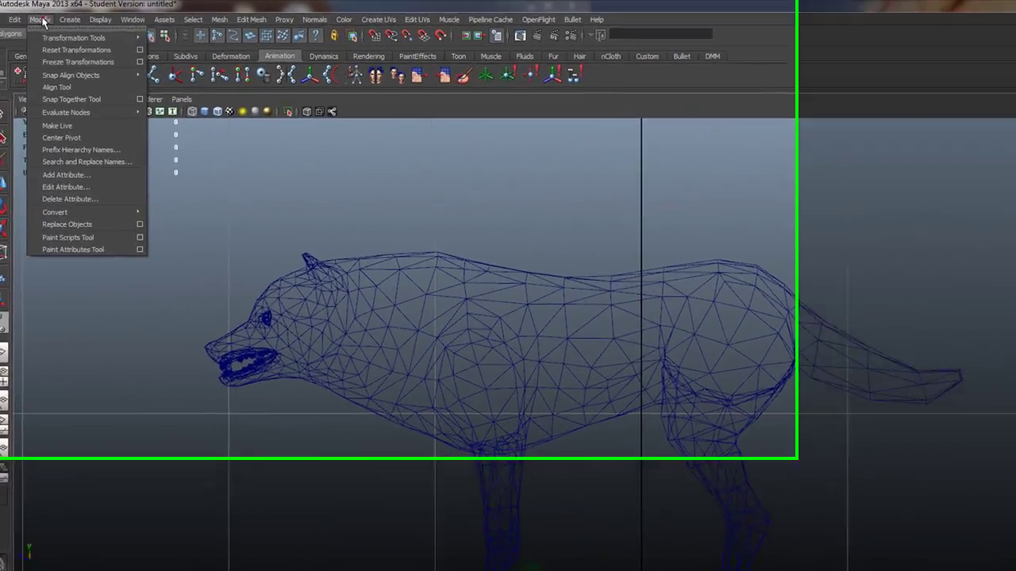
mouse_move(103, 135)
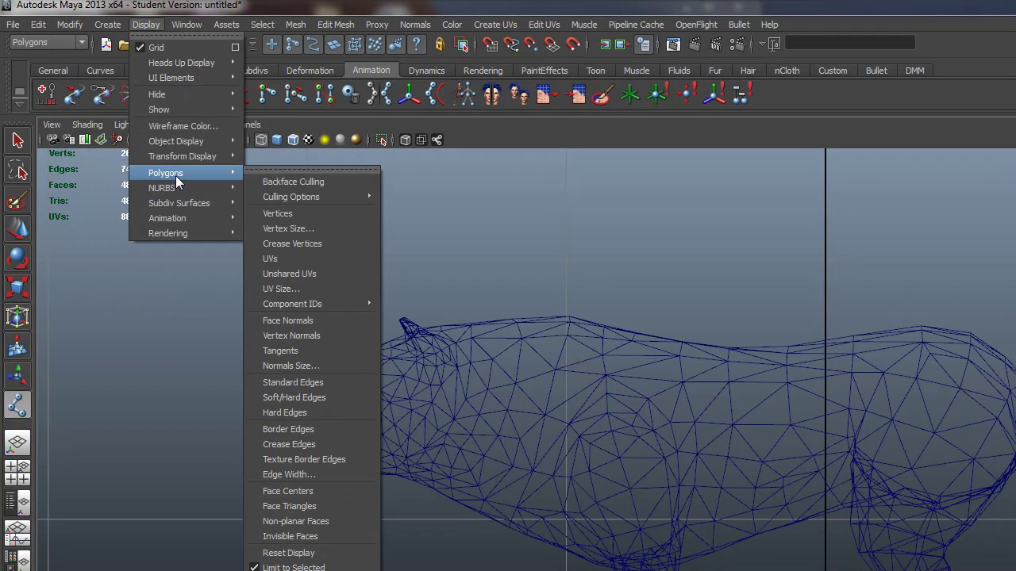
mouse_move(185, 219)
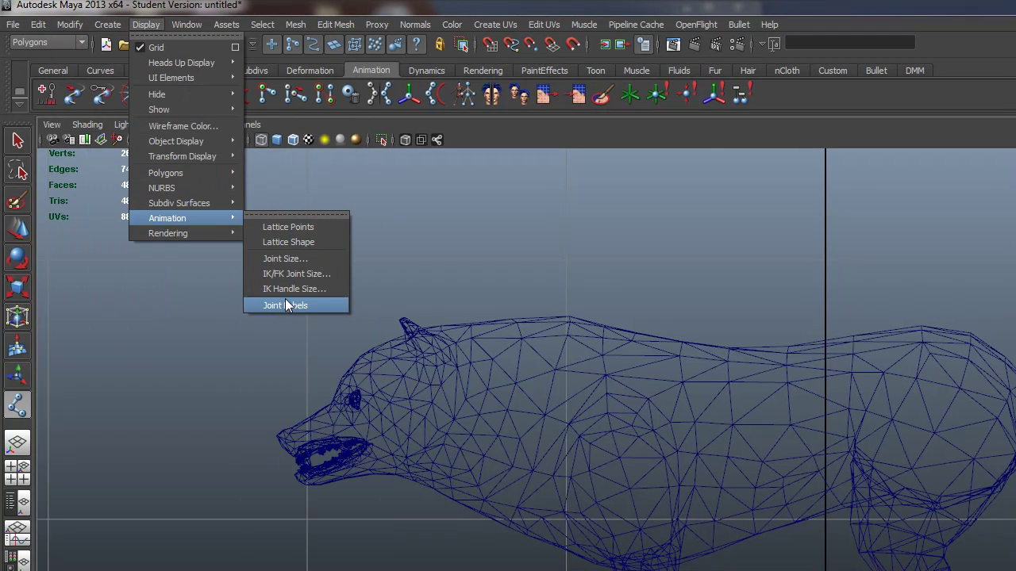
click(284, 259)
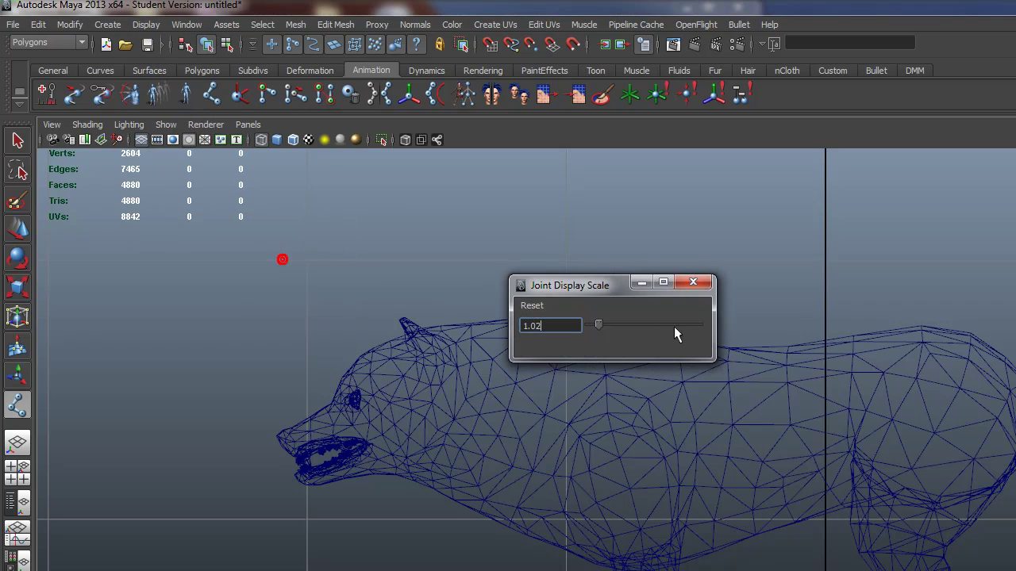
drag(592, 323, 589, 326)
click(687, 284)
- Place four spine joints inside the wolf's back, running from the hips forward to the withers
click(899, 361)
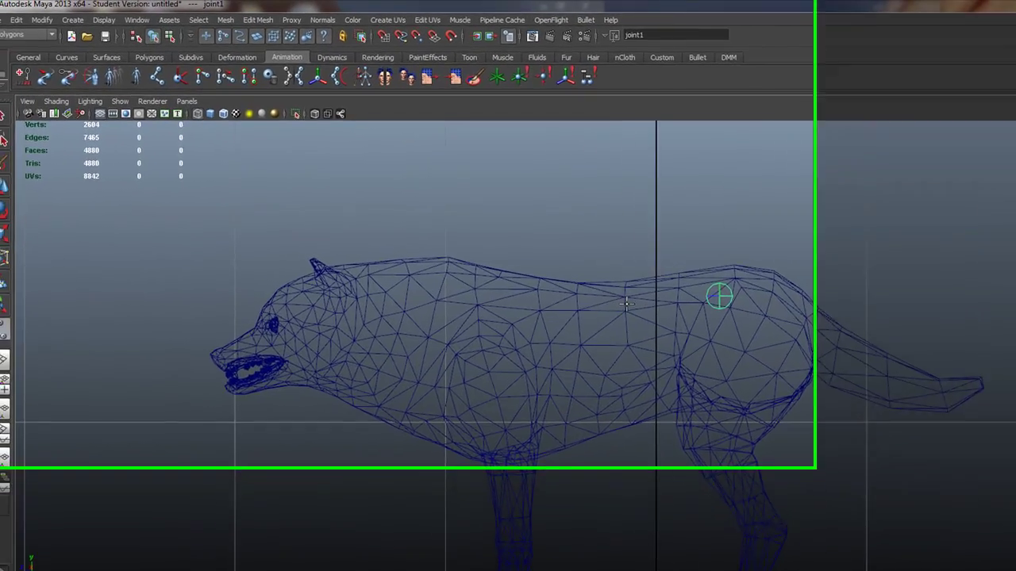
click(533, 264)
click(680, 371)
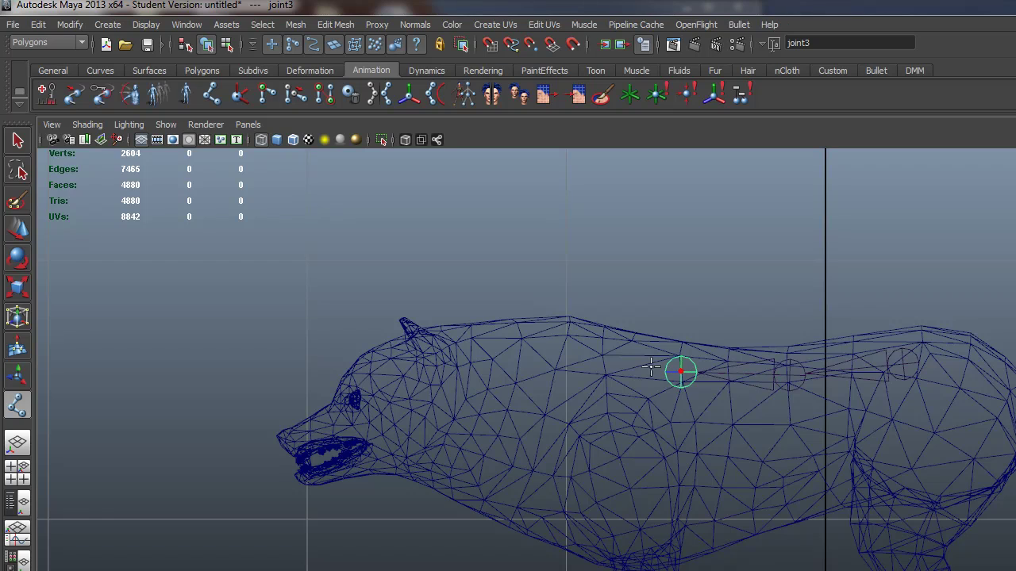
click(561, 350)
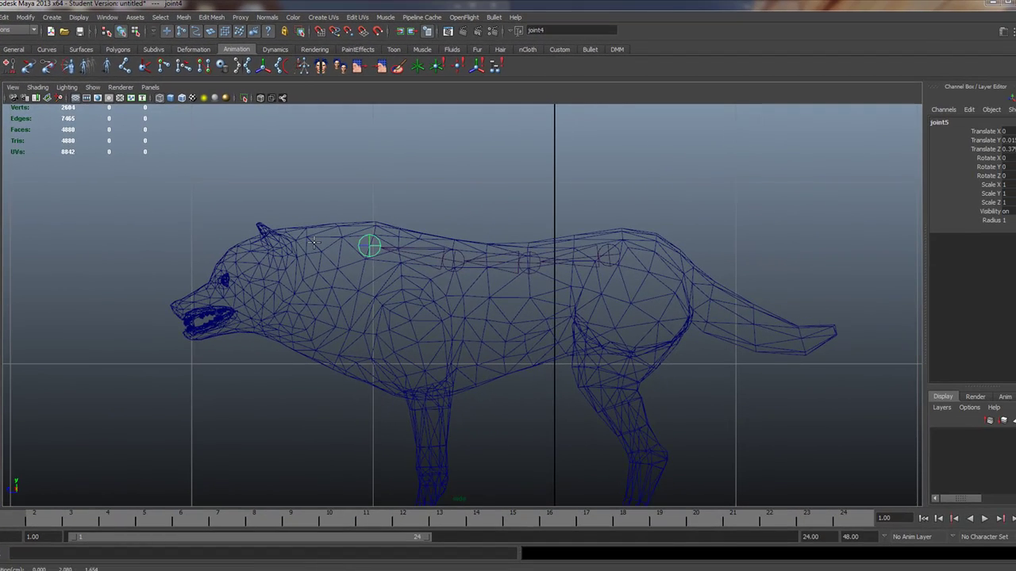
- Continue the spine chain with joints at the neck, back of the head, forehead and eye, and complete it
click(483, 345)
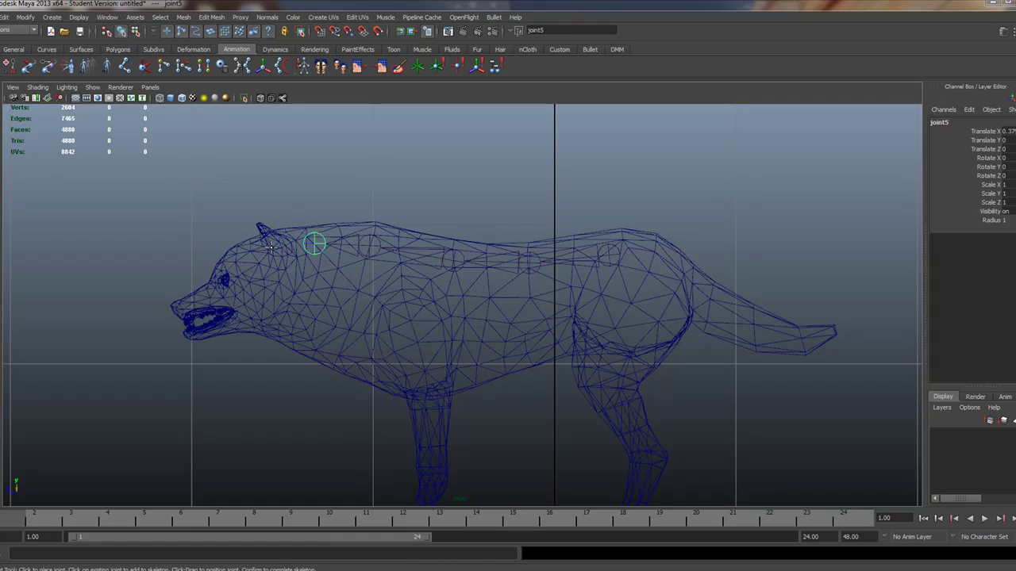
click(272, 247)
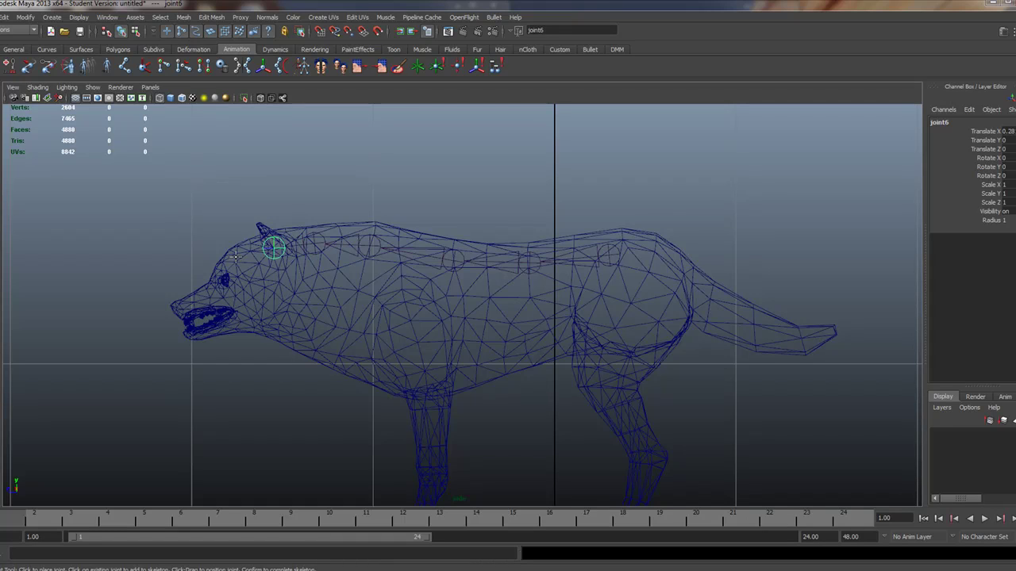
click(236, 257)
click(226, 282)
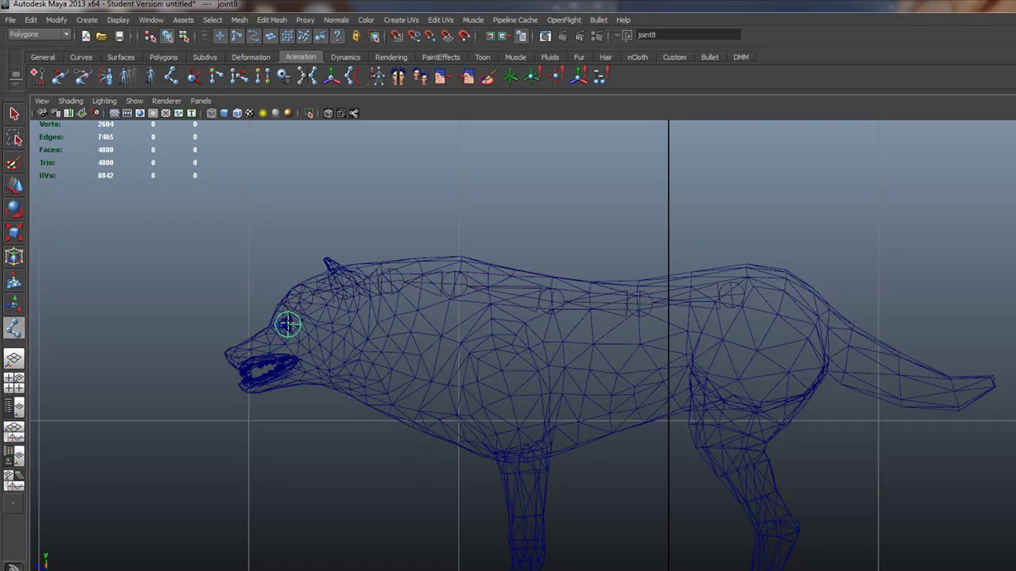
key(Return)
- Branch a jaw chain off the forehead joint, with one joint at the jaw hinge and one at the chin tip
click(12, 328)
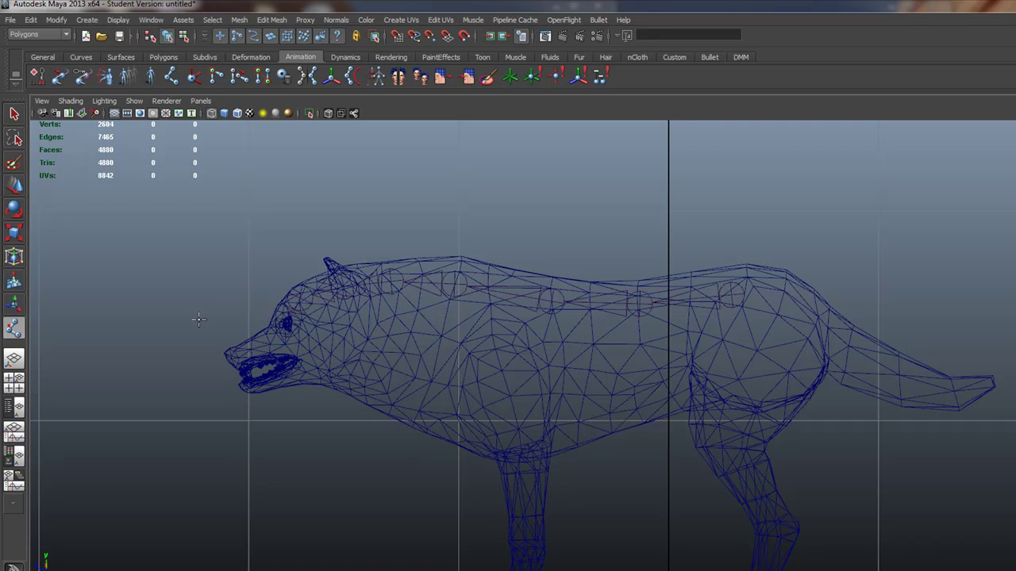
click(302, 305)
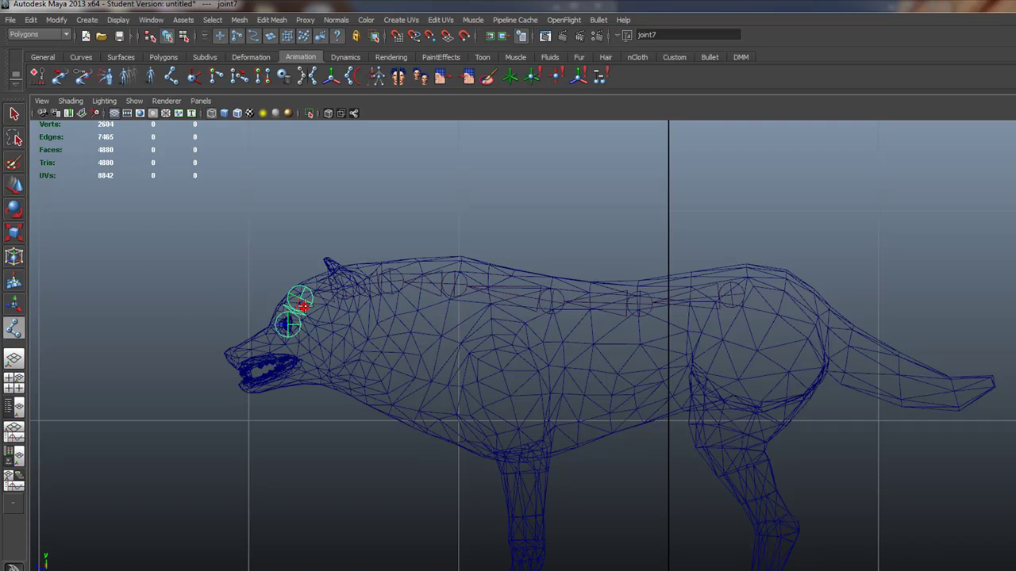
key(Return)
click(322, 346)
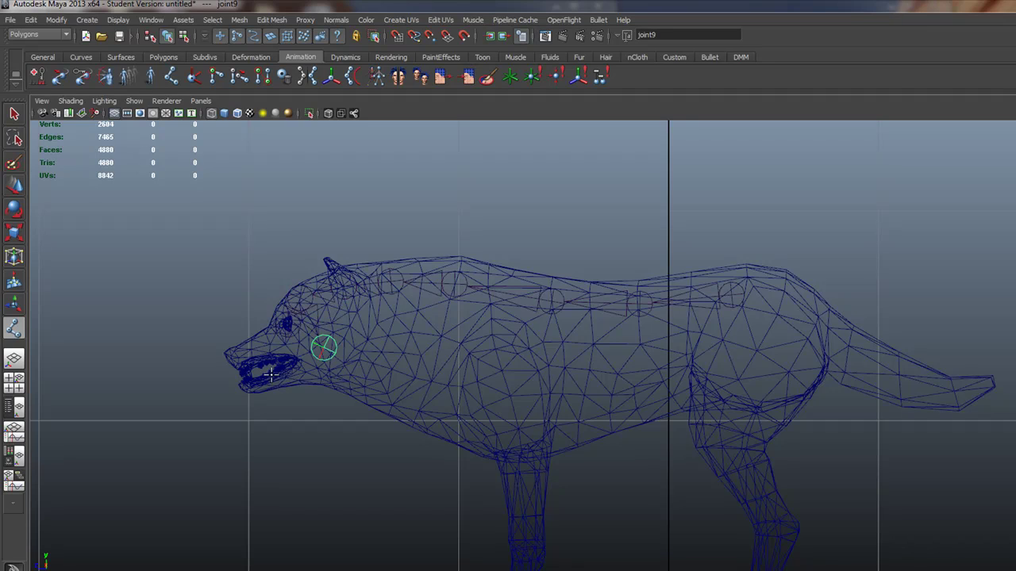
key(Return)
click(248, 386)
key(Return)
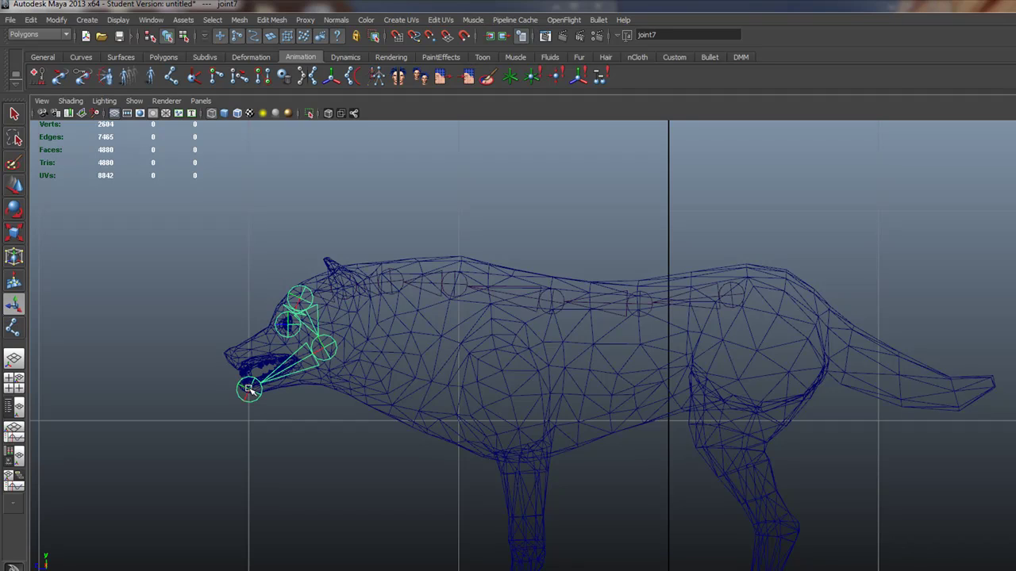
- Check the skeleton's hierarchy by selecting the hip root joint and the second spine joint
click(730, 296)
click(639, 301)
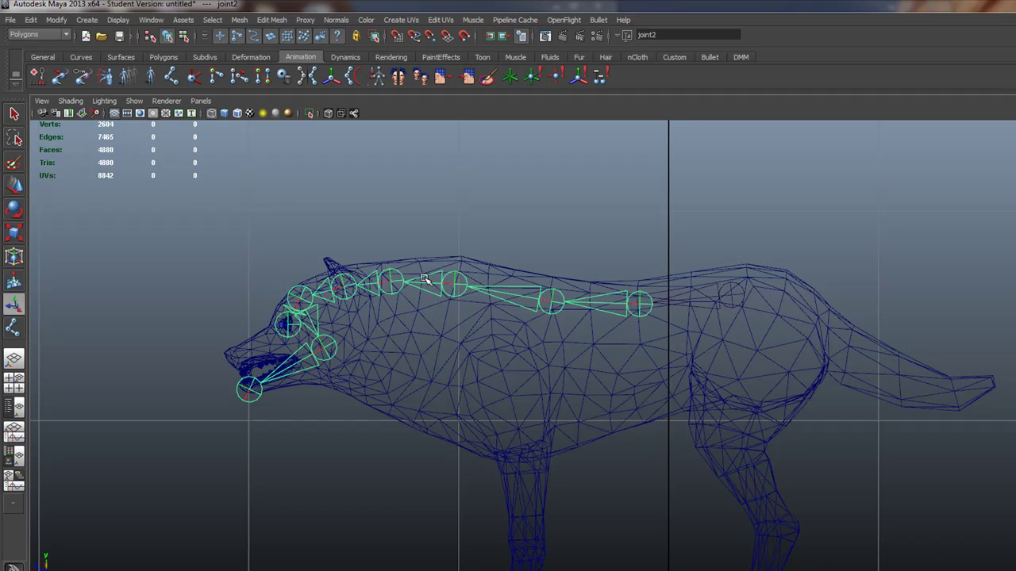
click(731, 295)
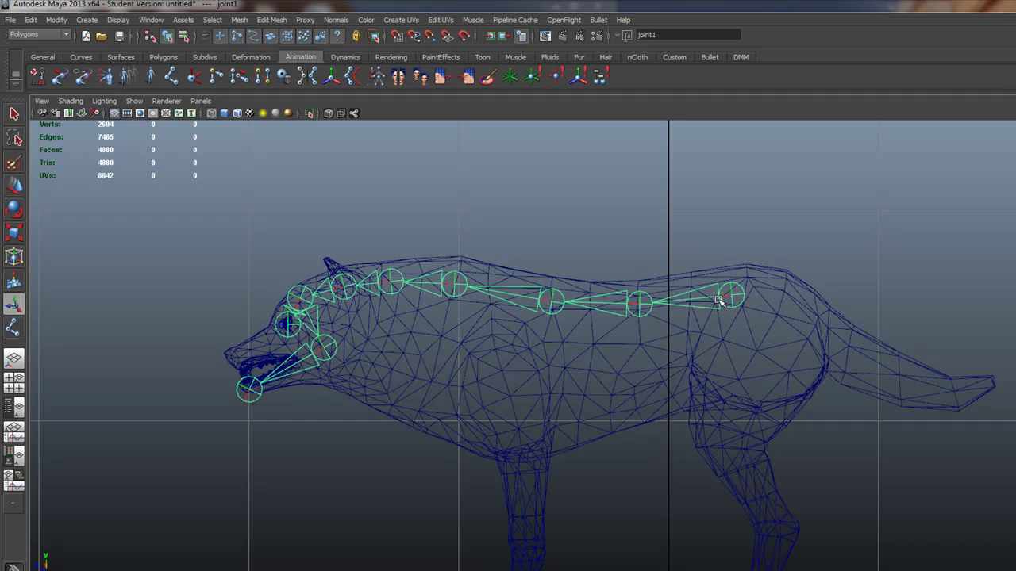
- Branch a tail chain of five joints off the hip root joint, running through the rump to the tail tip
click(13, 328)
click(737, 293)
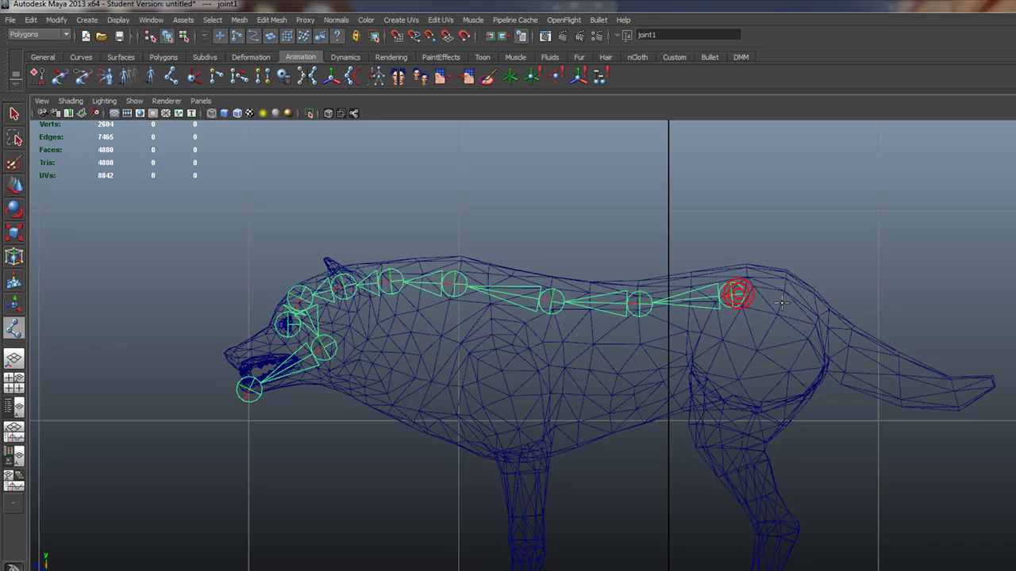
click(787, 297)
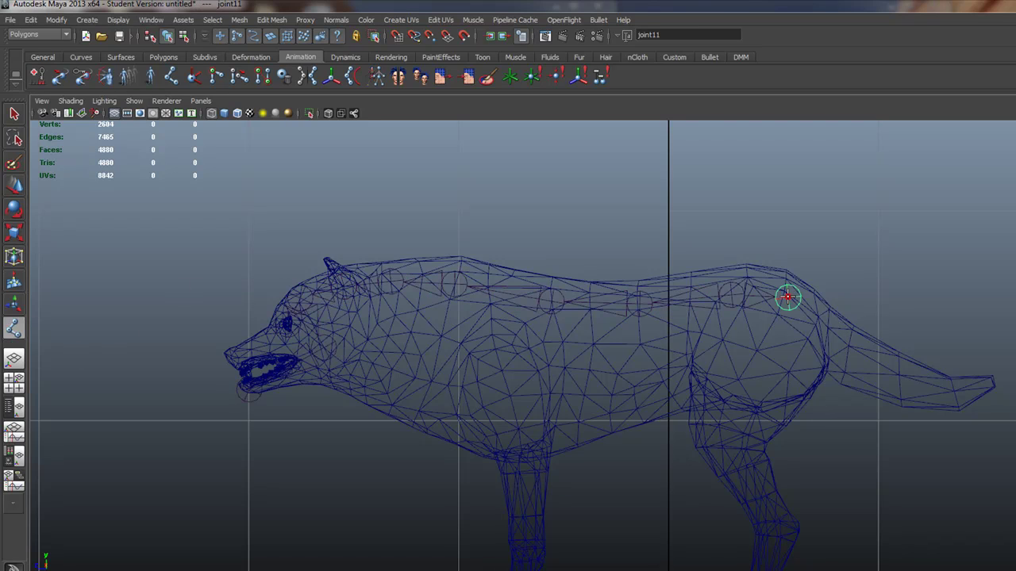
click(828, 326)
click(896, 375)
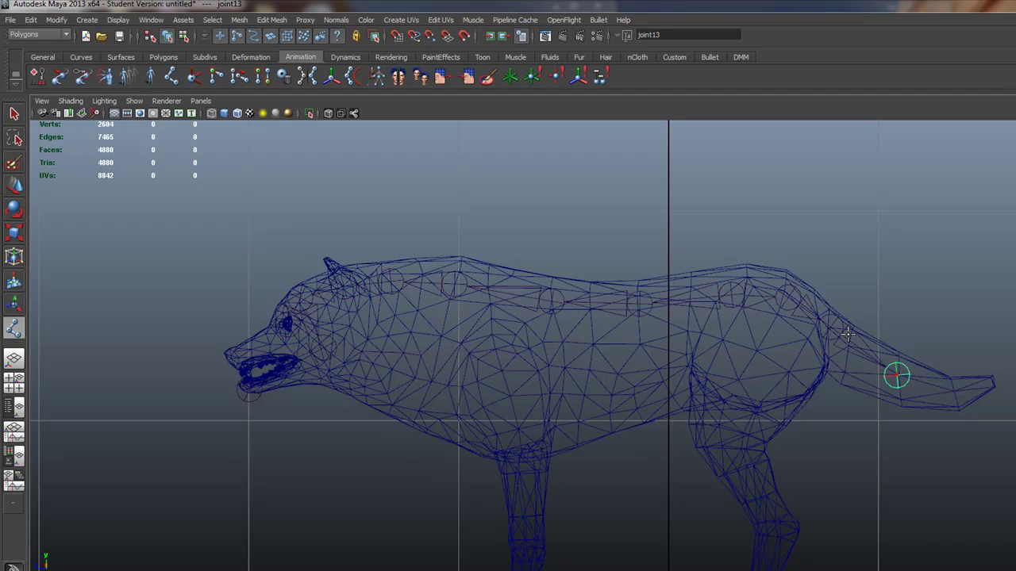
click(954, 387)
click(995, 387)
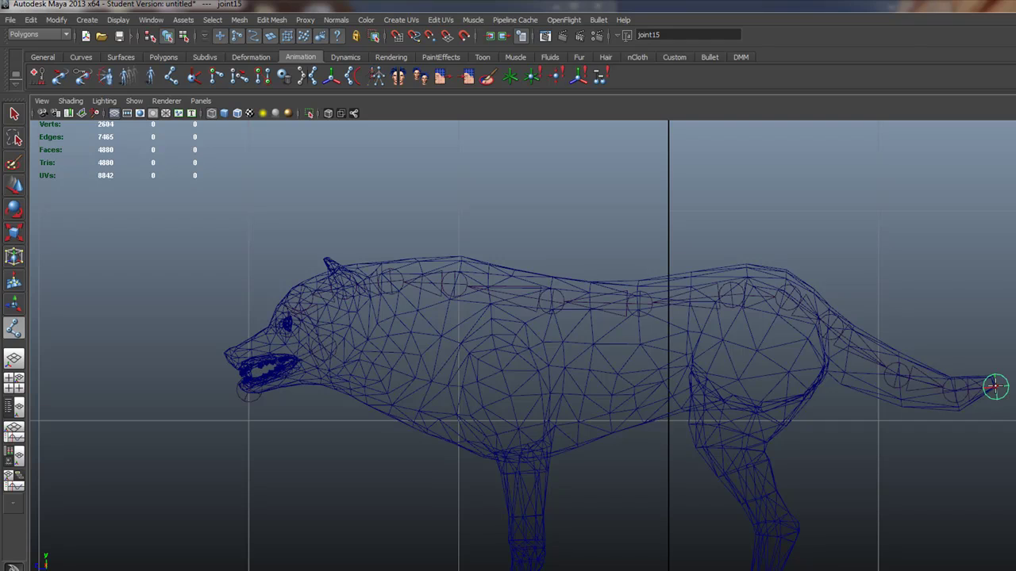
key(Return)
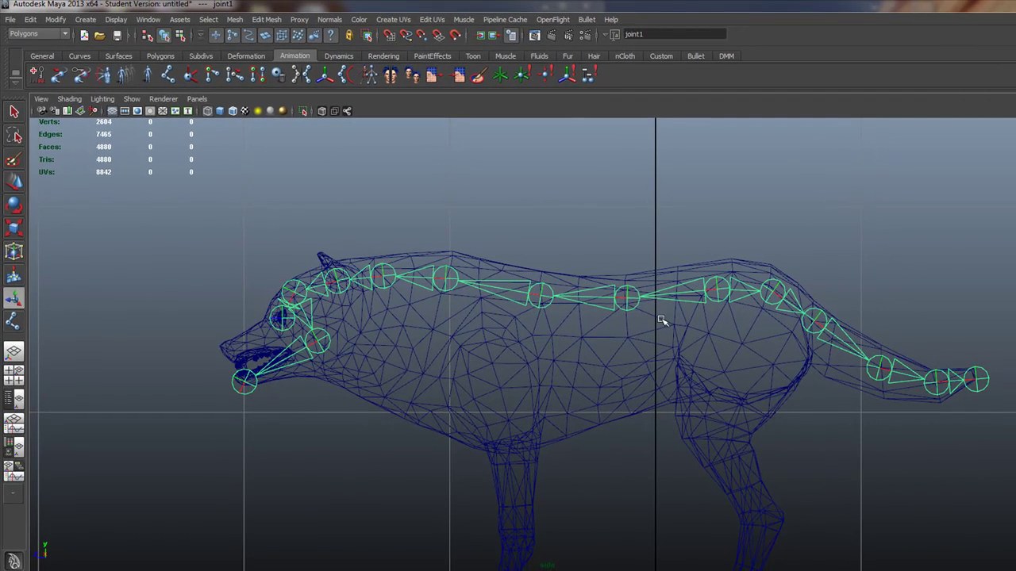
- Begin a separate front-leg joint chain with a joint at the wolf's shoulder
alt+middle_drag(545, 381, 603, 304)
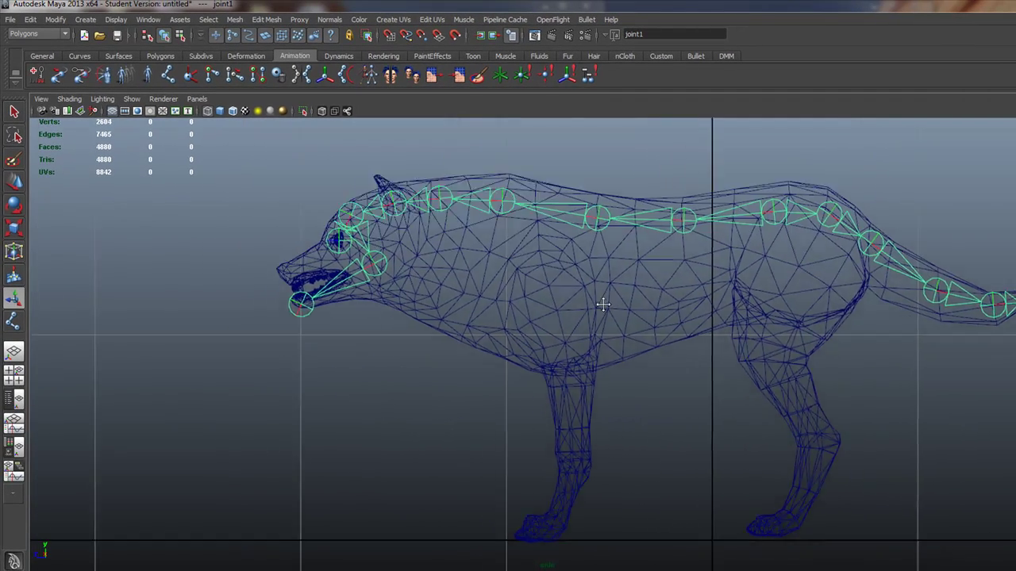
mouse_move(637, 306)
alt+right_down()
mouse_move(596, 308)
mouse_move(648, 306)
alt+right_up()
alt+middle_drag(659, 296, 621, 310)
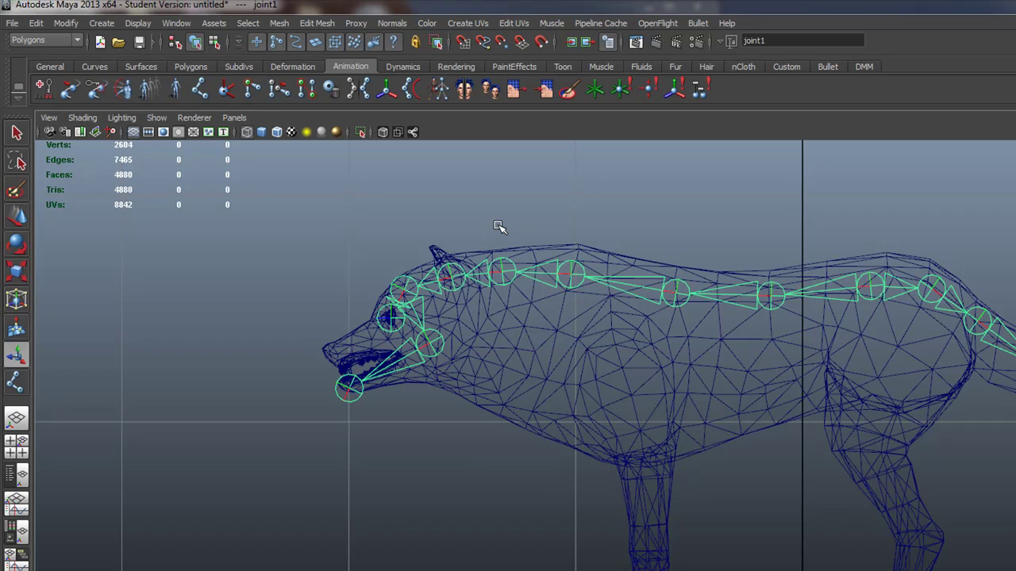
click(16, 383)
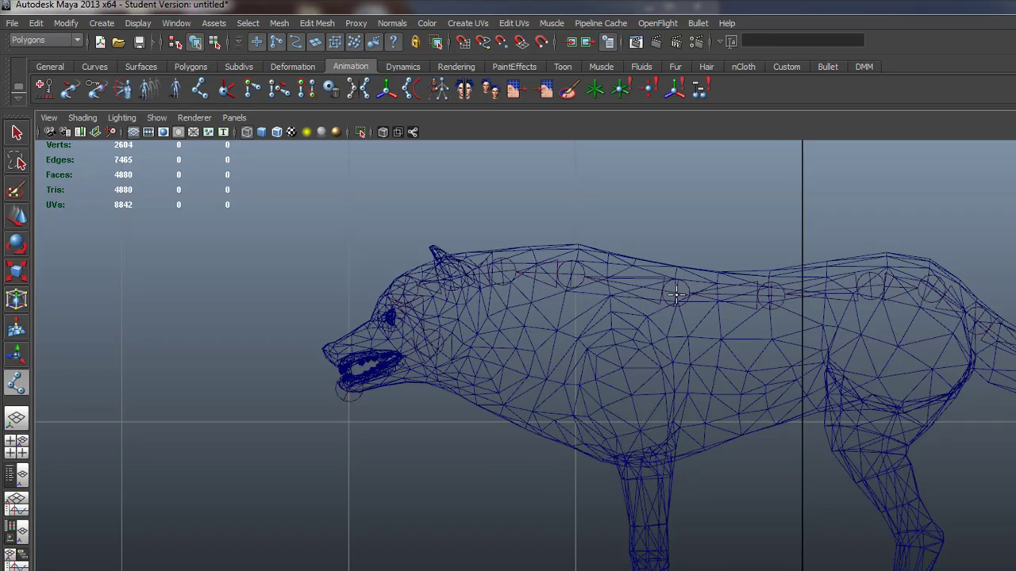
click(617, 329)
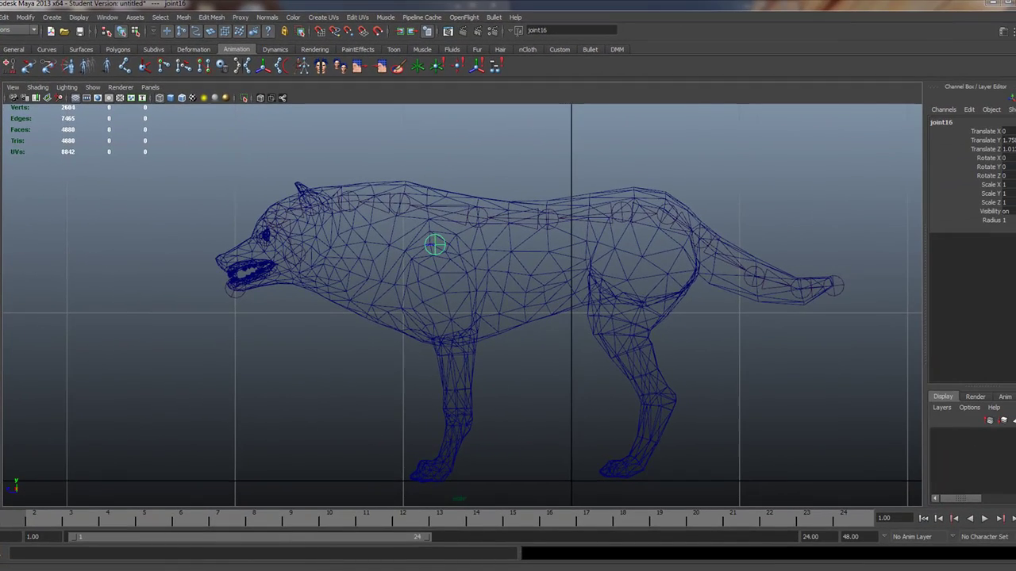
- Complete the front-leg chain with elbow, wrist, paw and toe-tip joints, consulting the foreleg diagram in Firefox for their placement
click(184, 570)
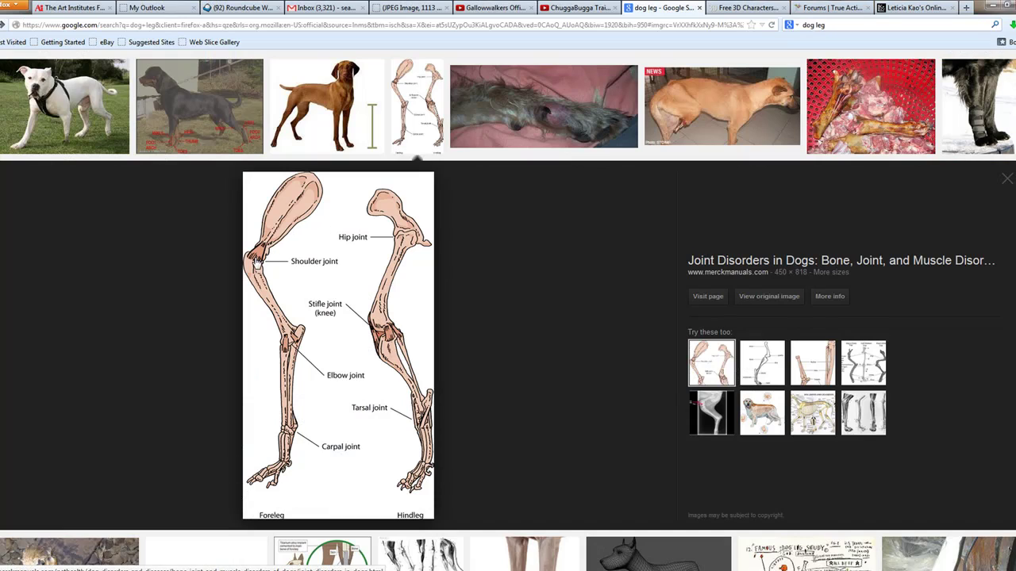
click(989, 6)
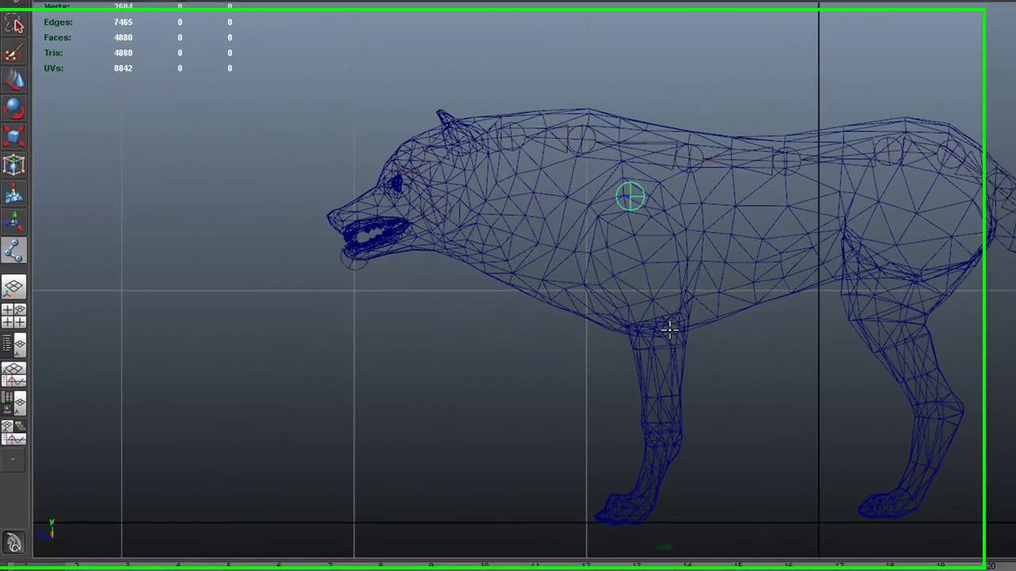
click(463, 340)
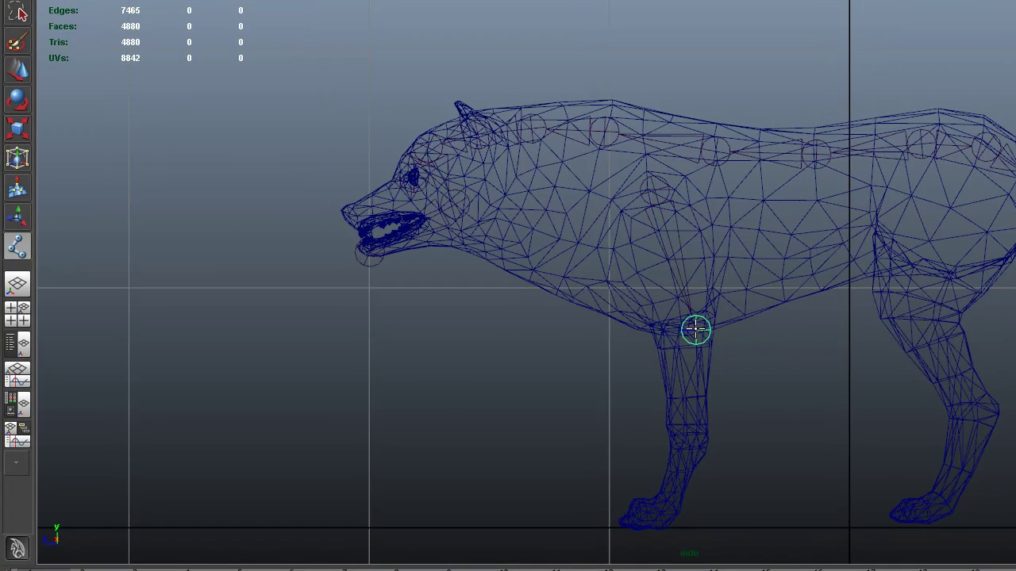
click(700, 440)
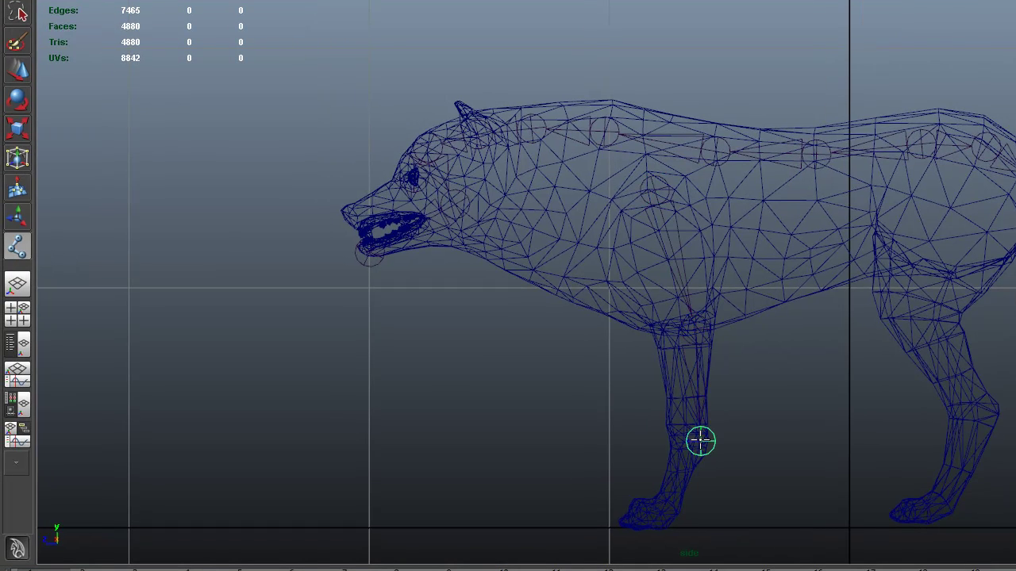
click(665, 505)
click(630, 521)
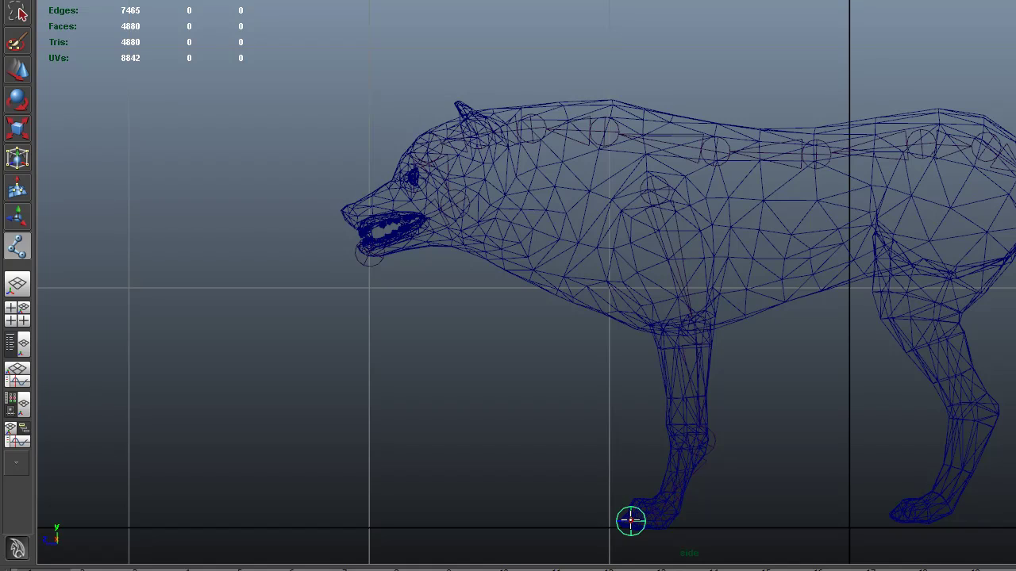
key(Return)
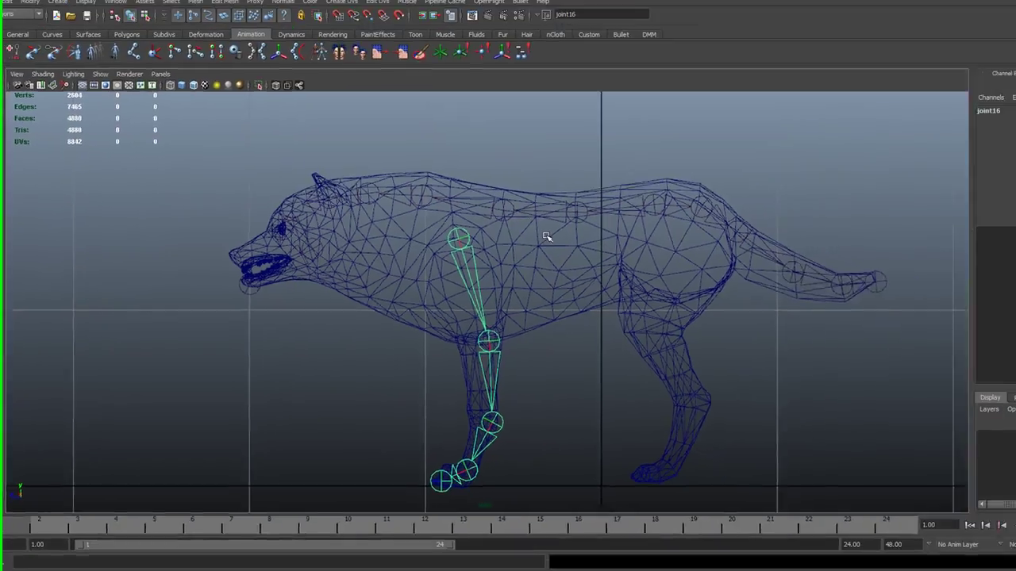
- Turn on X-Ray Joints in the perspective view so the skeleton displays through the wolf mesh
key(space)
key(space)
alt+drag(579, 258, 574, 302)
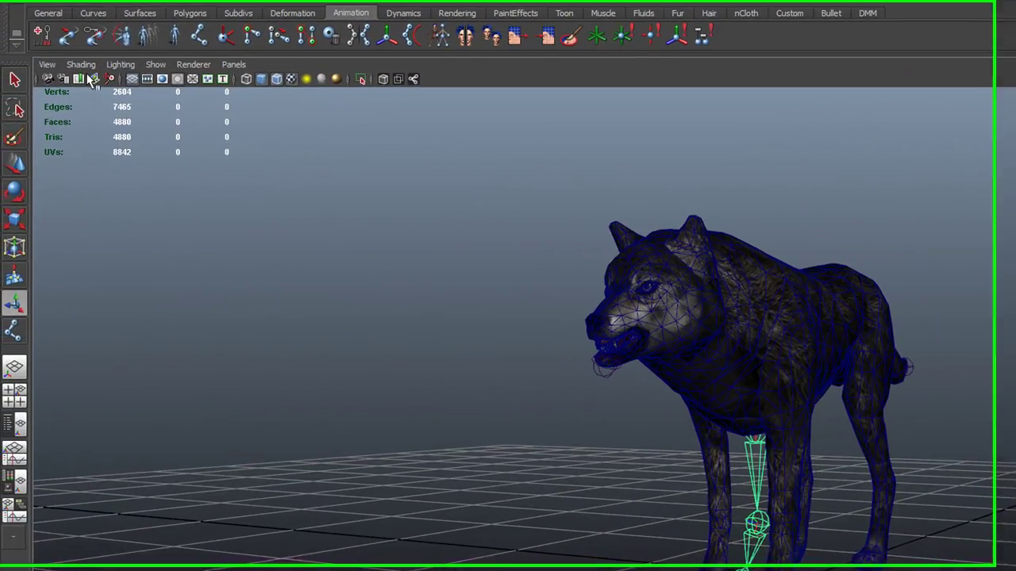
click(79, 65)
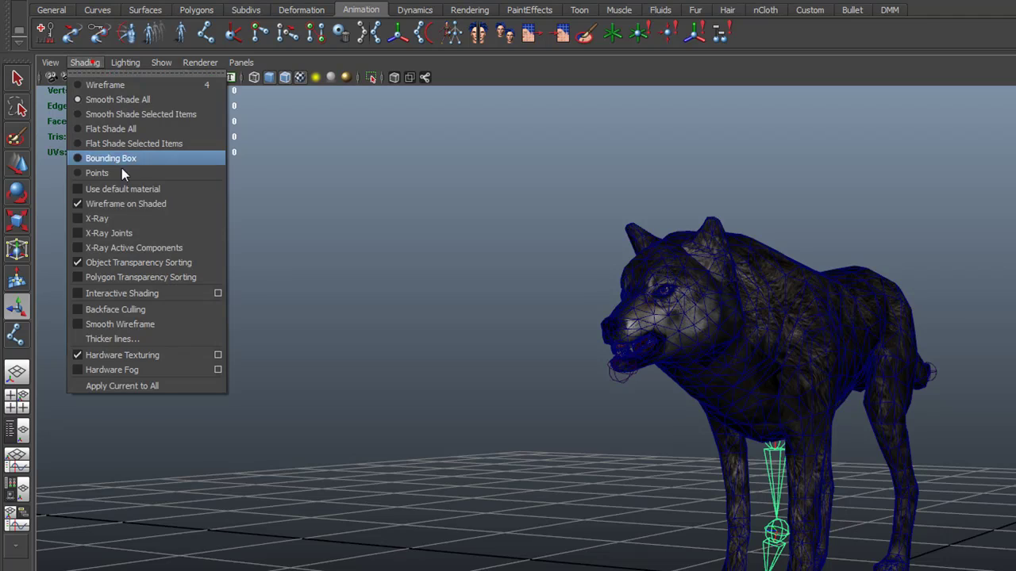
click(143, 233)
alt+drag(733, 494, 724, 498)
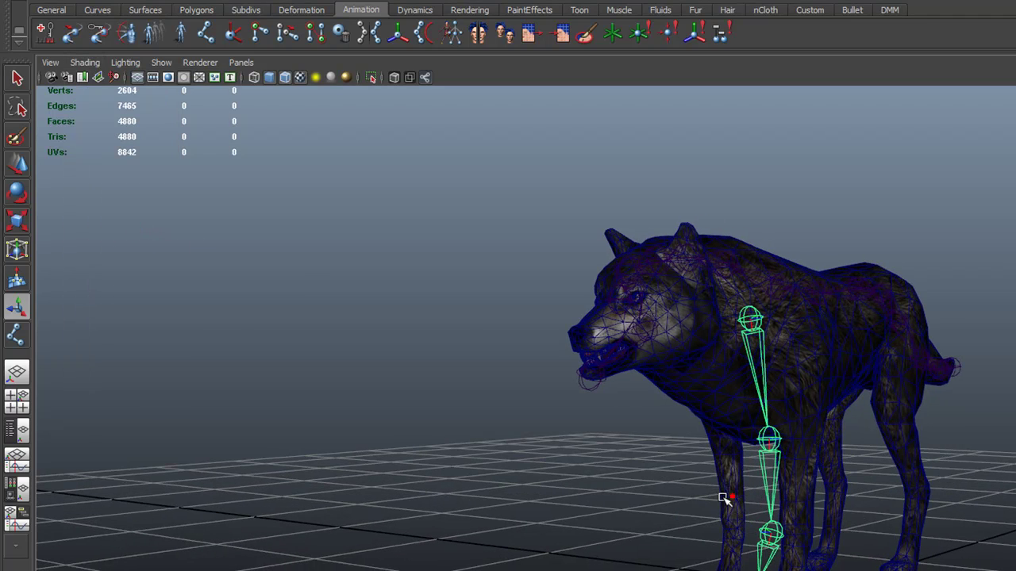
- Move the front-leg joint chain sideways off the centre line into the wolf's left front leg, to about X 0.27
key(w)
drag(798, 313, 825, 317)
alt+drag(814, 486, 556, 397)
drag(469, 313, 902, 297)
- Switch to Firefox and browse the dog leg image results for more leg anatomy references
key(space)
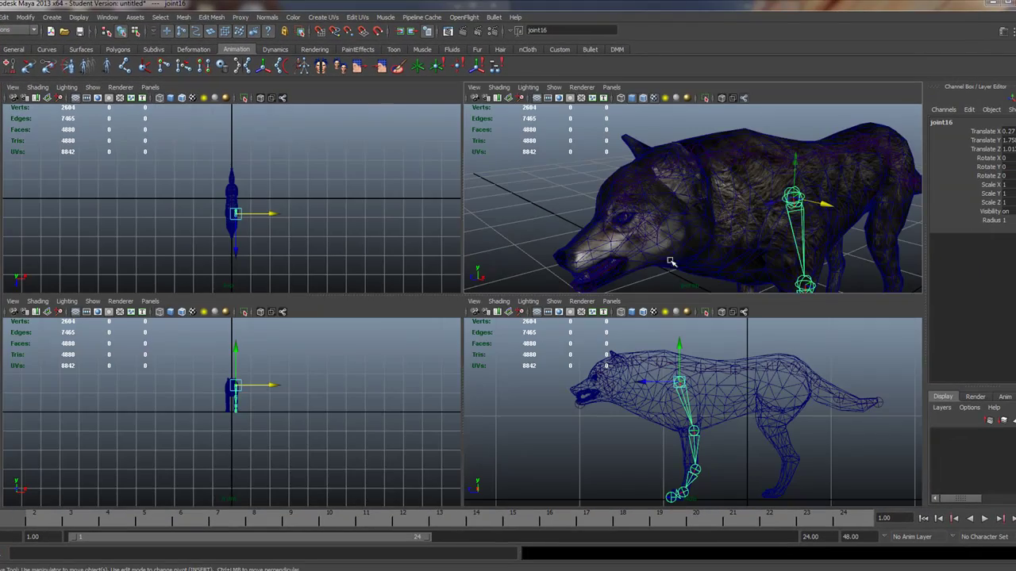
key(space)
key(space)
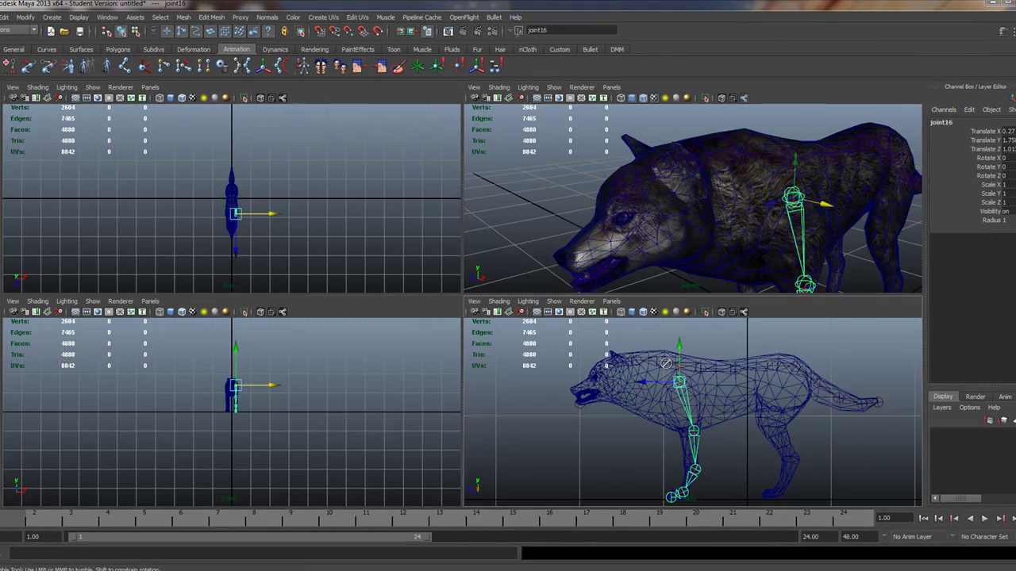
key(alt+Tab)
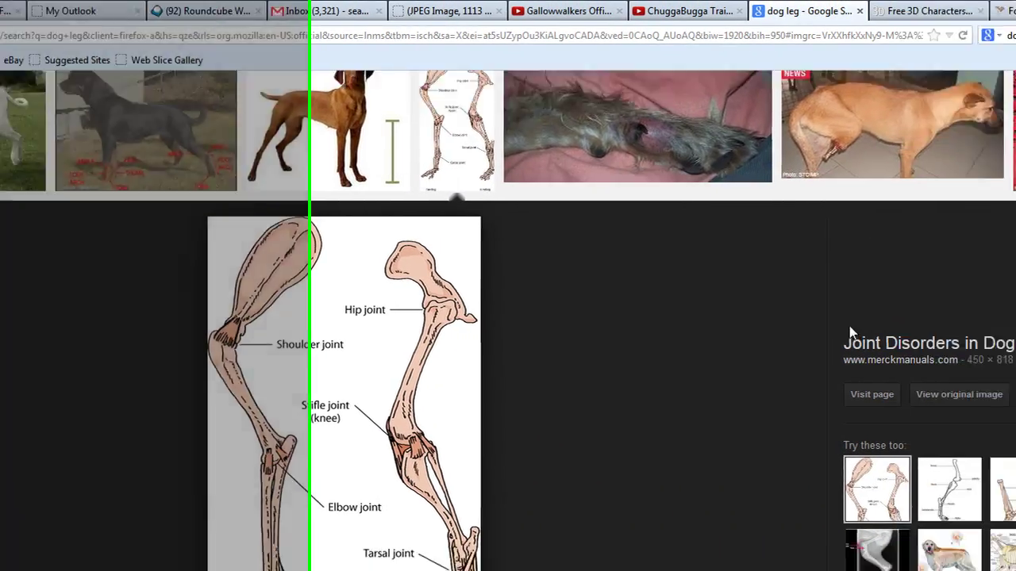
scroll(968, 333, down, 7)
scroll(555, 333, down, 3)
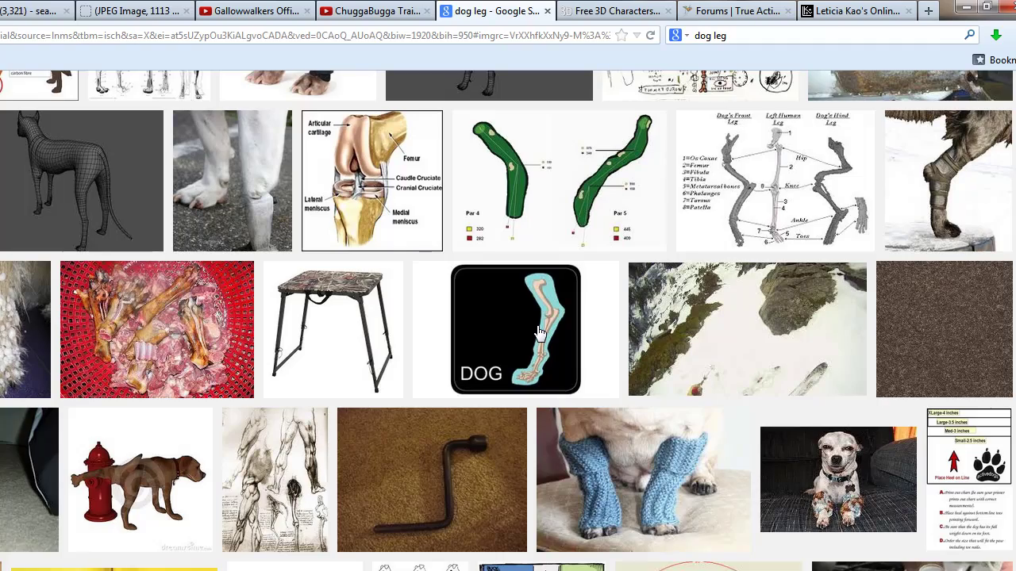
scroll(539, 331, down, 4)
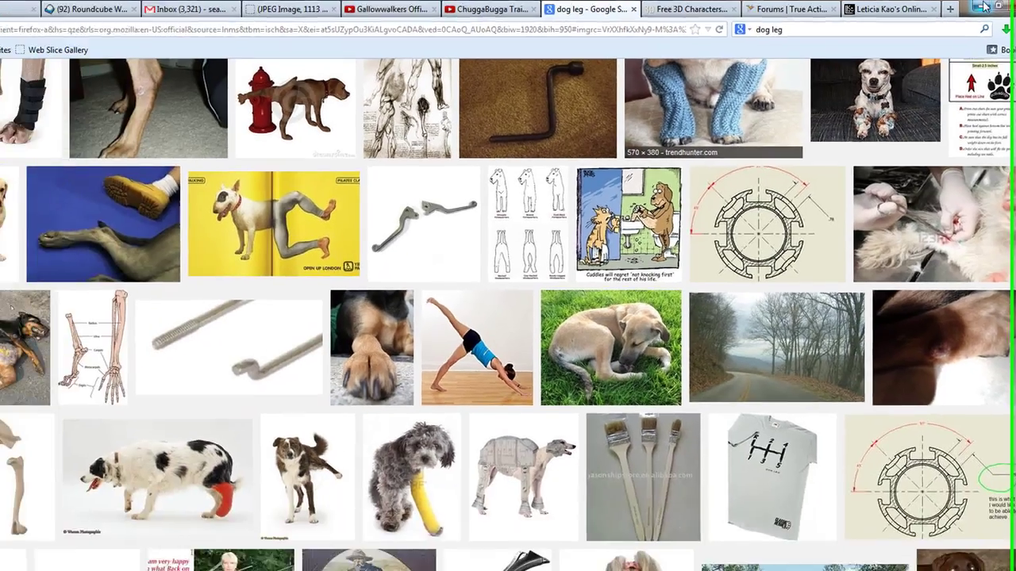
key(alt+Tab)
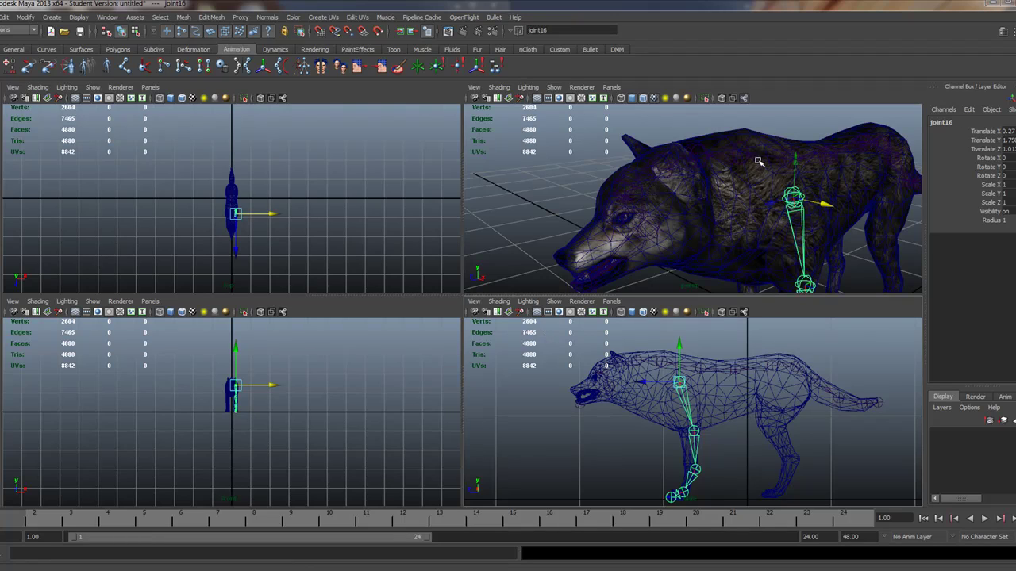
key(space)
alt+drag(727, 185, 495, 238)
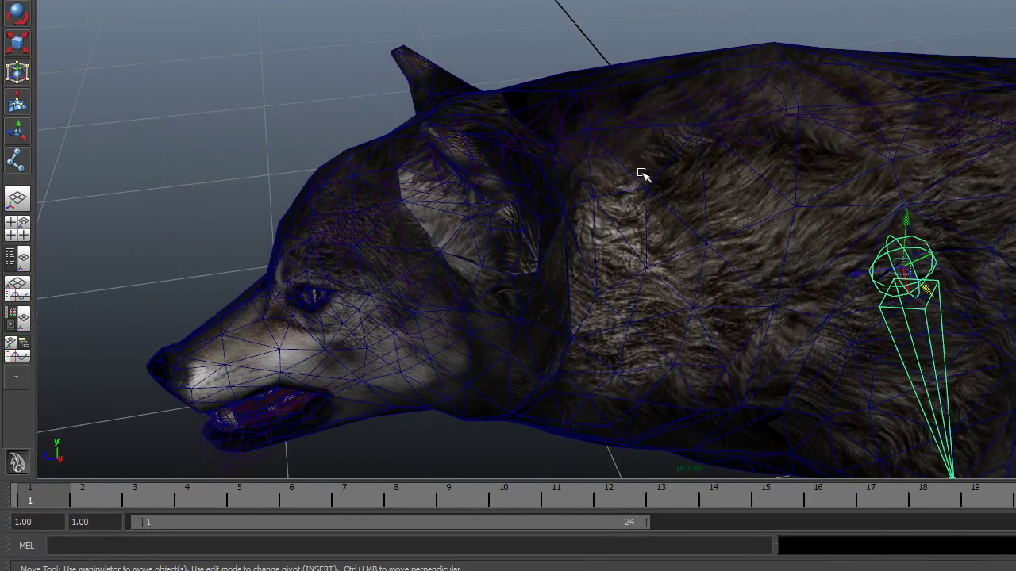
alt+drag(829, 176, 827, 172)
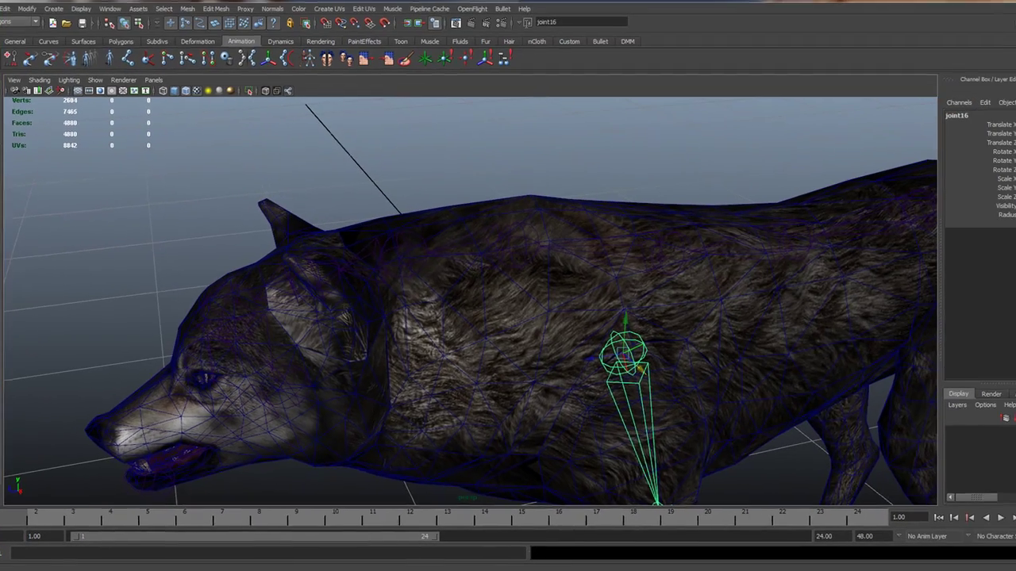
mouse_move(265, 568)
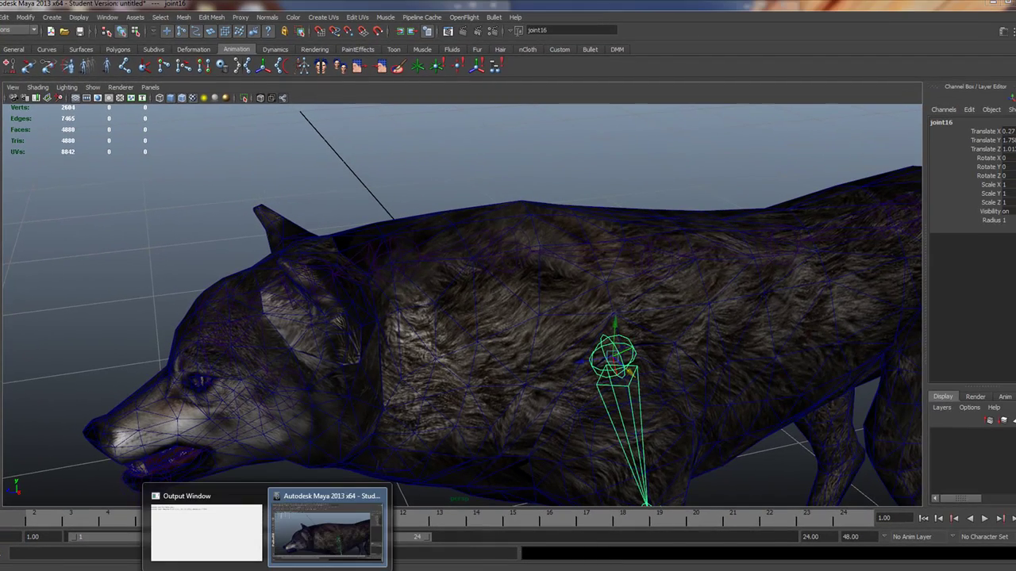
click(332, 540)
key(space)
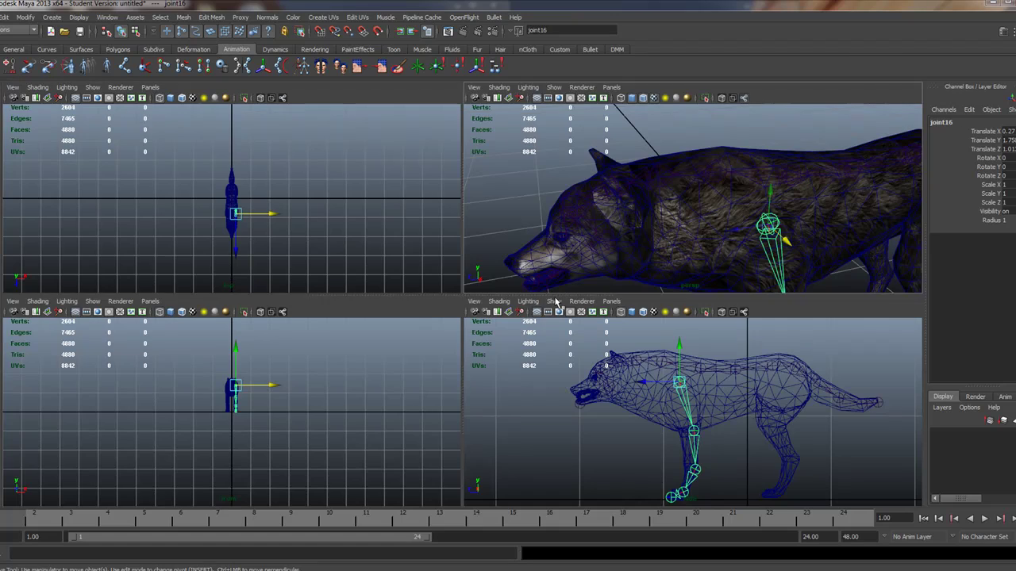
- Create a separate shoulder-blade joint in the front view, slightly above and inward of the leg chain, at about X 0.19, Y 1.95
key(space)
alt+right_drag(346, 279, 529, 334)
alt+middle_drag(524, 330, 440, 505)
alt+right_drag(222, 305, 717, 411)
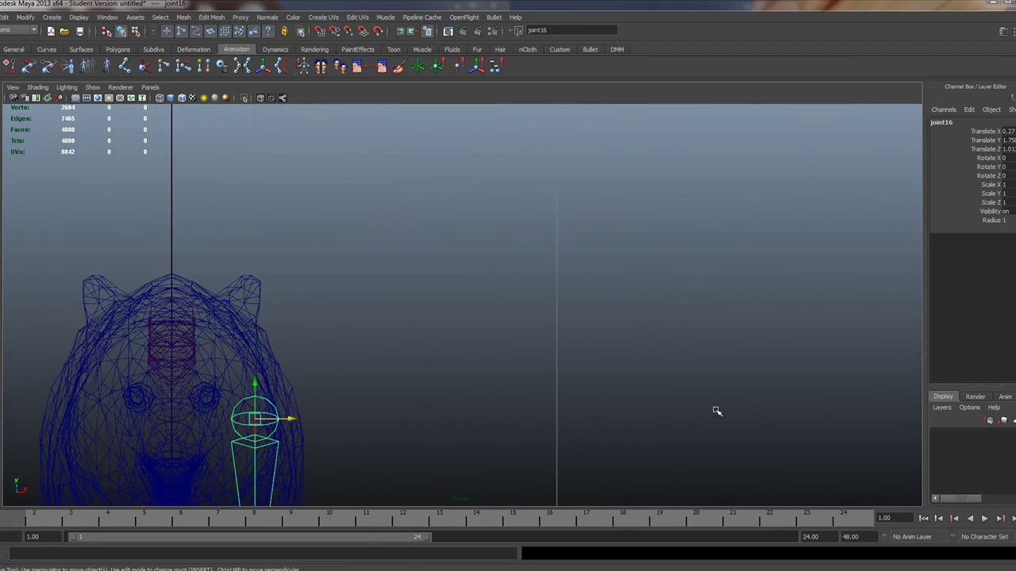
alt+middle_drag(421, 387, 615, 349)
alt+right_drag(615, 349, 647, 357)
key(Delete)
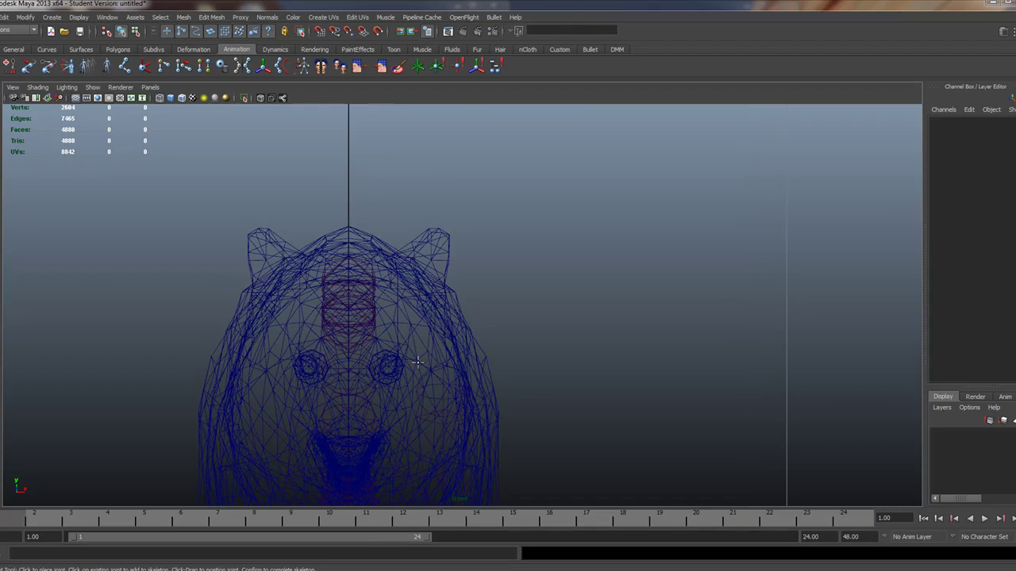
click(417, 323)
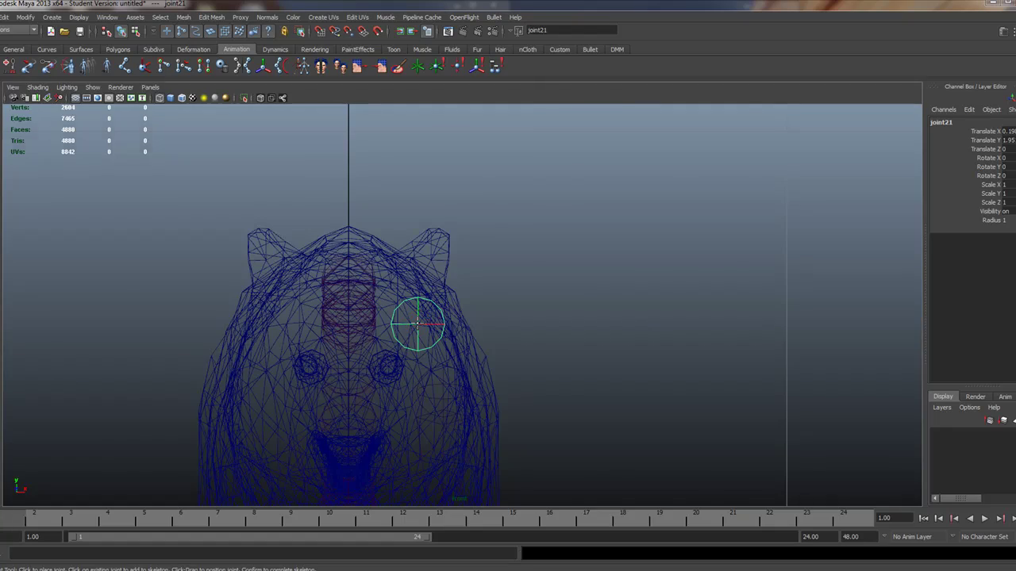
- Move the new shoulder-blade joint forward to just above the front-leg chain, and turn off the wireframe overlay on the shaded mesh
key(space)
key(space)
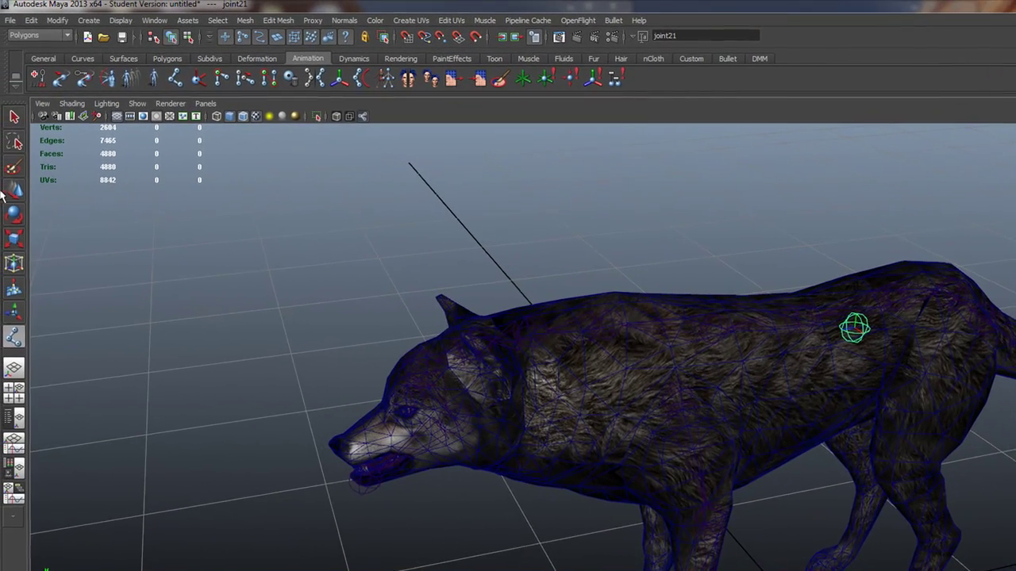
click(10, 193)
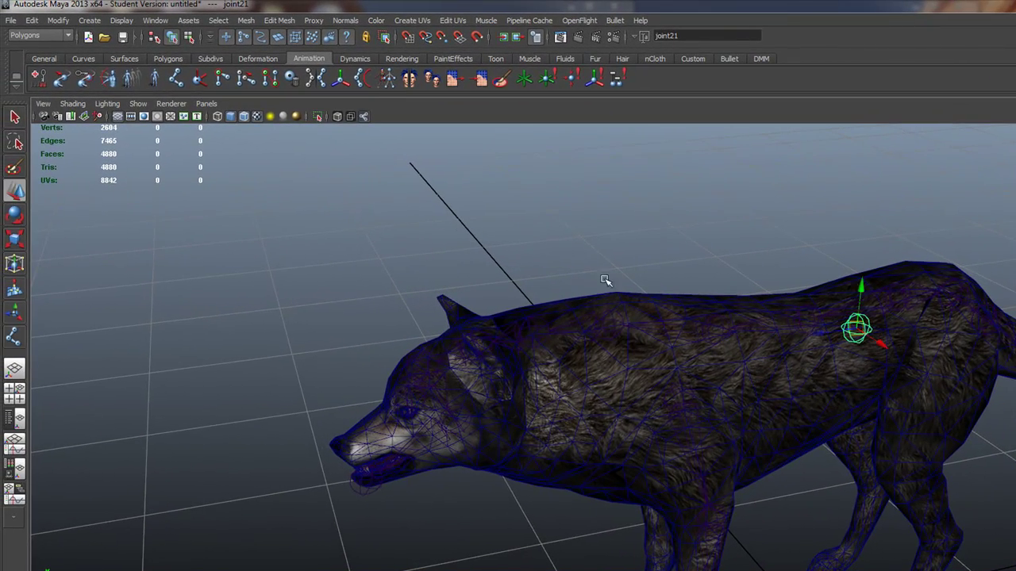
drag(828, 335, 615, 344)
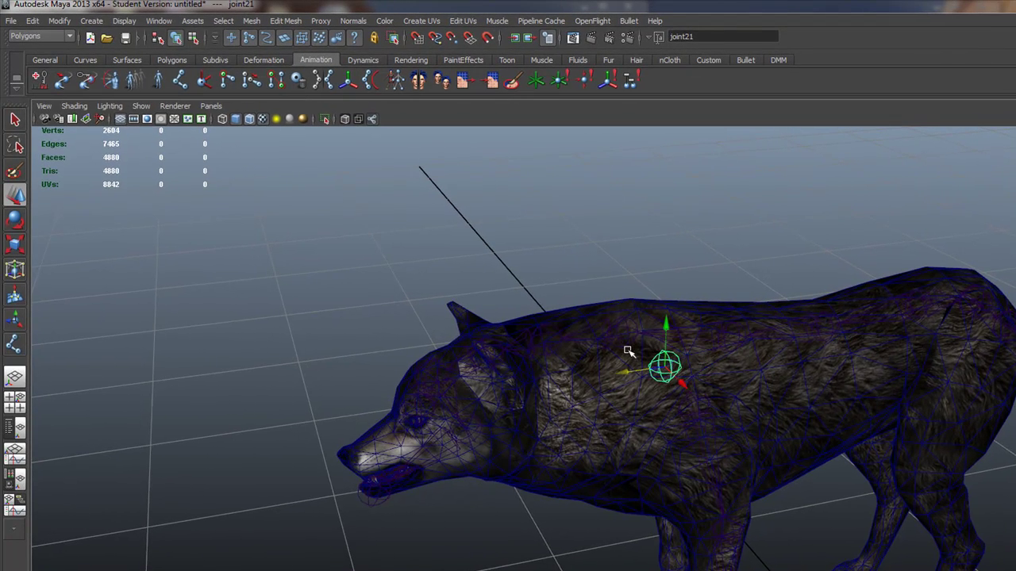
alt+right_drag(537, 349, 671, 390)
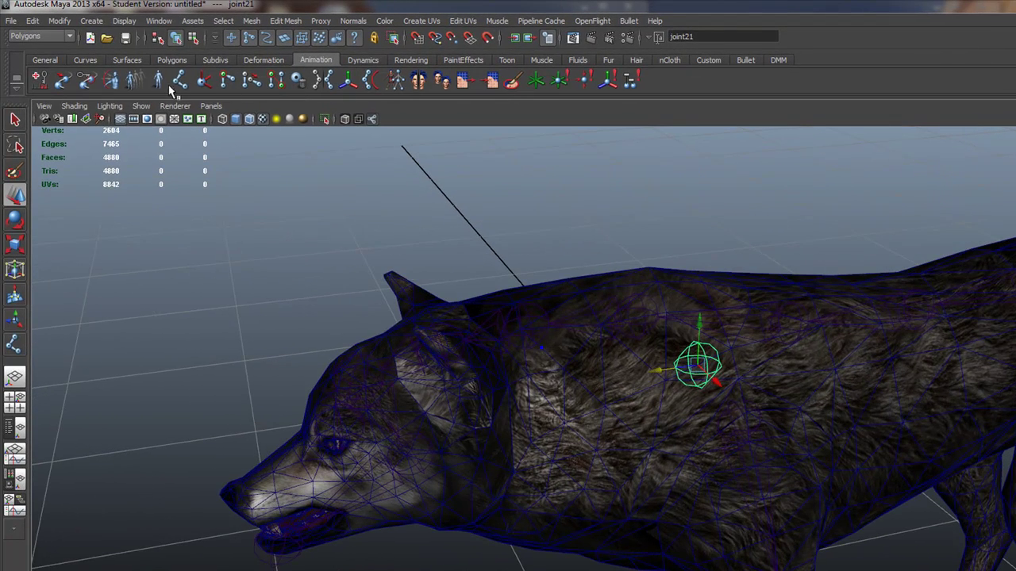
click(250, 119)
- Try parenting the front-leg chain to the shoulder-blade joint, and undo the parenting
mouse_move(686, 357)
alt+mouse_down()
mouse_move(491, 362)
mouse_move(482, 392)
mouse_move(494, 374)
mouse_move(424, 368)
mouse_move(508, 378)
mouse_move(544, 363)
mouse_move(593, 388)
mouse_move(696, 363)
mouse_move(915, 420)
alt+mouse_up()
click(925, 425)
shift+click(873, 387)
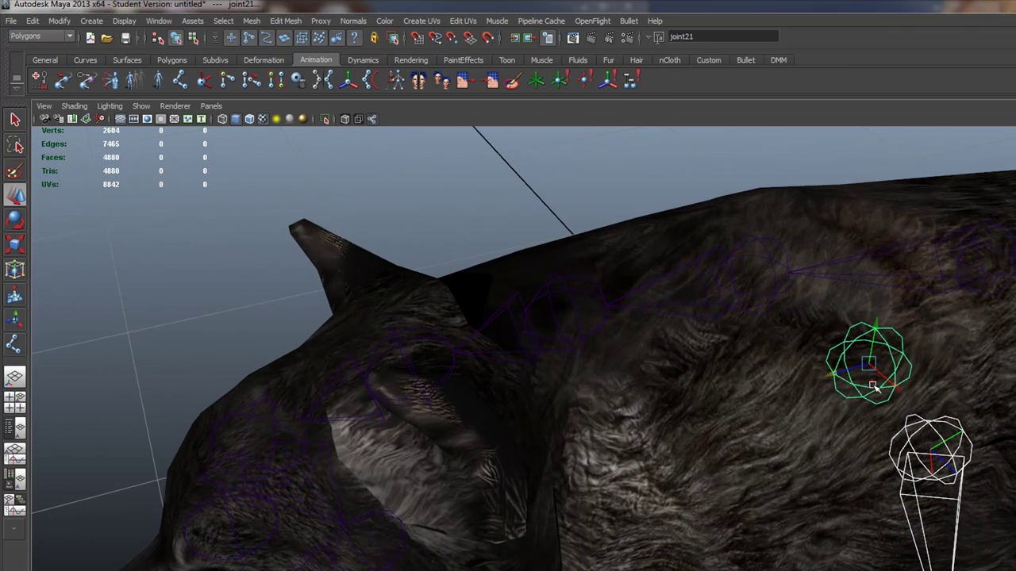
key(p)
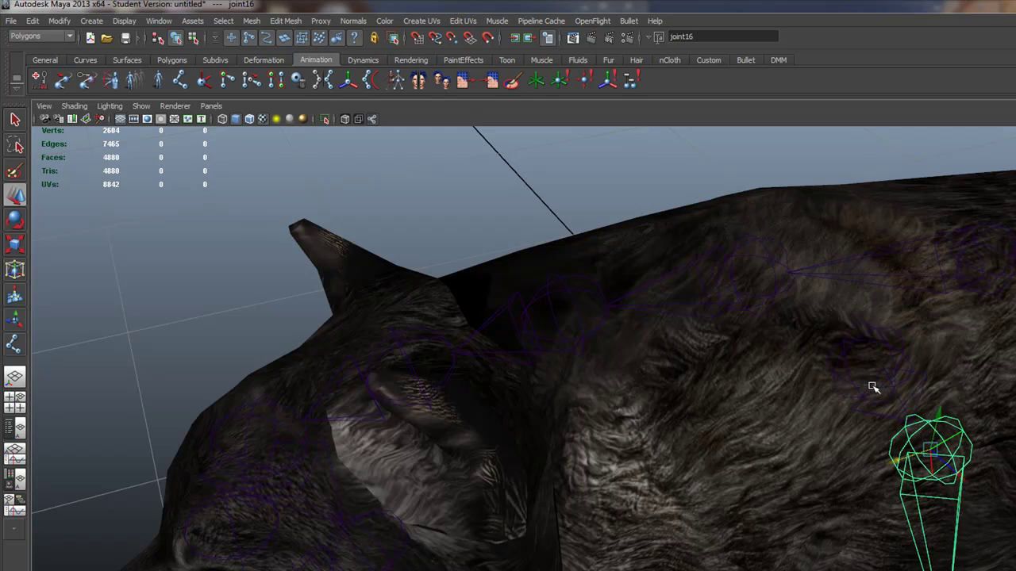
click(850, 377)
alt+drag(820, 369, 452, 362)
key(ctrl+z)
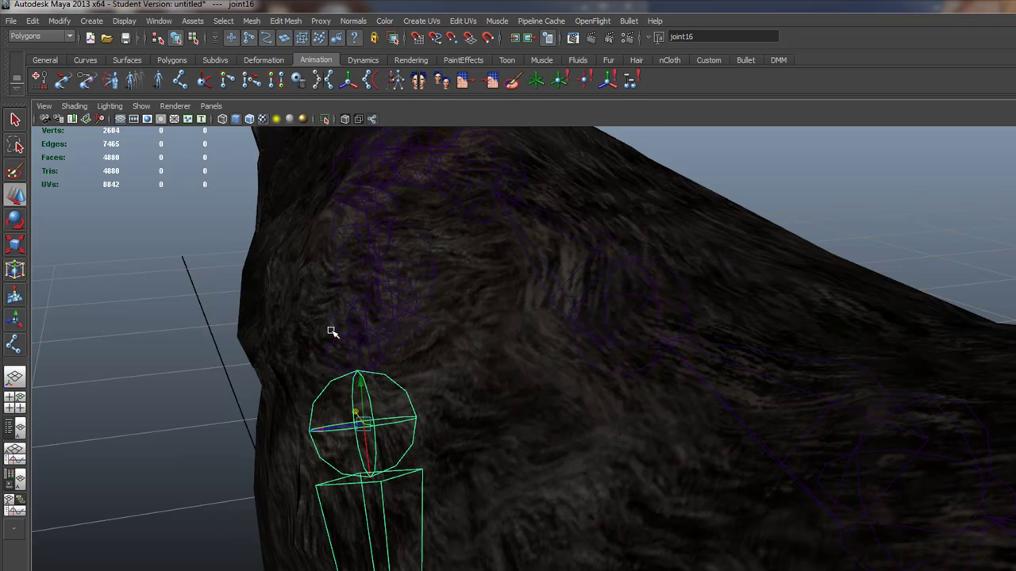
key(shift+z)
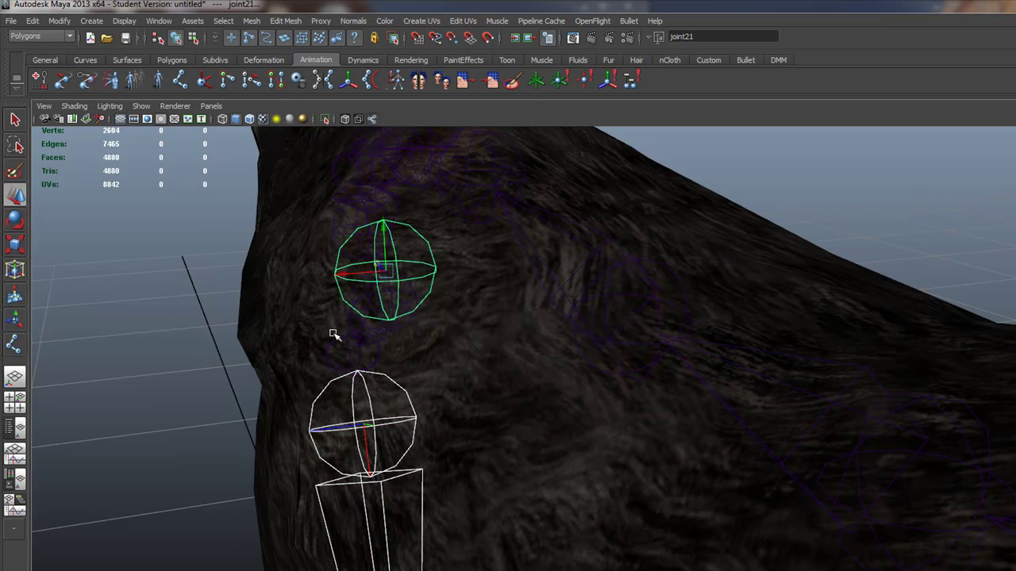
- Select only the shoulder-blade joint and shift it sideways to line up better with the front-leg chain
mouse_move(317, 310)
alt+mouse_down()
mouse_move(307, 318)
mouse_move(328, 315)
alt+mouse_up()
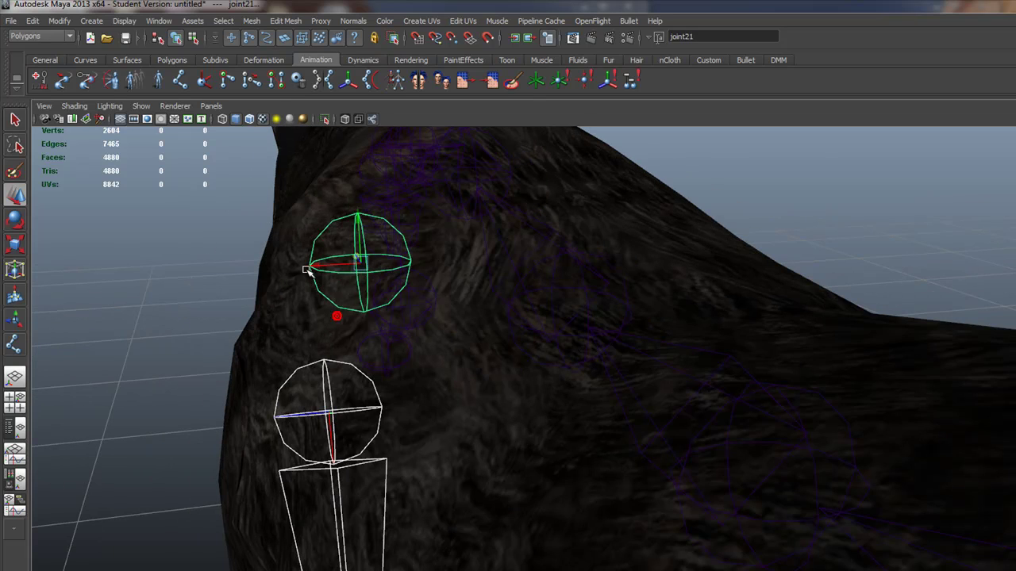
click(163, 241)
click(320, 268)
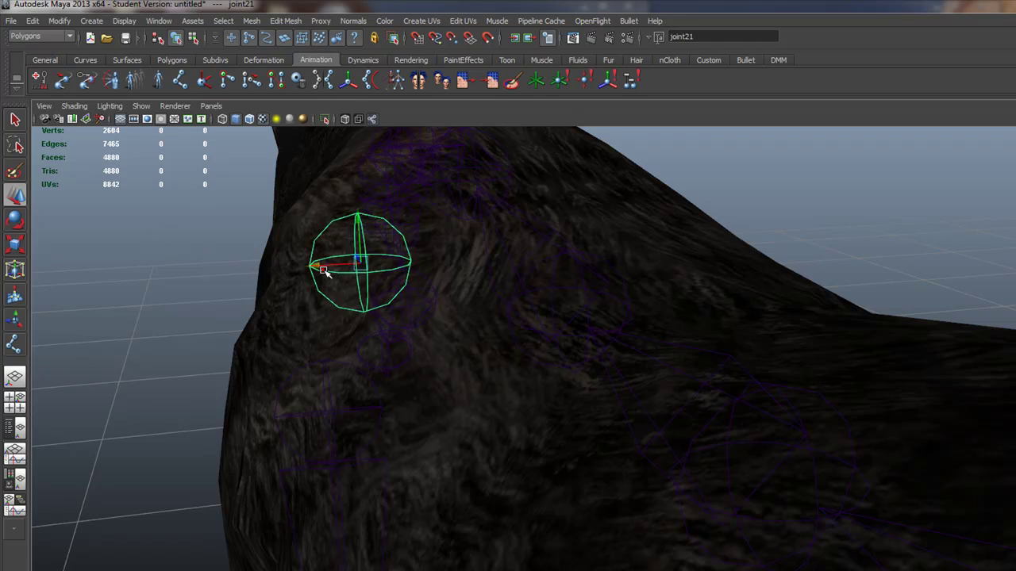
drag(311, 265, 236, 288)
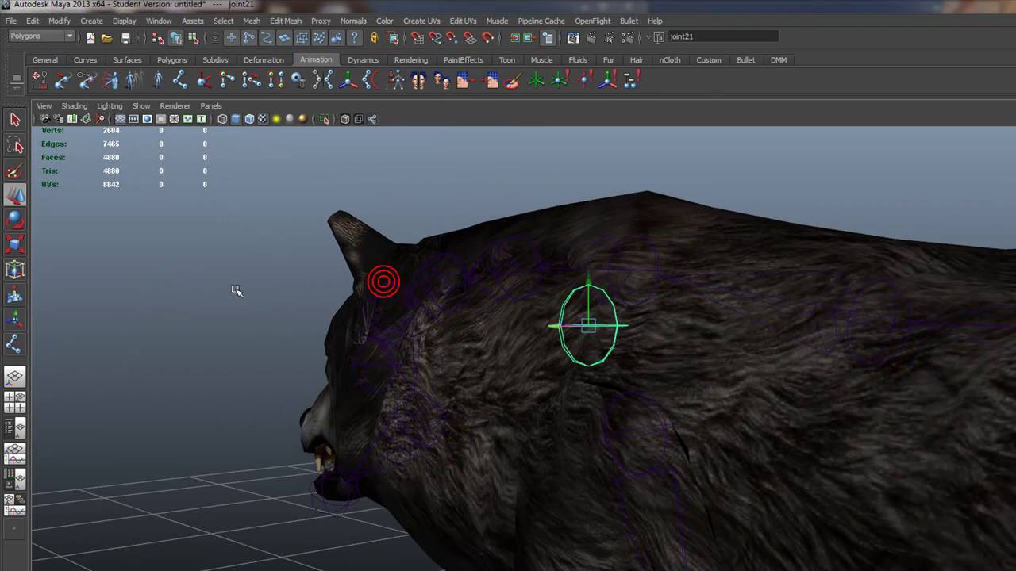
- Parent the front-leg chain to the shoulder-blade joint, and parent that joint to the spine joint above the shoulders
click(631, 433)
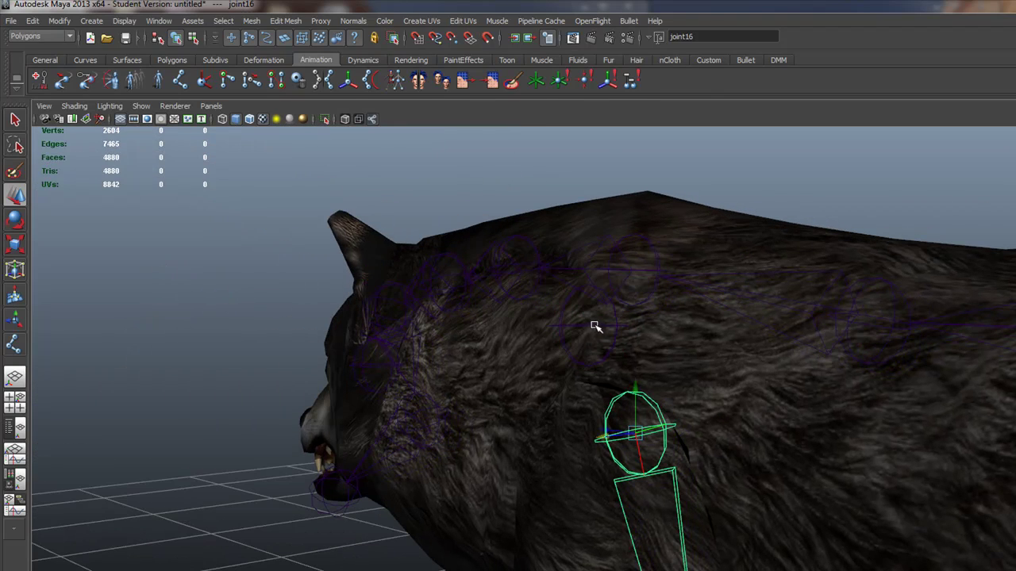
click(594, 326)
key(p)
alt+drag(594, 326, 583, 400)
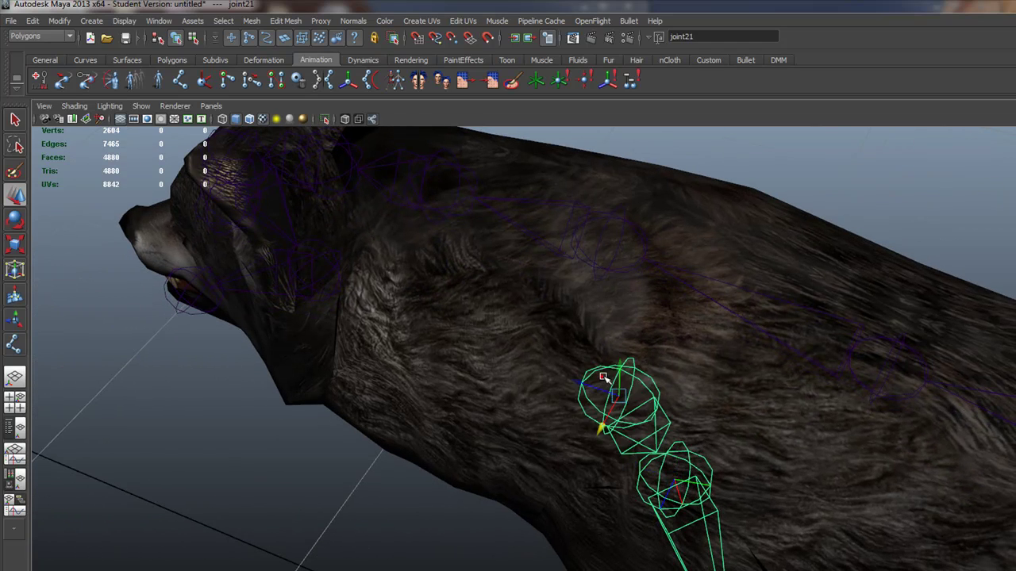
click(603, 268)
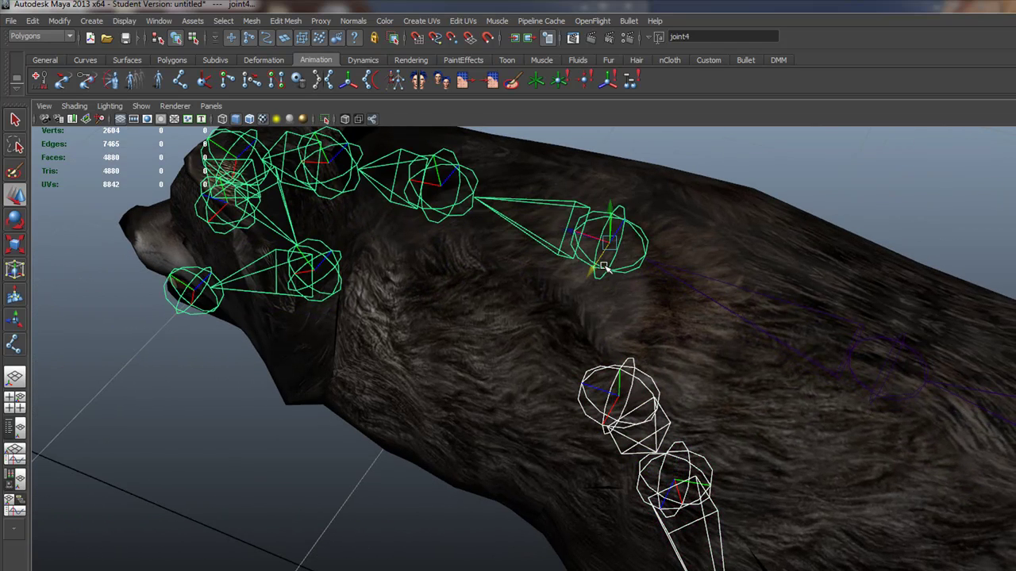
key(Delete)
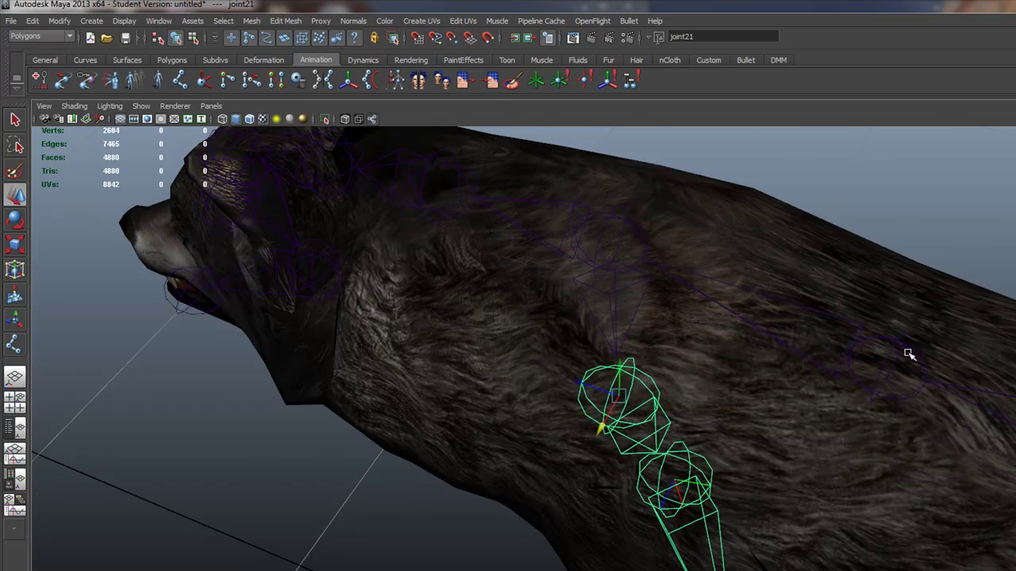
- Switch to the Animation menu set with the shoulder-blade joint and its front-leg chain selected
alt+right_drag(907, 350, 496, 366)
click(804, 406)
alt+drag(644, 429, 551, 278)
key(Delete)
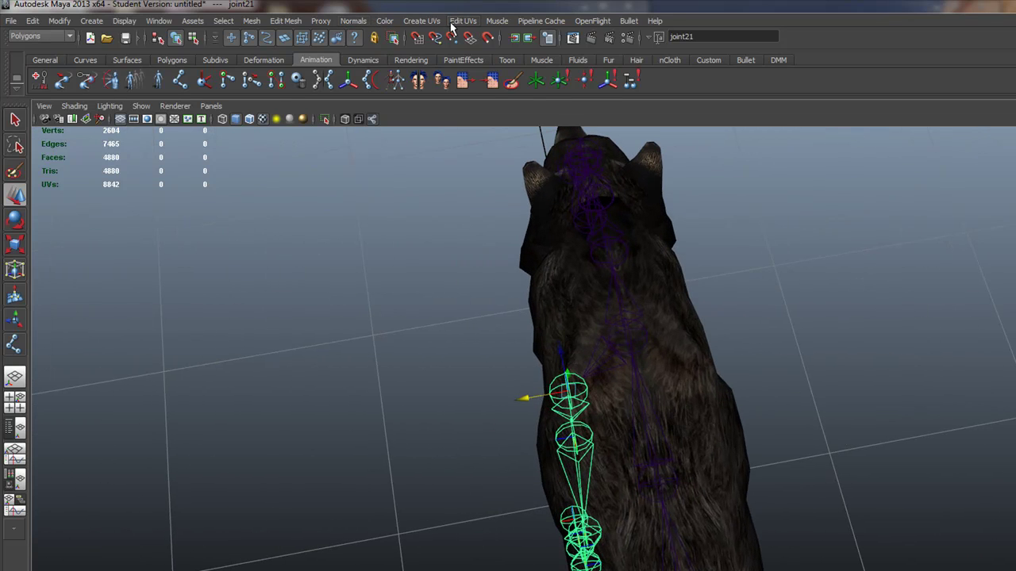
click(41, 36)
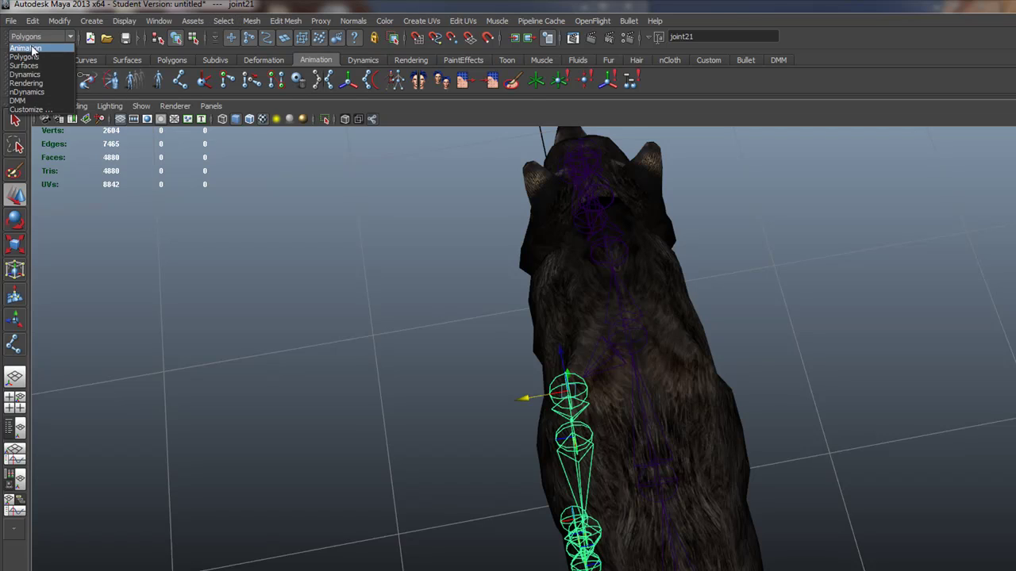
click(36, 45)
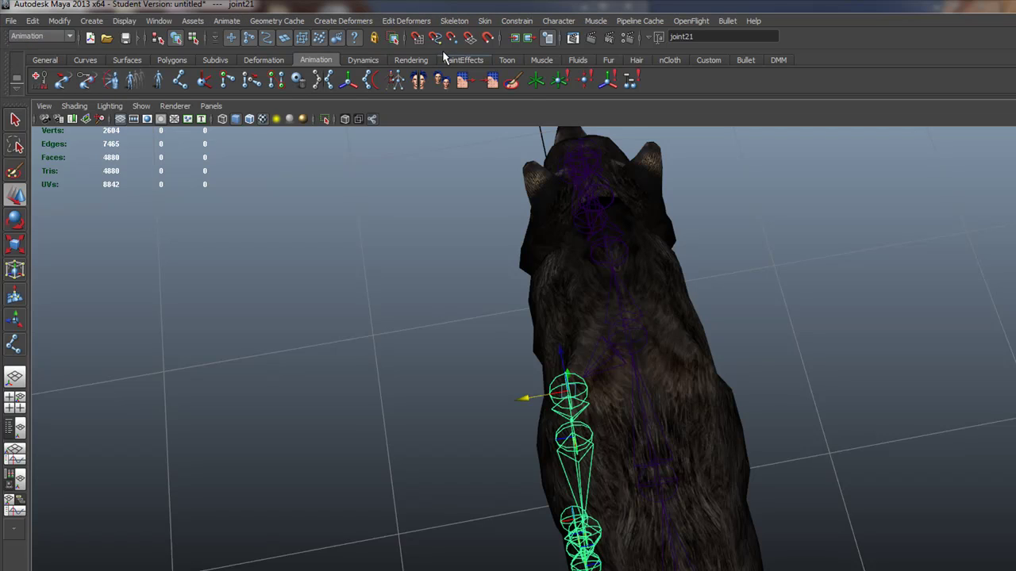
- Mirror the front-leg chain from its shoulder-blade joint across to the other side of the body
click(454, 21)
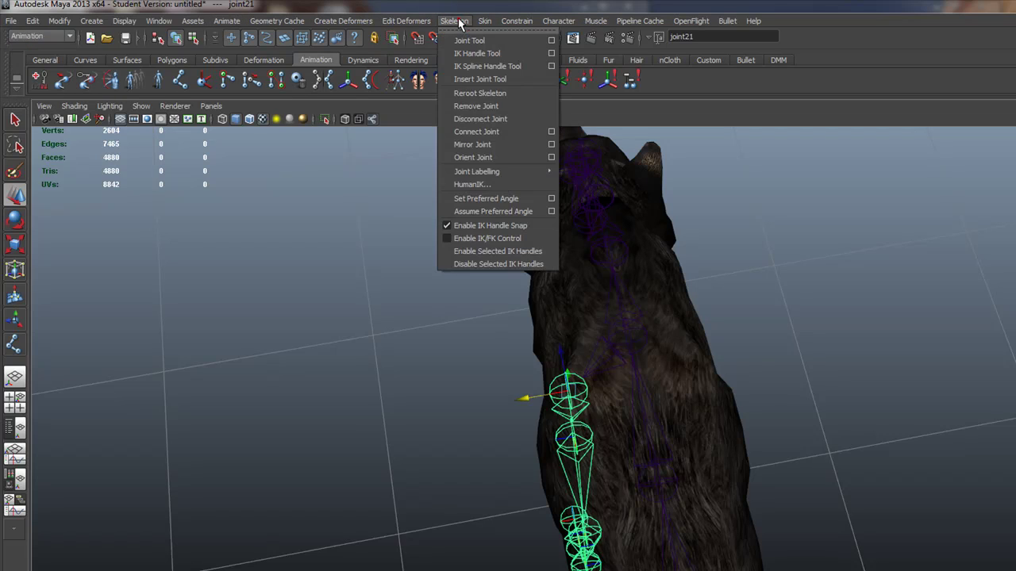
click(492, 144)
alt+drag(487, 346, 673, 284)
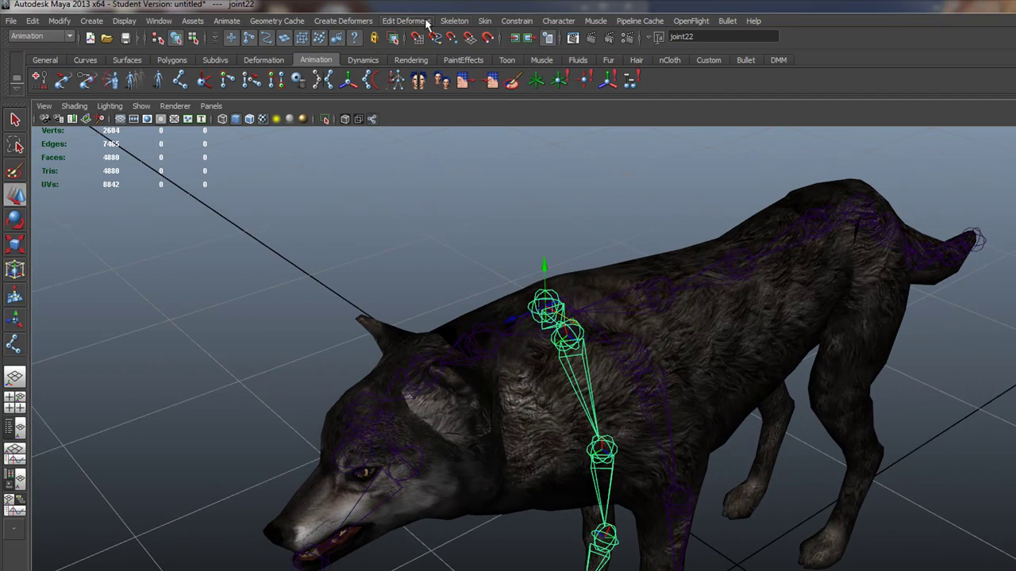
- Examine how the mirrored chain fits the opposite front leg from the side and front, and remove it
click(452, 23)
click(892, 9)
alt+drag(649, 358, 517, 262)
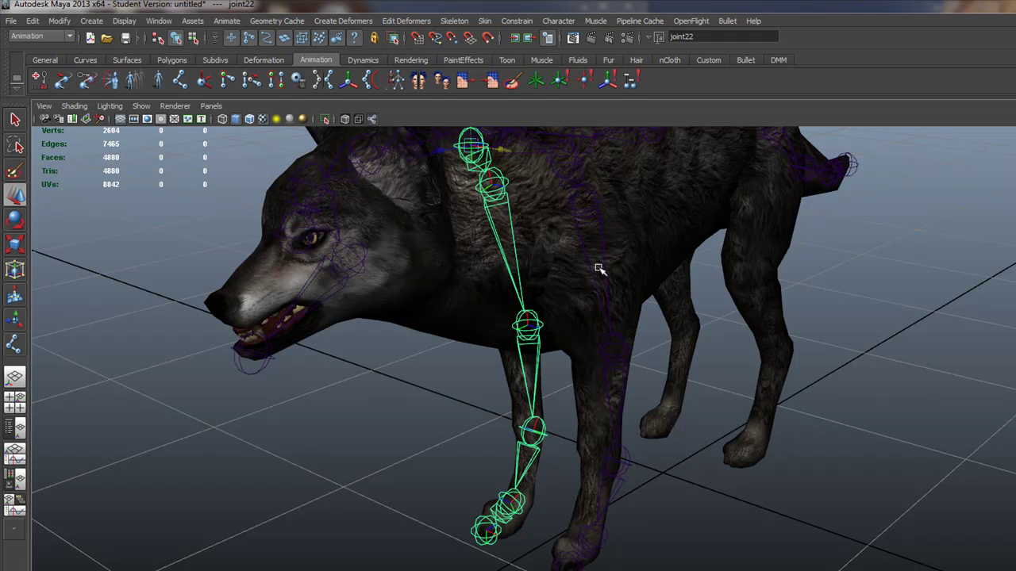
alt+drag(589, 387, 619, 420)
alt+middle_drag(643, 437, 629, 350)
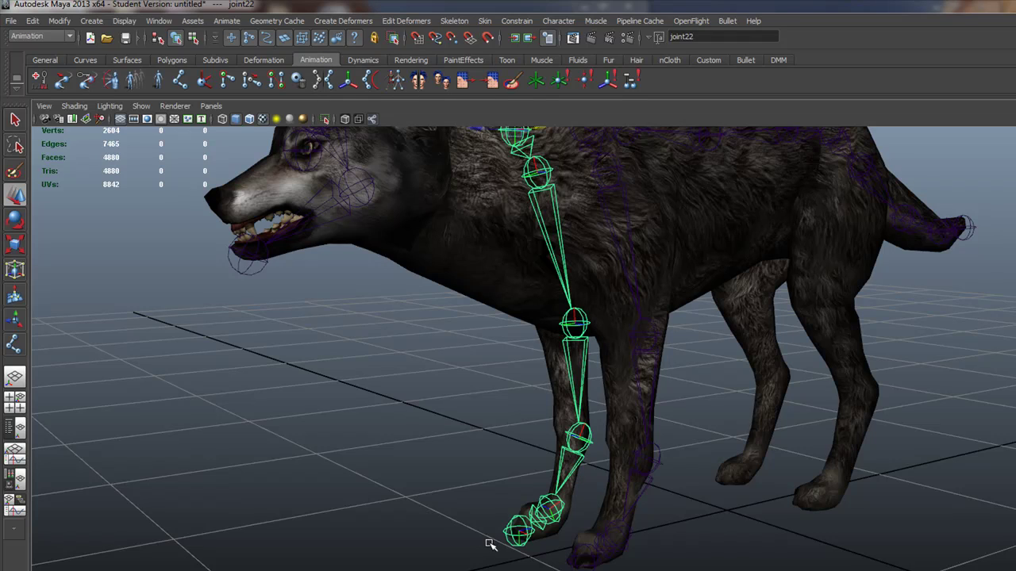
alt+drag(679, 481, 646, 484)
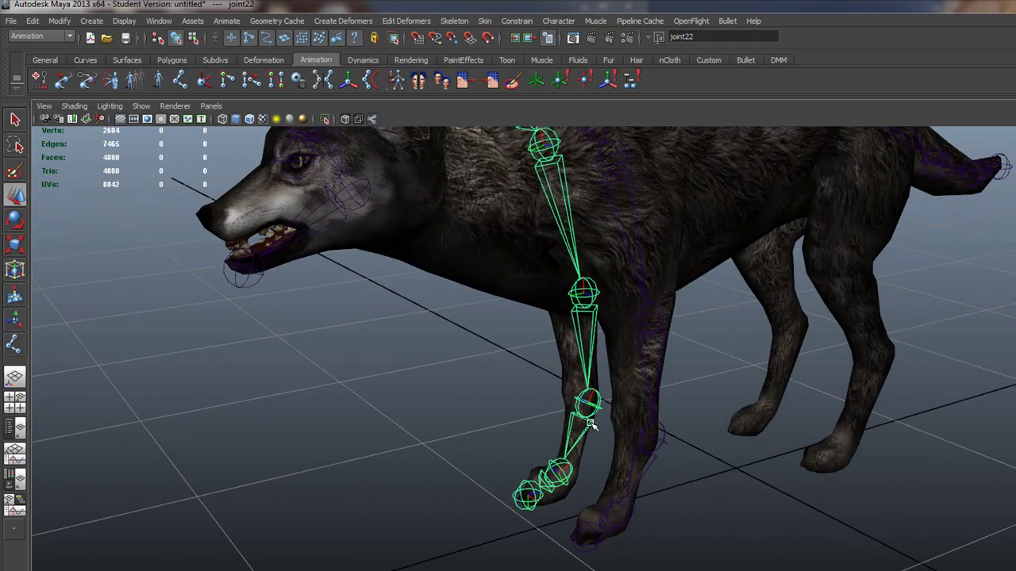
alt+drag(550, 386, 674, 470)
alt+drag(583, 477, 509, 273)
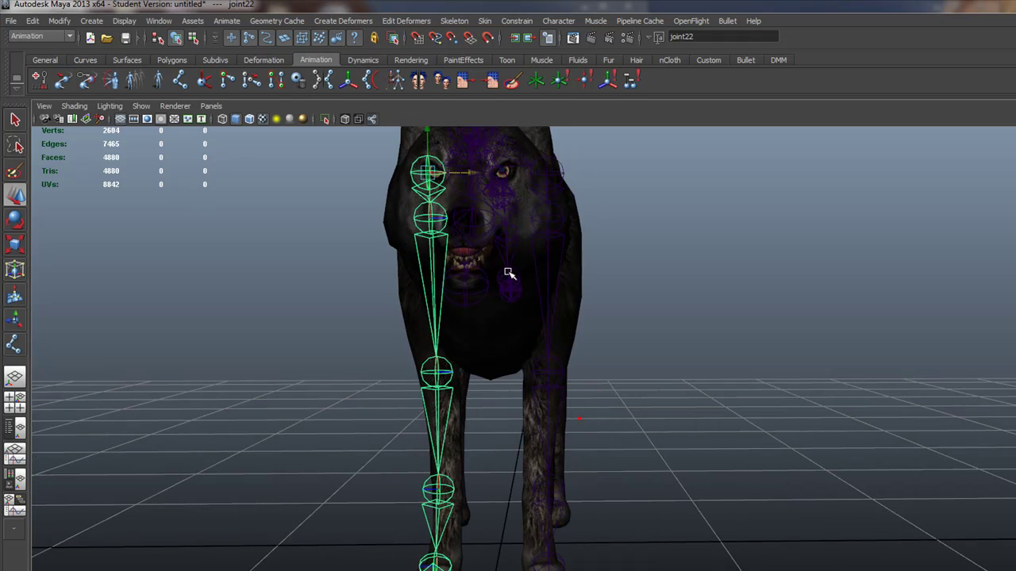
click(465, 215)
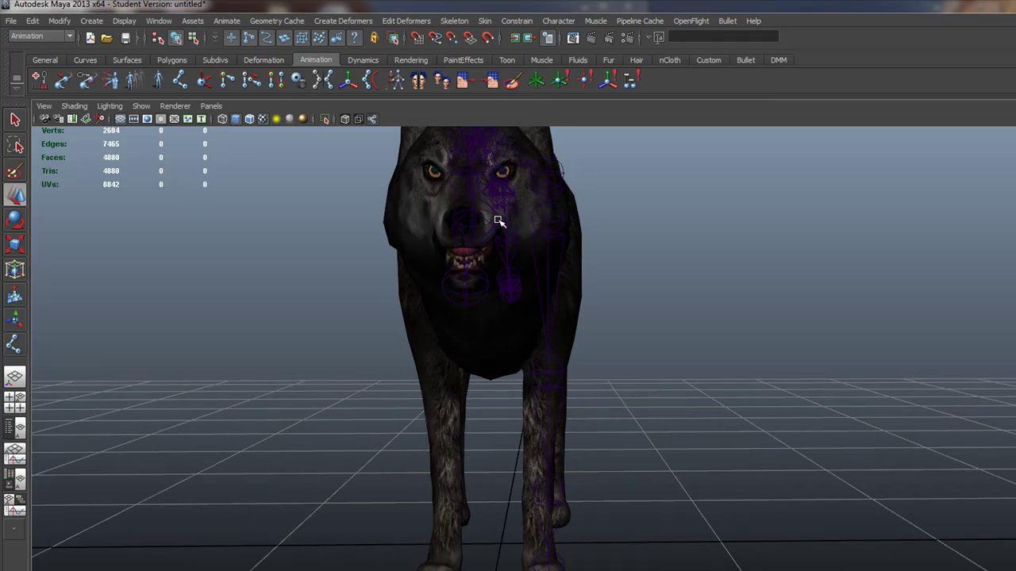
- Try mirroring the front leg starting from the upper-leg joint below the shoulder blade, and undo the mirror
click(546, 238)
drag(594, 218, 585, 220)
alt+drag(562, 286, 484, 342)
alt+right_drag(479, 345, 647, 397)
alt+middle_drag(654, 448, 621, 213)
alt+right_drag(635, 413, 753, 479)
alt+right_drag(639, 451, 499, 332)
alt+middle_drag(687, 263, 666, 346)
alt+right_drag(666, 346, 611, 213)
alt+middle_drag(610, 211, 627, 317)
alt+right_drag(627, 317, 552, 252)
alt+drag(553, 253, 619, 218)
alt+middle_drag(619, 219, 658, 290)
alt+drag(594, 236, 646, 241)
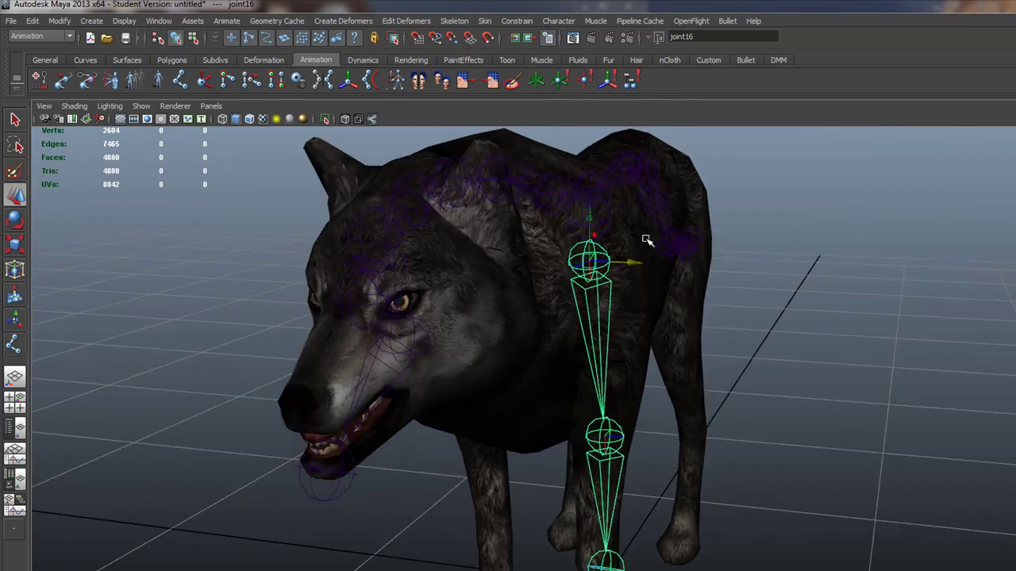
click(451, 21)
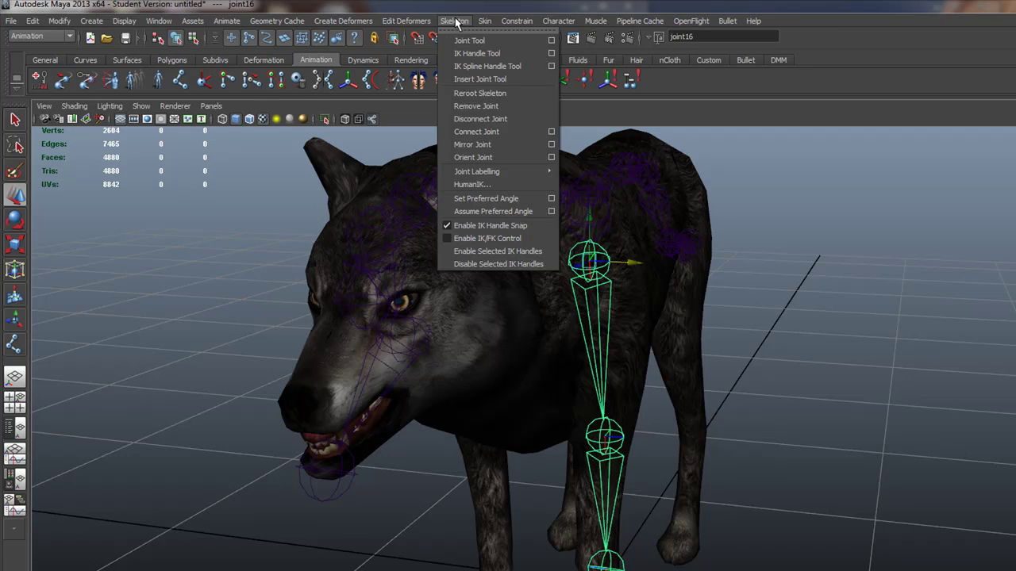
click(515, 144)
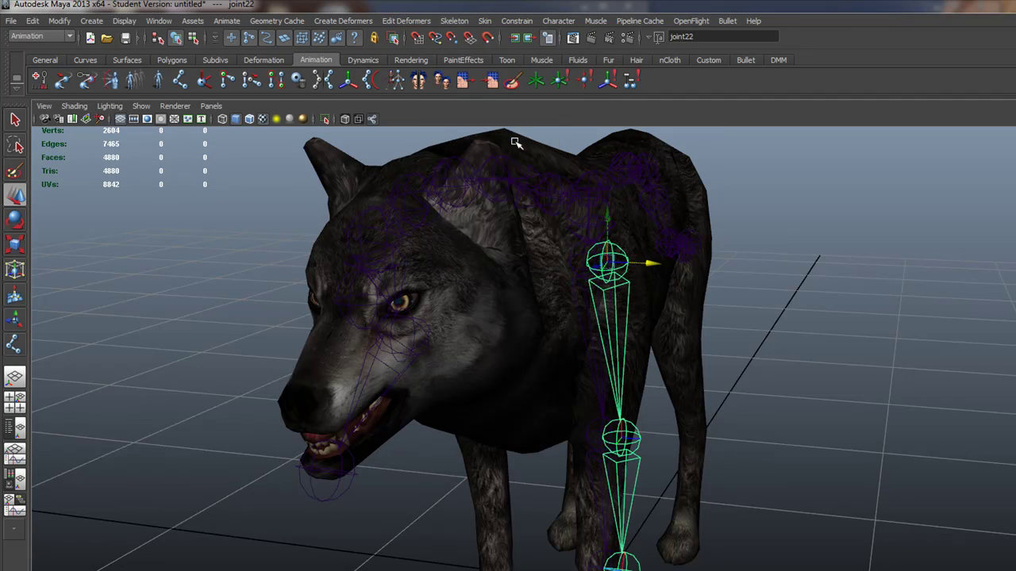
alt+drag(757, 174, 530, 197)
key(ctrl+z)
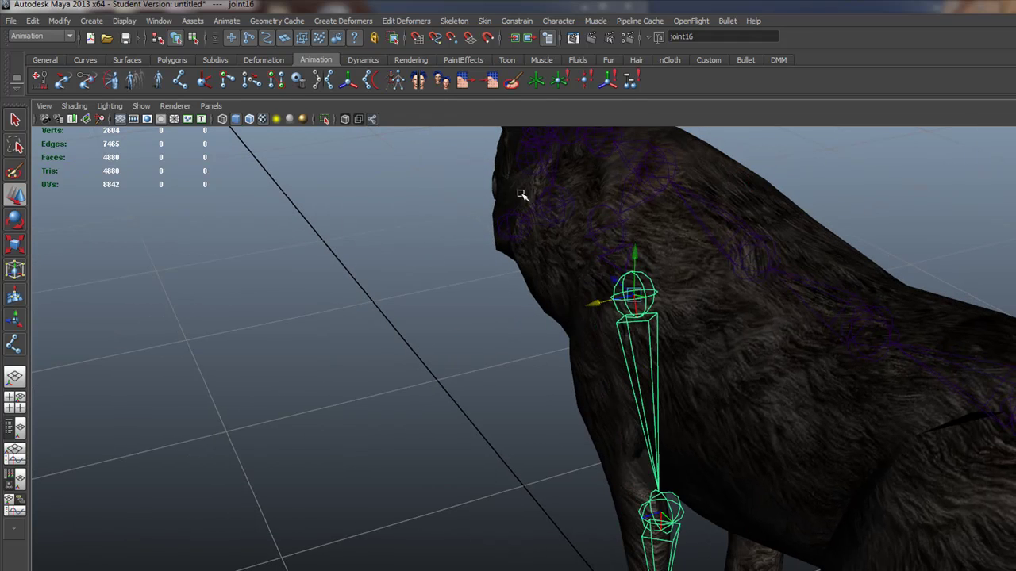
- Select the shoulder-blade joint and mirror the whole front-leg chain to the other side
click(605, 229)
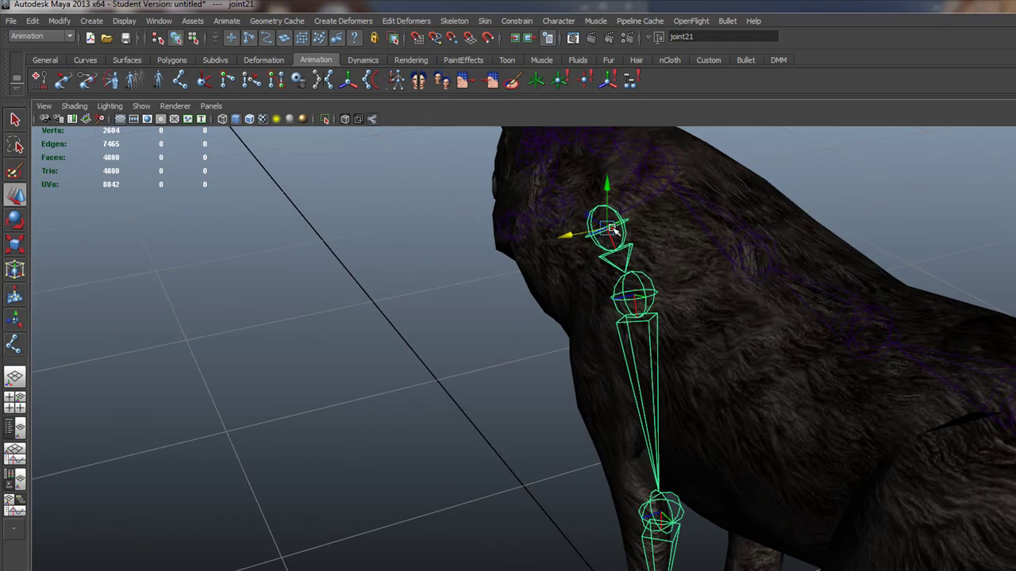
click(464, 22)
click(494, 144)
alt+drag(619, 286, 509, 314)
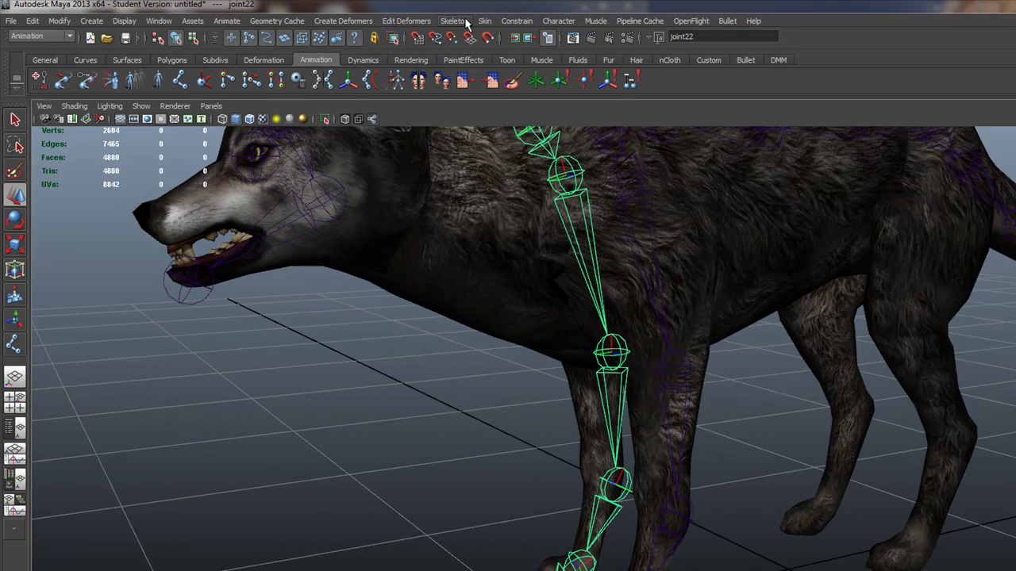
- Create an IK handle on the original front leg, from the upper-leg joint to the joint at the back of the paw
click(458, 22)
click(481, 53)
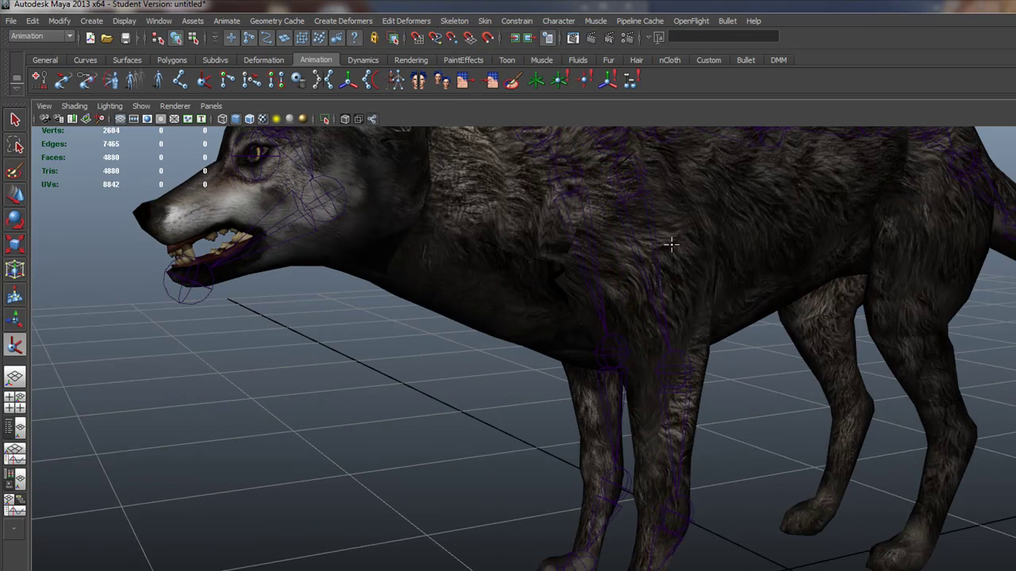
click(639, 185)
alt+right_drag(691, 229, 681, 276)
alt+drag(681, 276, 557, 284)
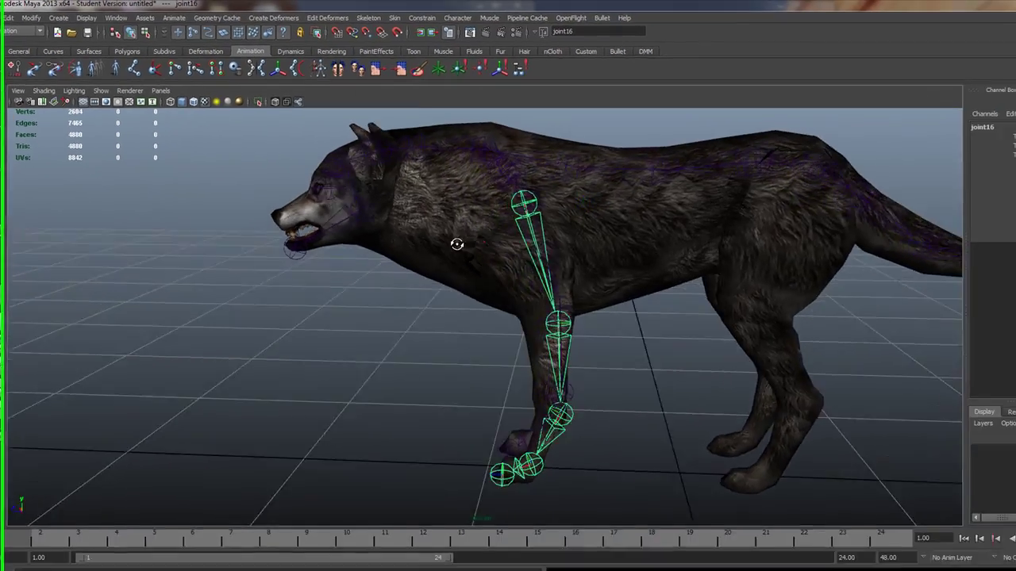
alt+drag(457, 244, 490, 255)
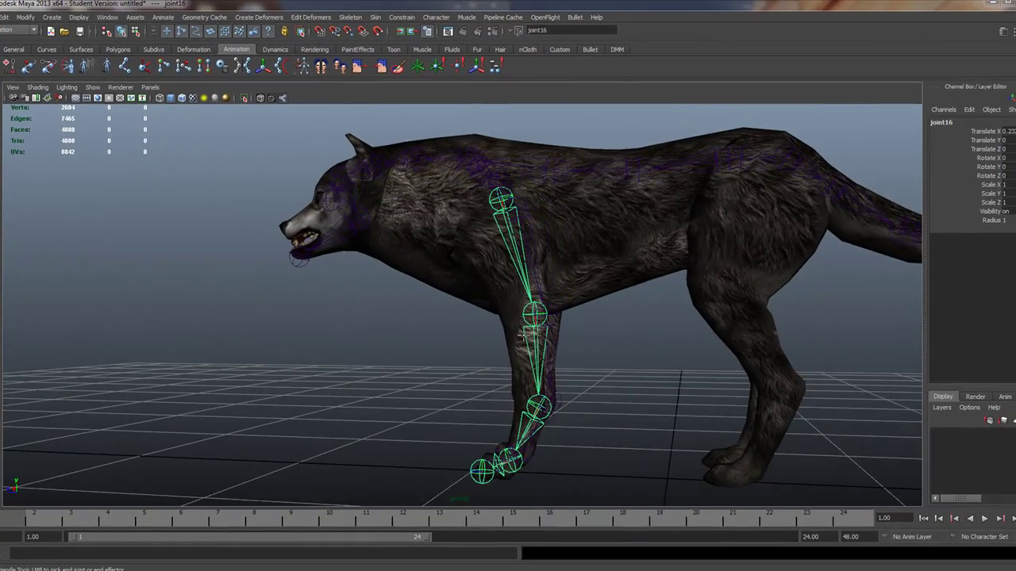
alt+drag(542, 396, 574, 398)
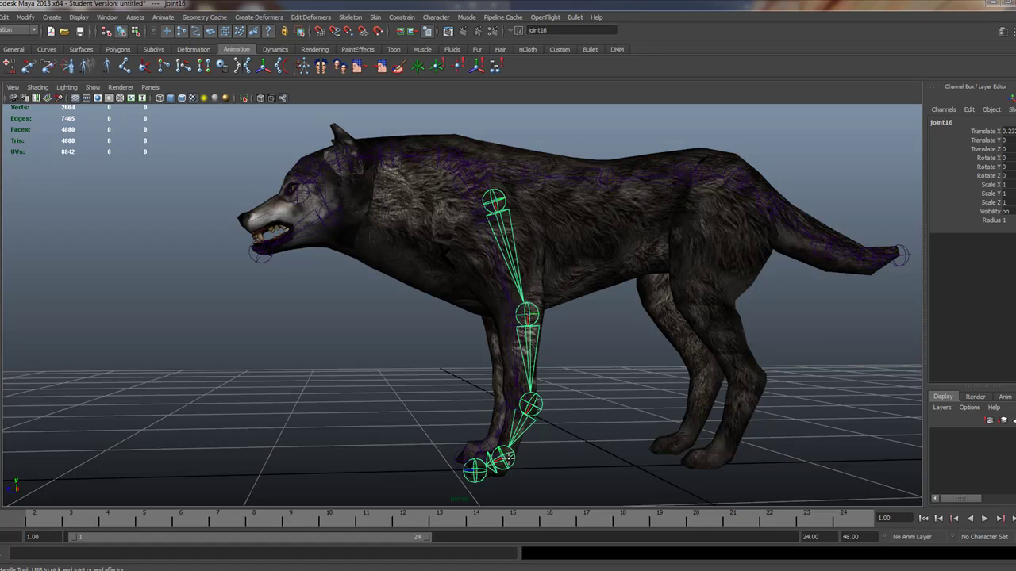
click(504, 458)
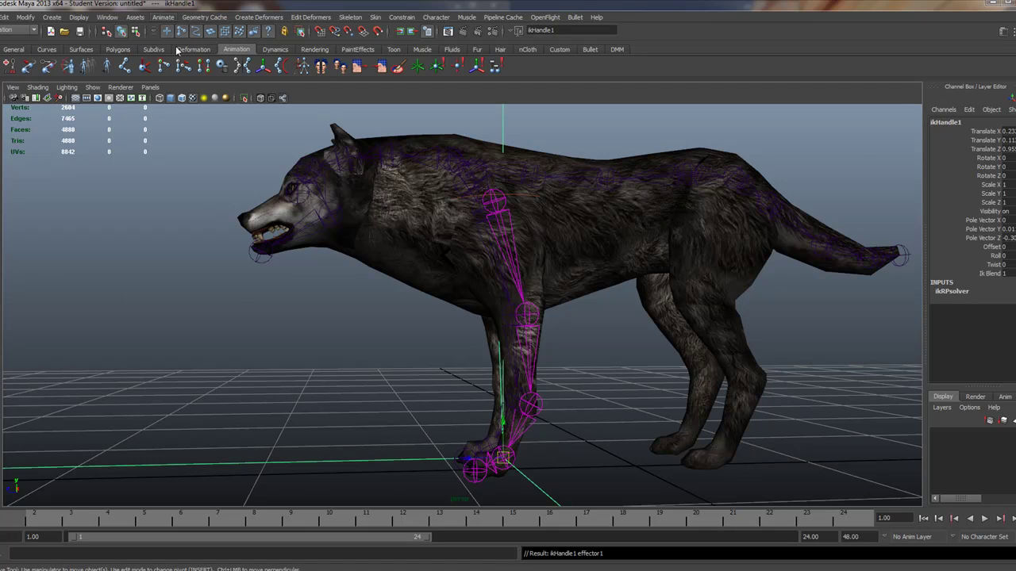
- Reduce the IK handle display size
click(79, 17)
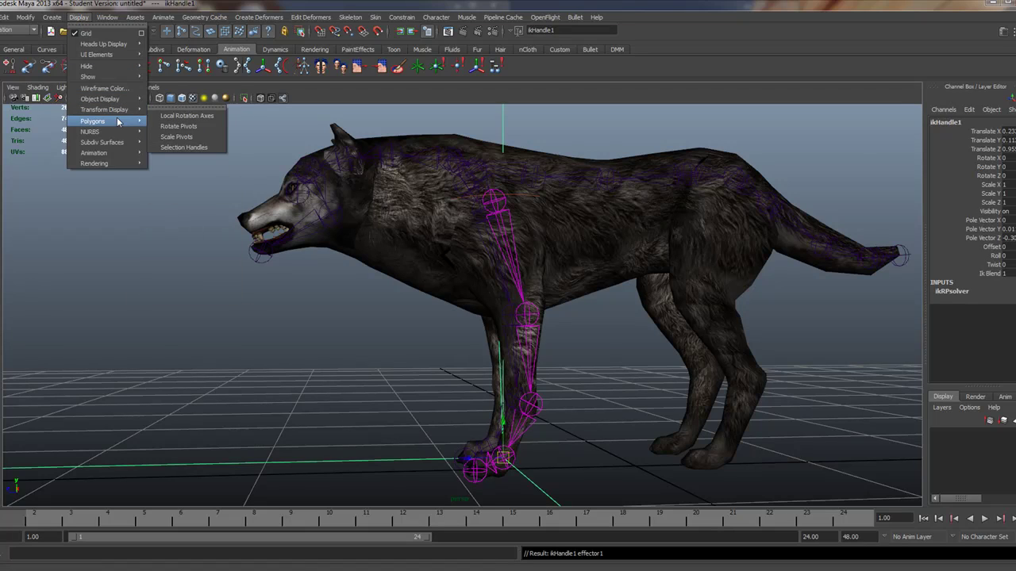
mouse_move(128, 142)
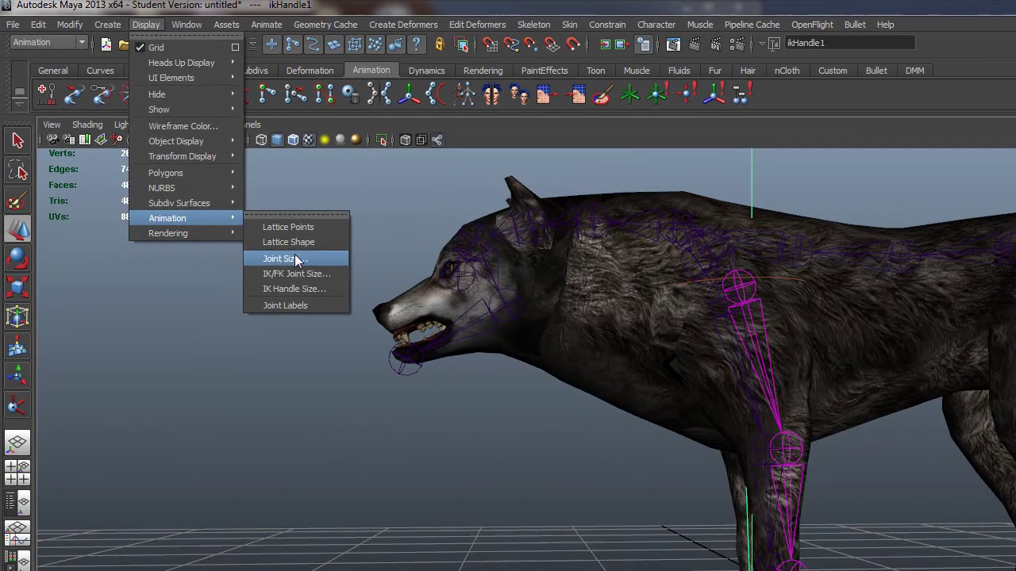
click(313, 289)
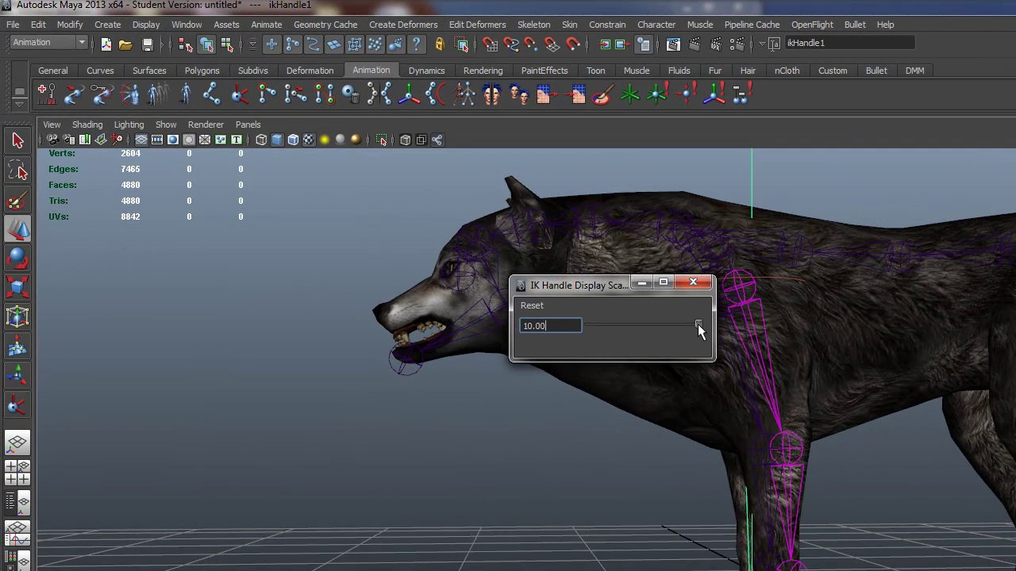
drag(610, 332, 591, 330)
click(694, 281)
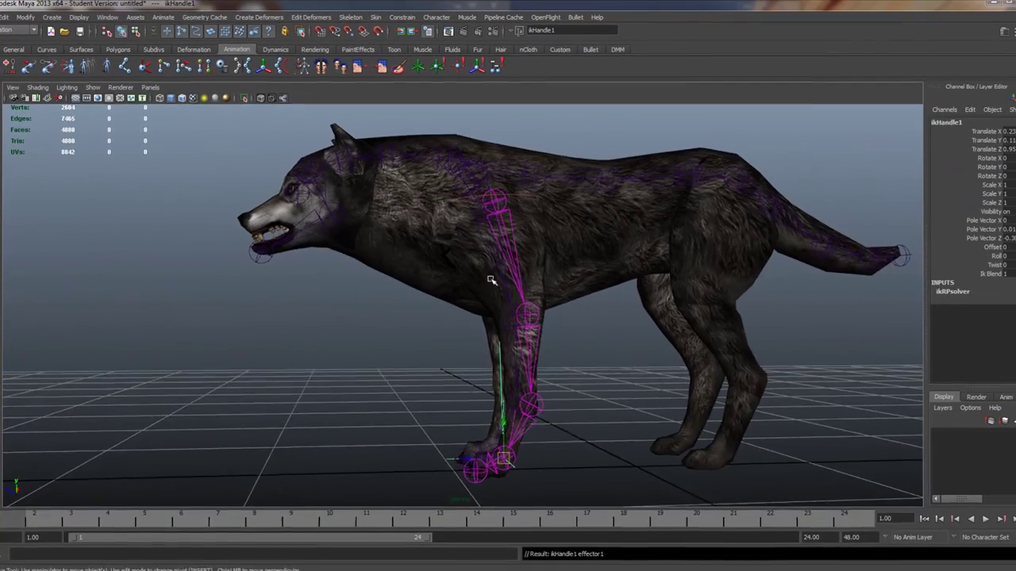
- Raise the front-leg IK handle to bend the leg, and examine the bend from several angles
alt+drag(746, 398, 788, 465)
alt+middle_drag(788, 465, 780, 389)
alt+middle_drag(522, 272, 516, 259)
alt+right_drag(516, 260, 504, 324)
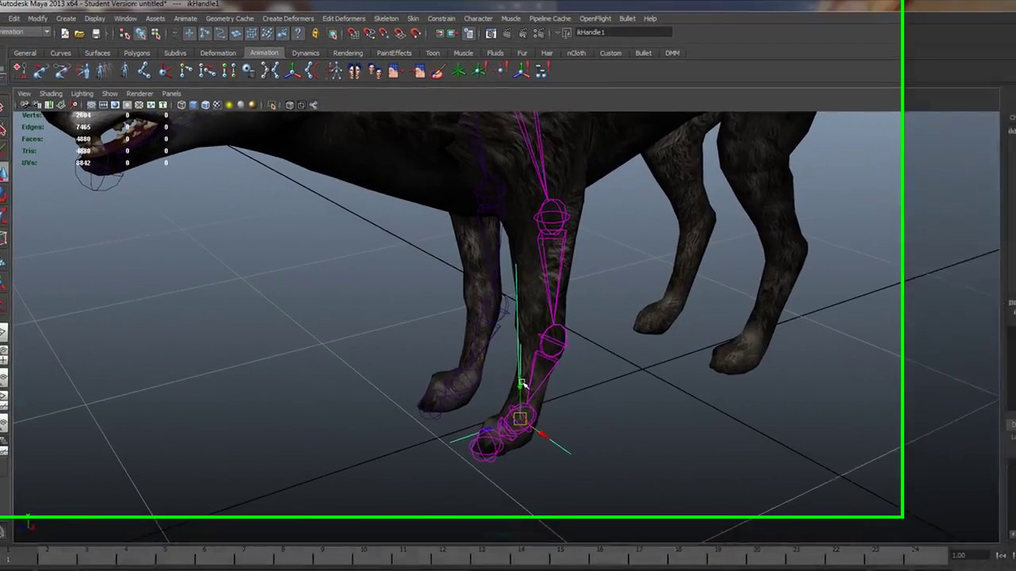
drag(476, 341, 476, 299)
drag(594, 358, 594, 299)
alt+drag(707, 337, 594, 297)
alt+right_drag(594, 297, 672, 328)
alt+middle_drag(707, 343, 555, 379)
alt+drag(706, 342, 717, 388)
alt+right_drag(661, 386, 547, 339)
alt+drag(547, 339, 435, 350)
alt+right_drag(435, 350, 626, 316)
- Try rotating the elbow joint of the bent front leg, and undo back to the leg's standing pose
click(616, 286)
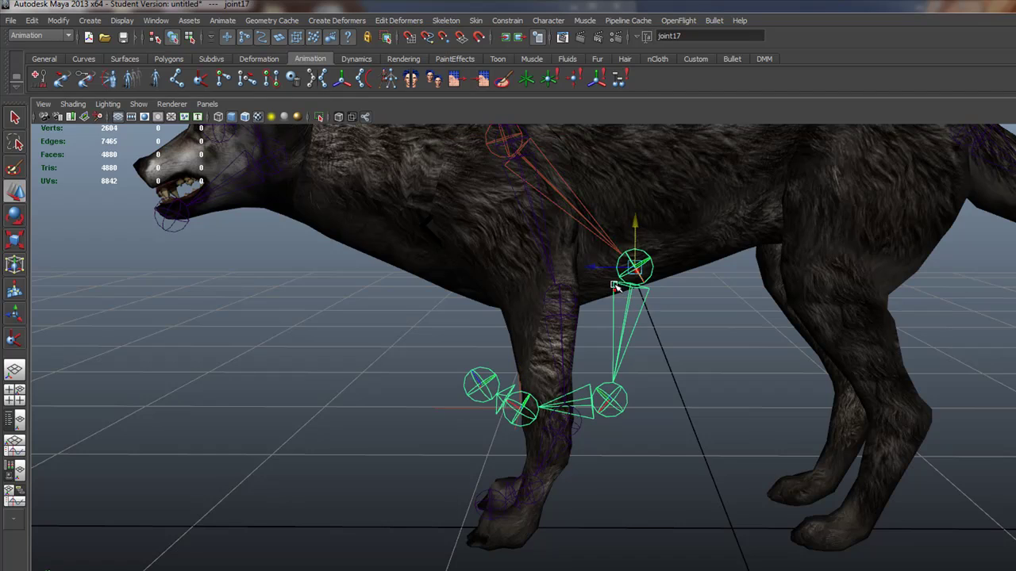
click(14, 215)
drag(576, 262, 562, 314)
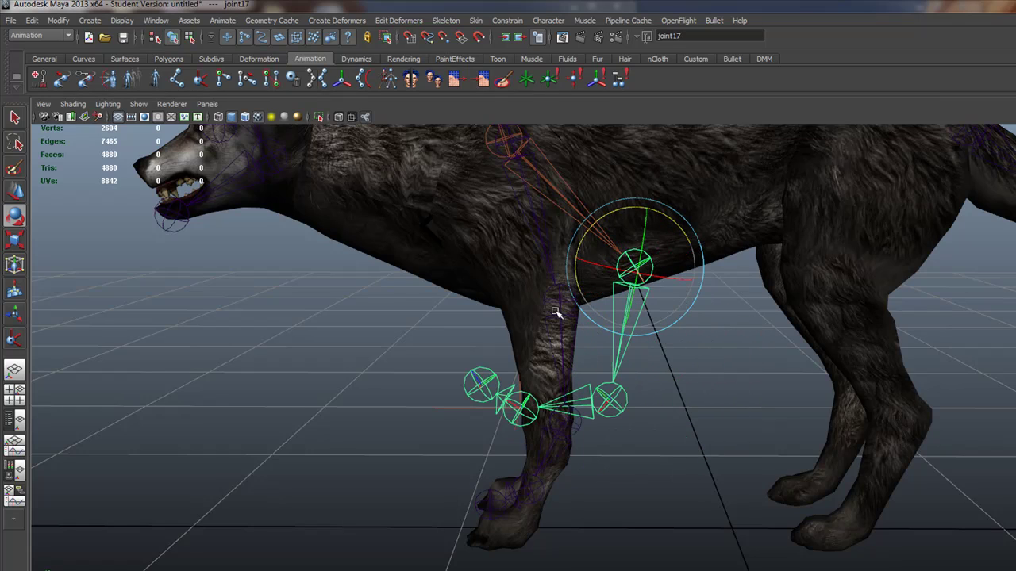
key(ctrl+z)
alt+drag(554, 312, 457, 282)
- Test the leg's bending by moving the IK handle up and back down to the paw, and undo the last move
click(16, 193)
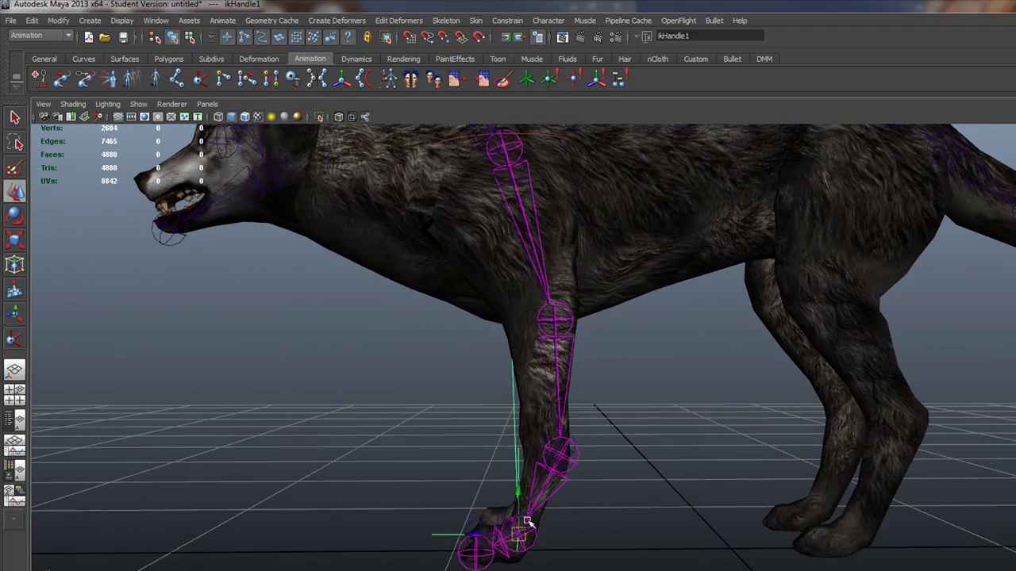
drag(517, 531, 603, 392)
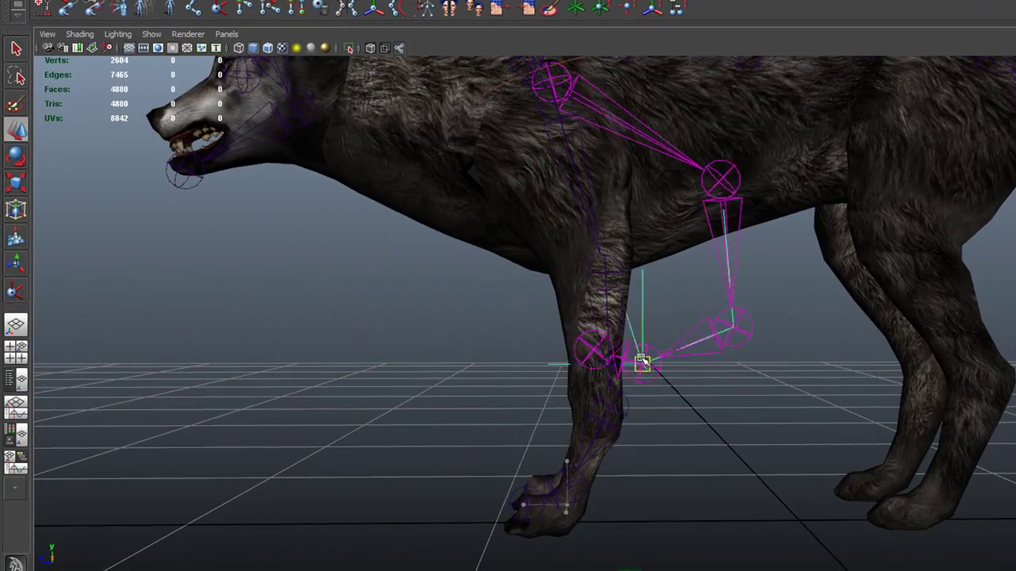
drag(642, 362, 528, 500)
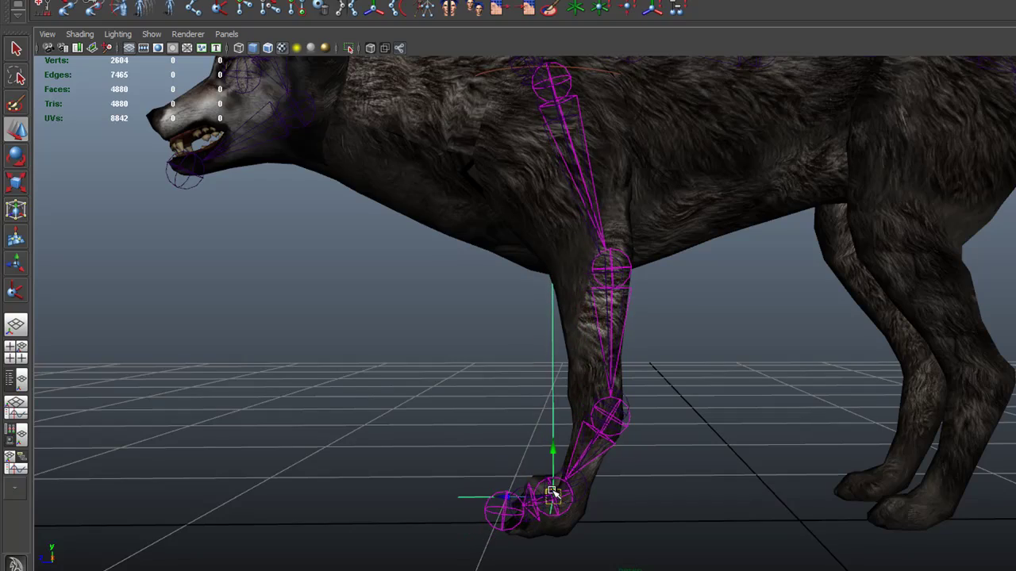
alt+drag(620, 409, 711, 395)
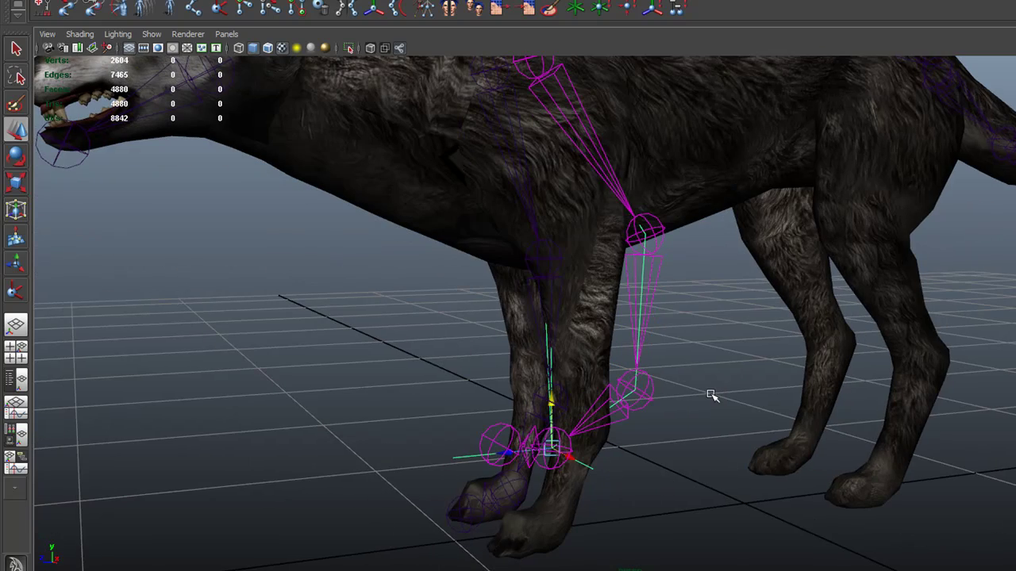
key(ctrl+z)
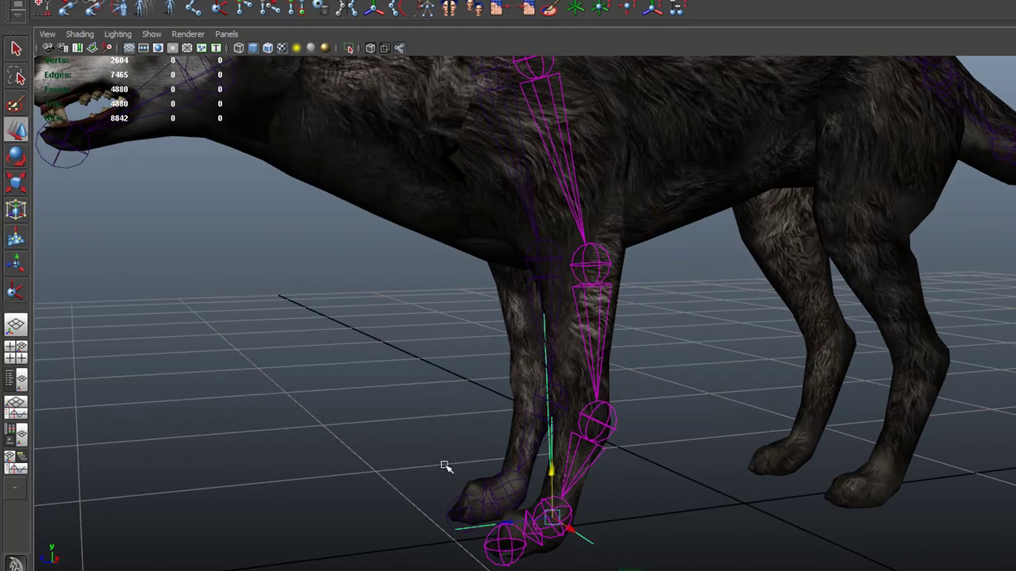
- Select the paw joint at the lower end of the front leg and examine it from several angles
alt+middle_drag(397, 428, 403, 293)
alt+right_drag(403, 293, 658, 463)
click(454, 519)
alt+drag(530, 516, 570, 523)
alt+right_drag(570, 523, 323, 305)
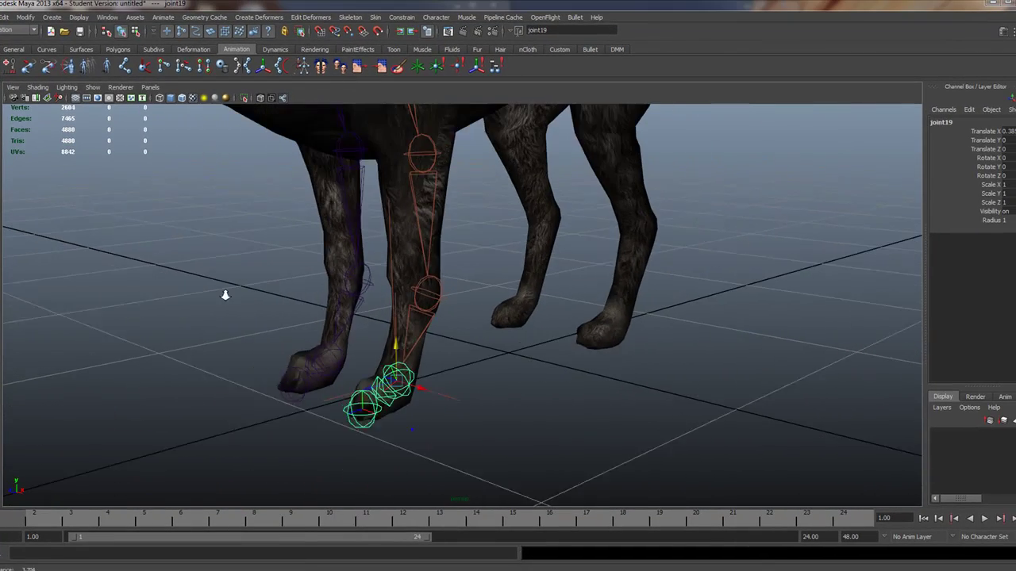
alt+right_drag(225, 295, 187, 287)
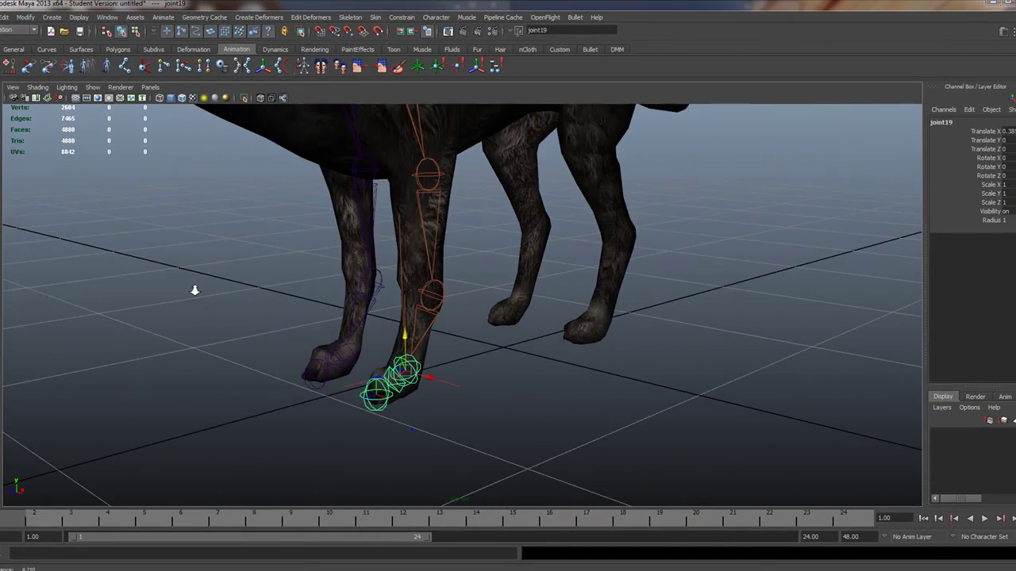
alt+drag(462, 338, 515, 399)
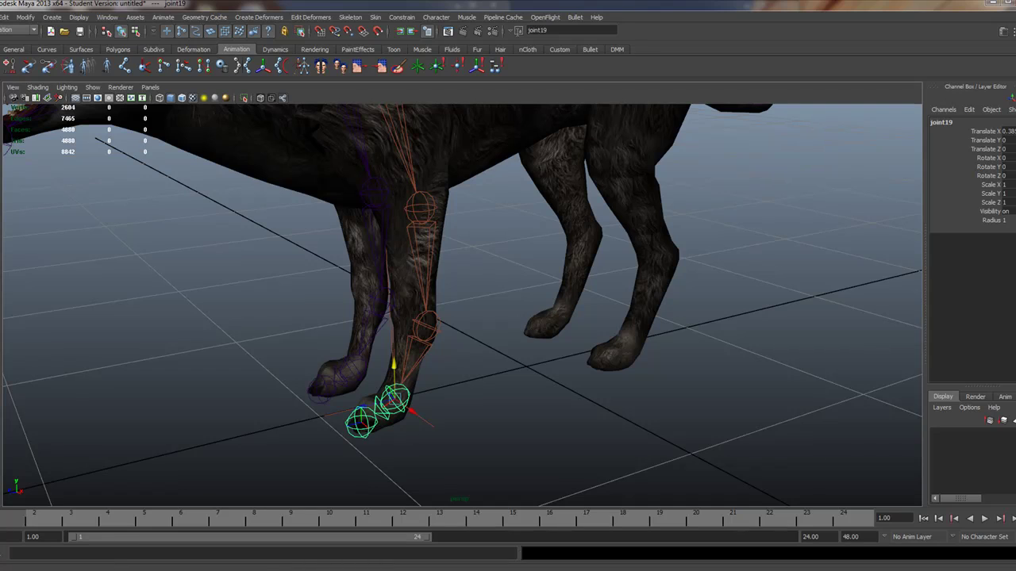
- Look over the IK/FK Keys options, including Enable IK Solver and Connect to IK/FK, without applying any
click(164, 17)
mouse_move(177, 86)
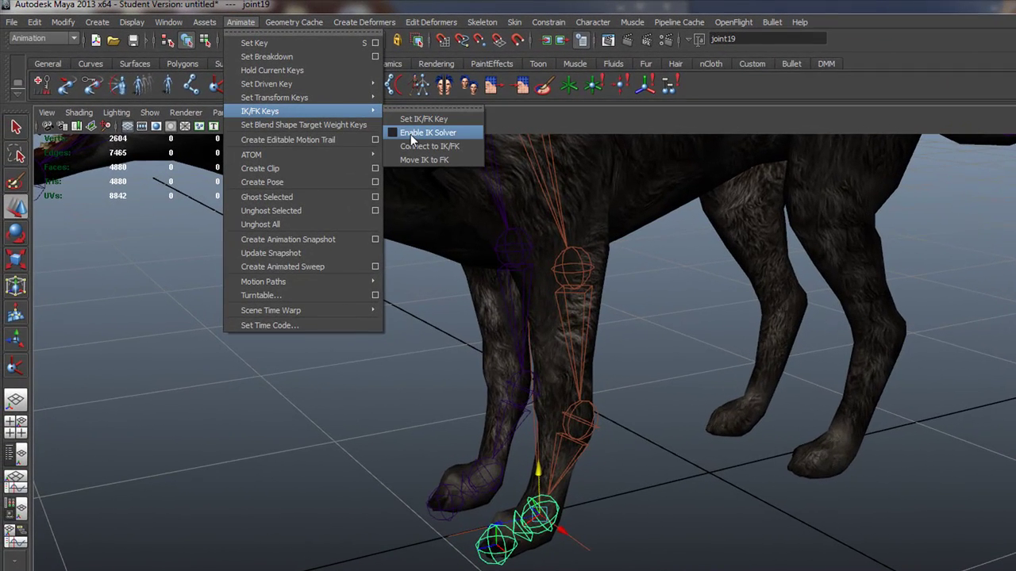
click(601, 116)
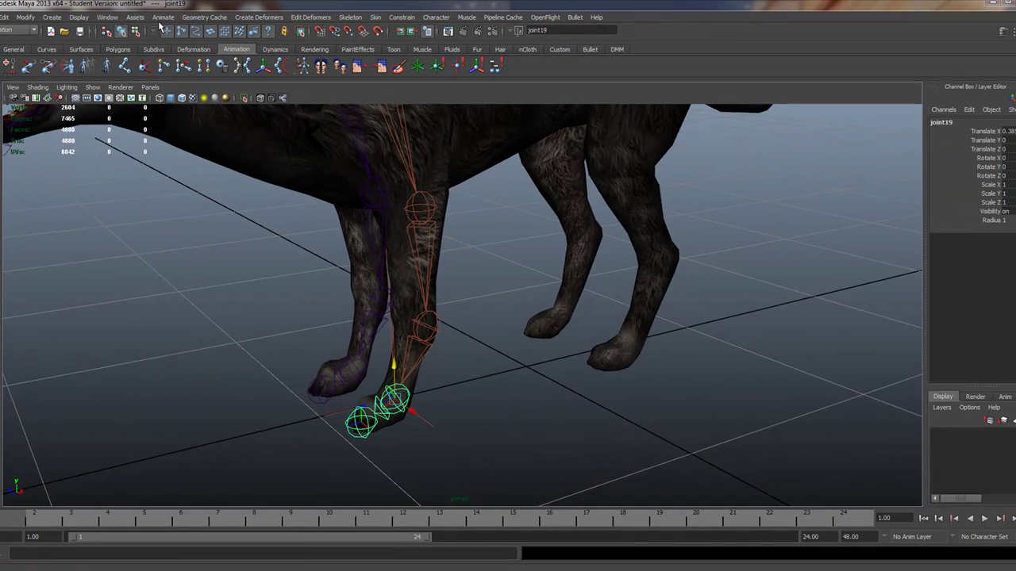
click(163, 17)
mouse_move(197, 87)
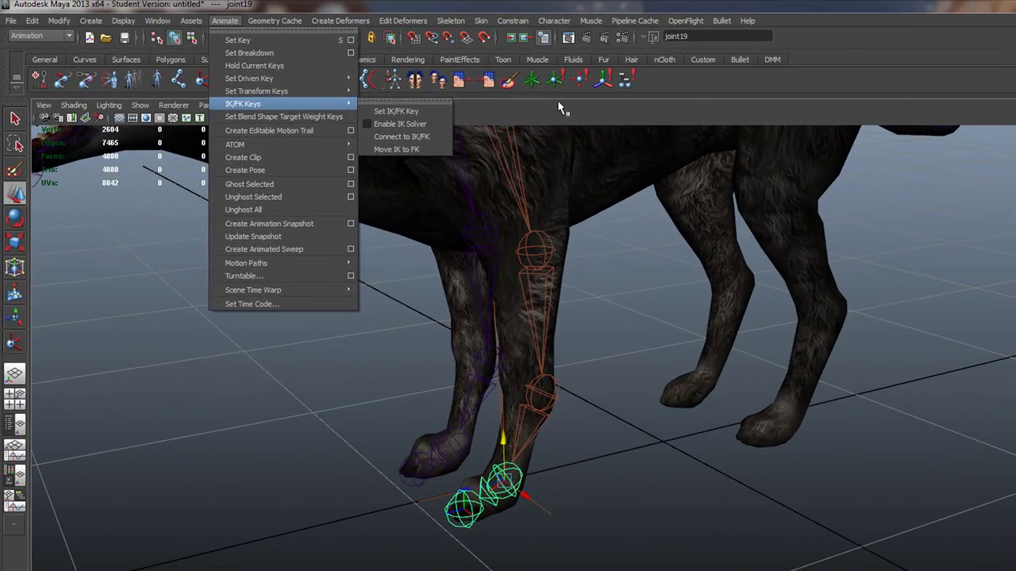
click(547, 108)
- Select the root joint near the hips and examine the whole skeleton hierarchy inside the wolf
alt+right_drag(771, 331, 558, 266)
alt+middle_drag(562, 268, 565, 351)
alt+drag(587, 362, 709, 325)
alt+drag(533, 352, 612, 355)
alt+drag(548, 333, 580, 338)
click(828, 215)
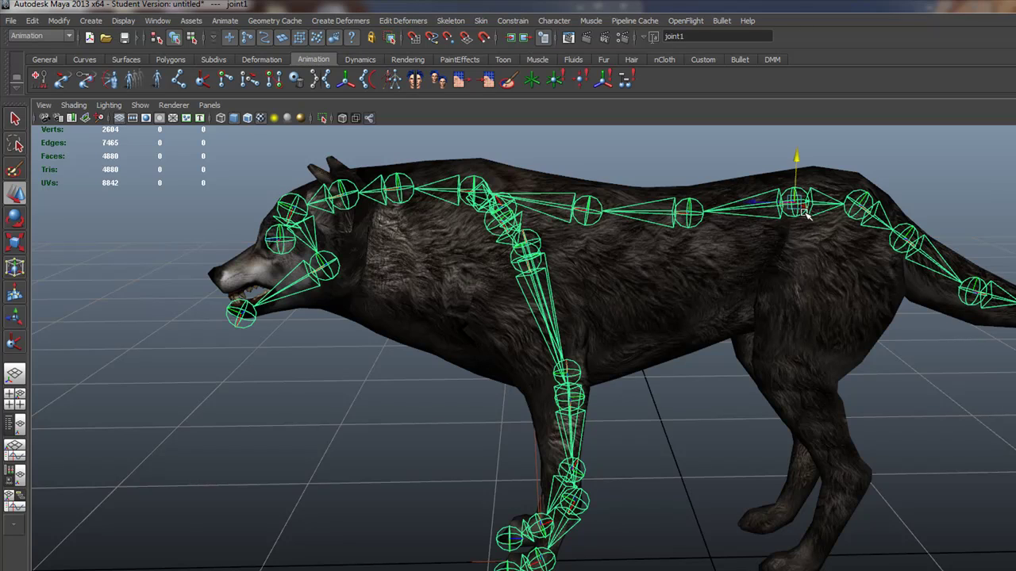
alt+drag(879, 255, 815, 273)
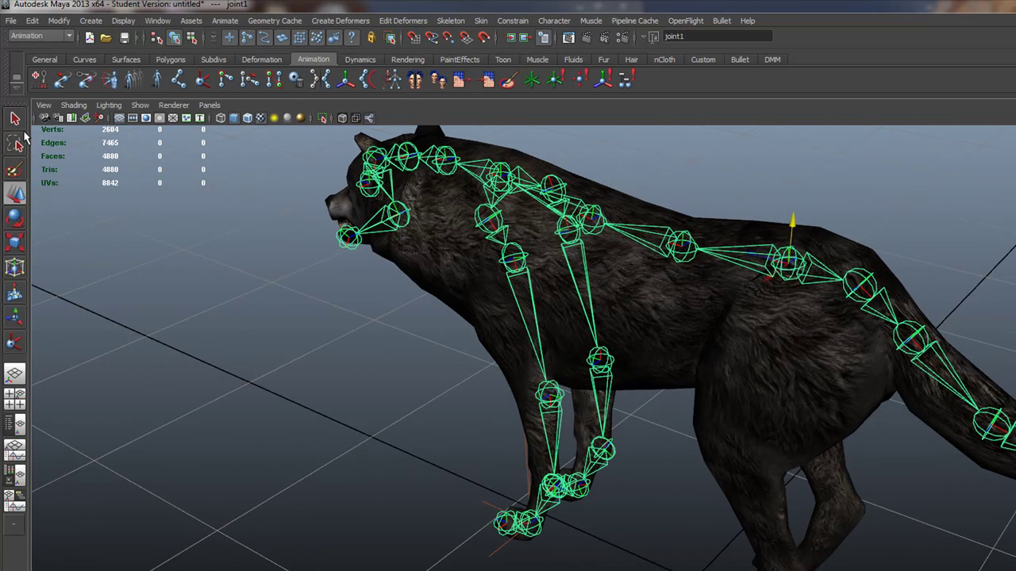
- Start a hind-leg joint chain in the side view by placing a hip joint and a knee joint
click(178, 78)
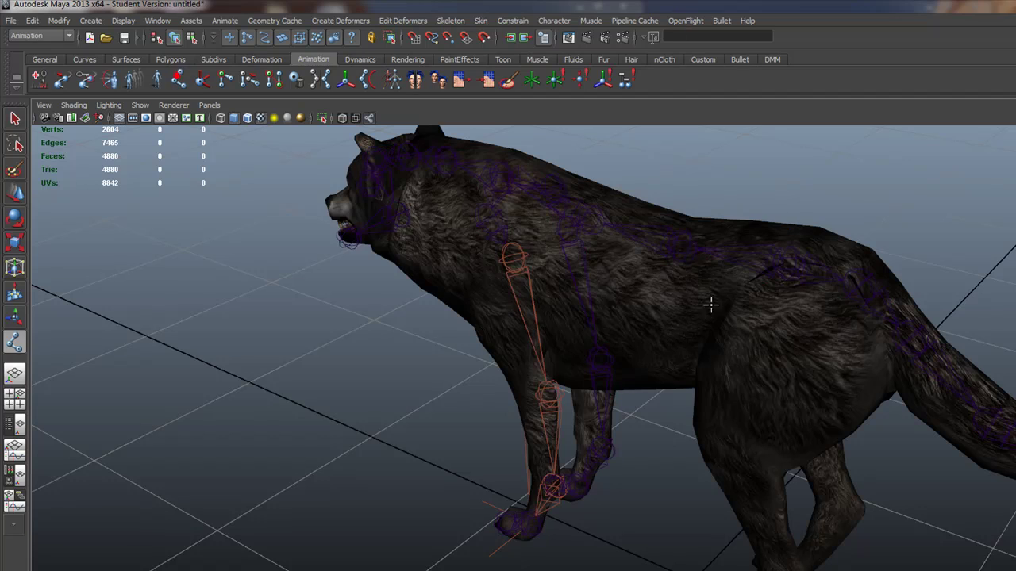
alt+drag(713, 329, 805, 334)
alt+middle_drag(805, 262, 665, 250)
scroll(664, 250, up, 2)
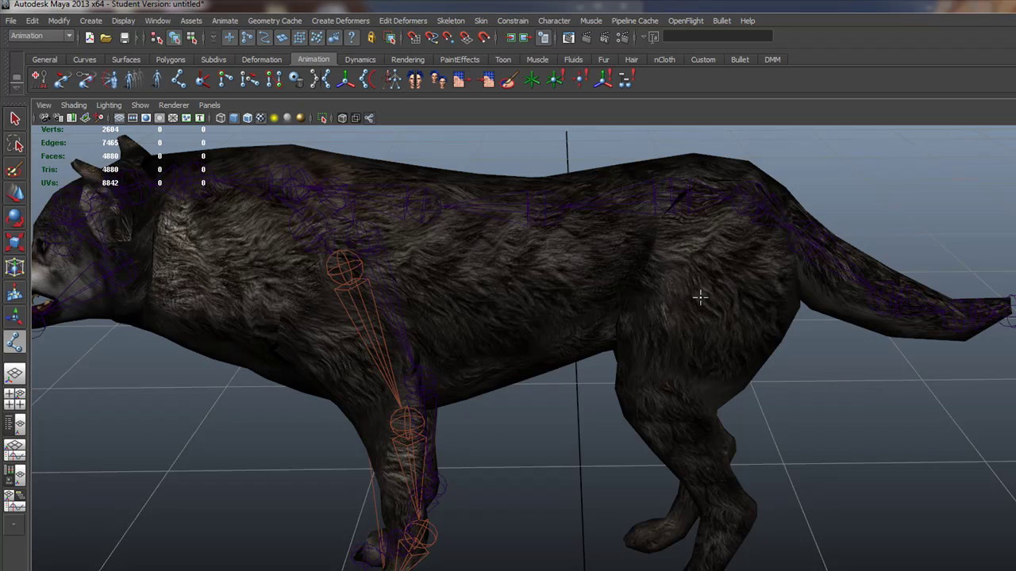
alt+drag(761, 300, 808, 290)
alt+middle_drag(808, 290, 690, 303)
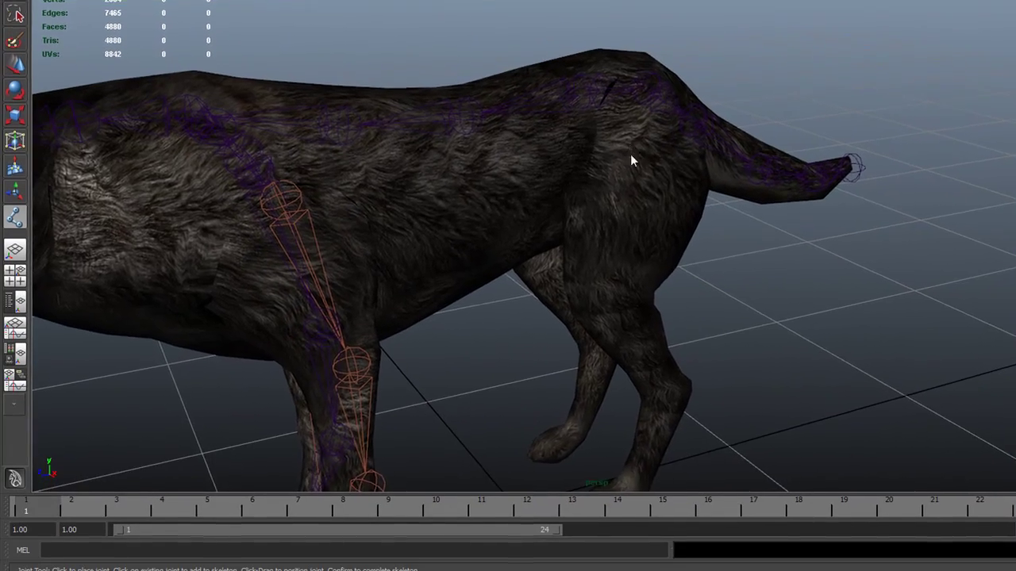
key(space)
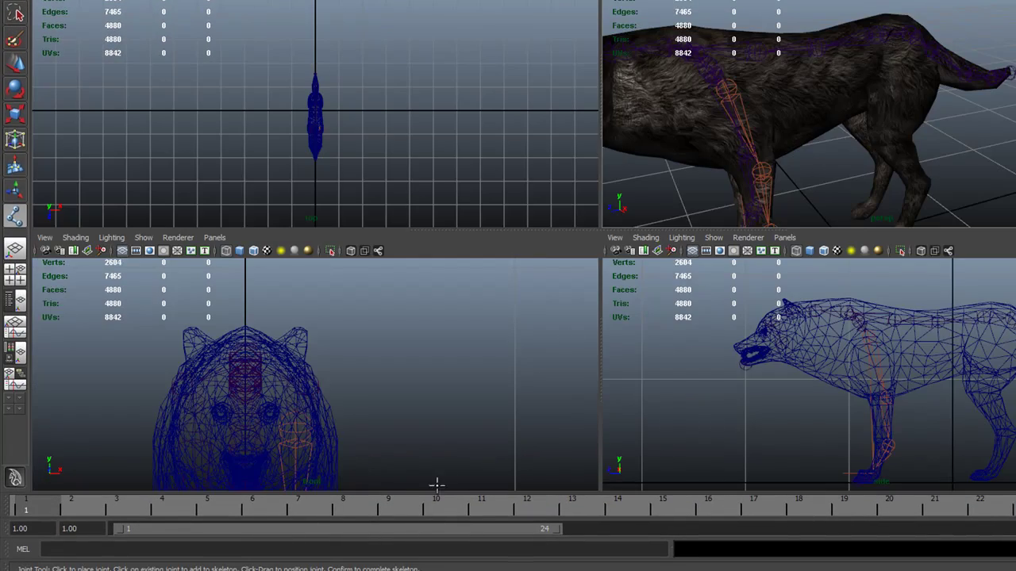
key(space)
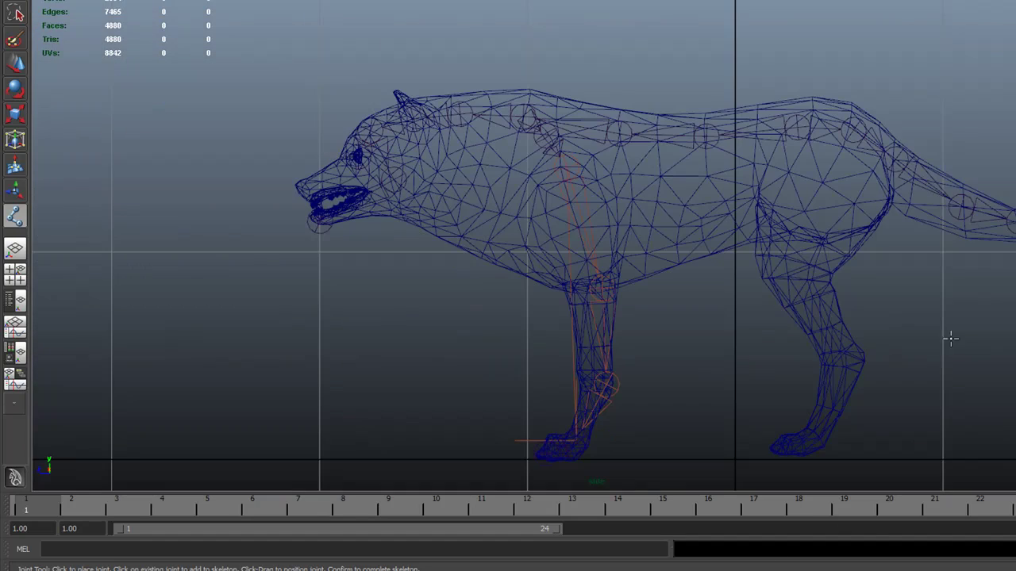
click(832, 155)
click(773, 260)
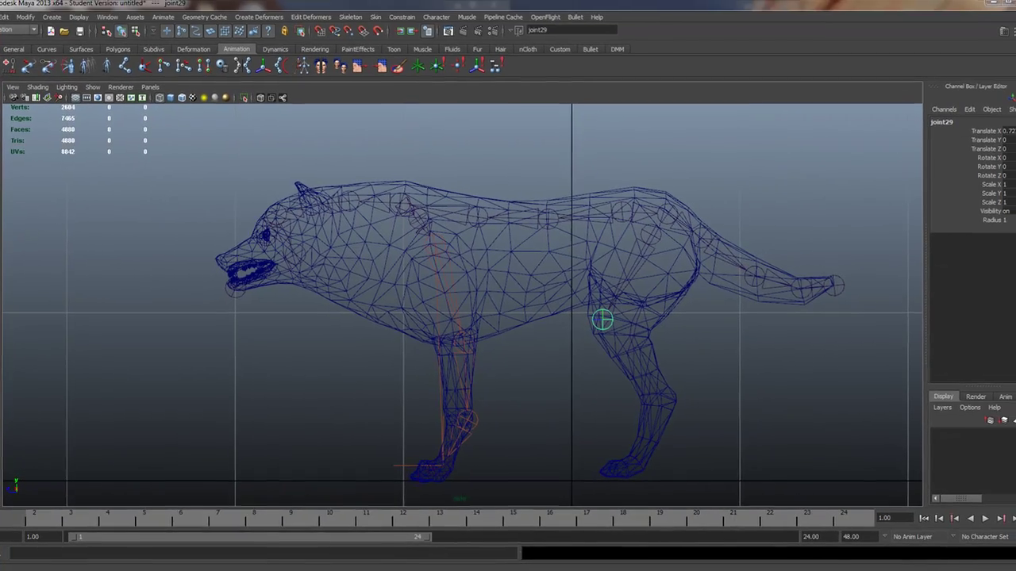
- Switch to the Firefox dog leg image search, study the hindleg bone diagram, and return to Maya
mouse_move(267, 570)
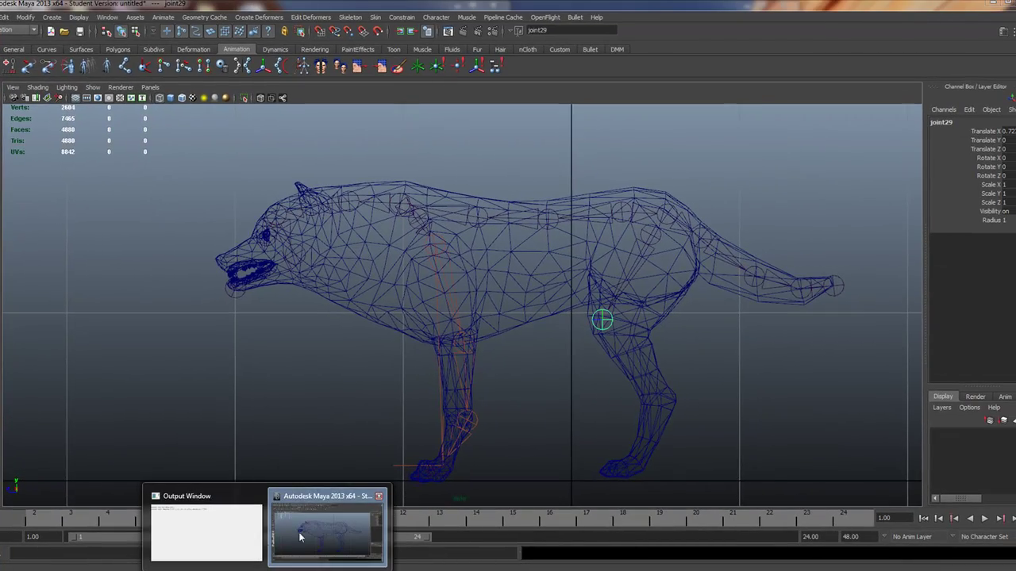
click(207, 569)
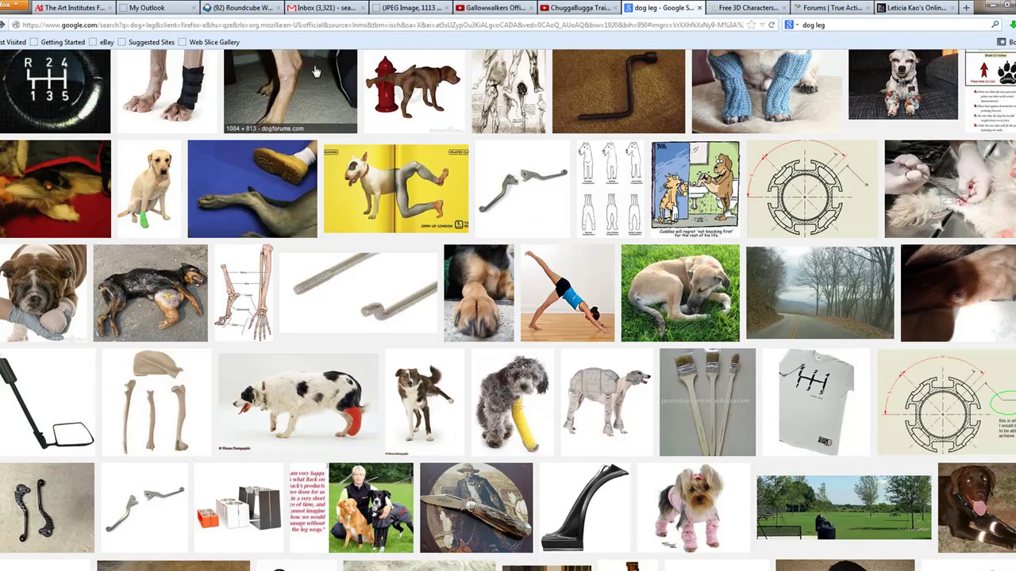
scroll(296, 248, up, 15)
scroll(296, 248, down, 3)
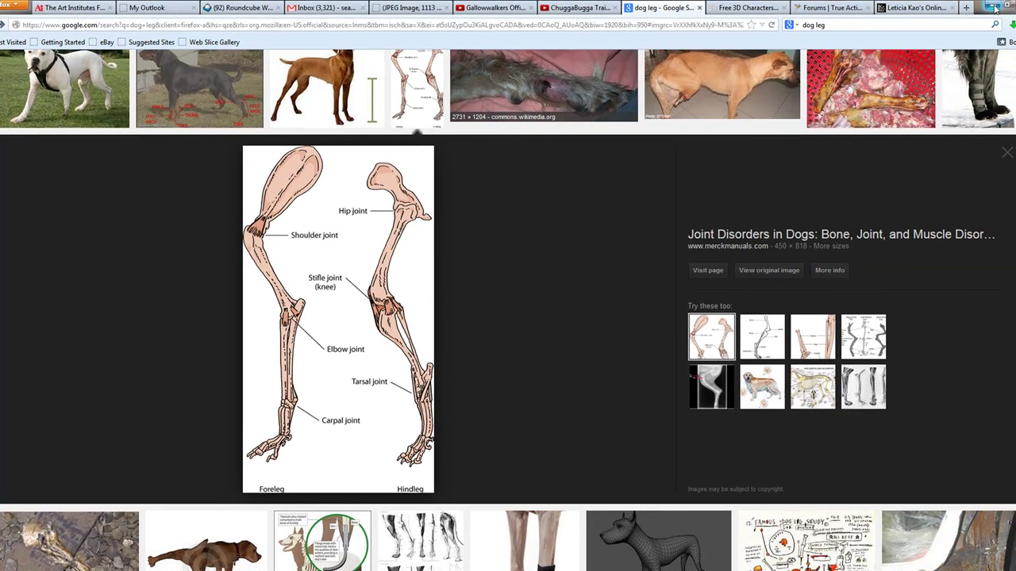
click(994, 8)
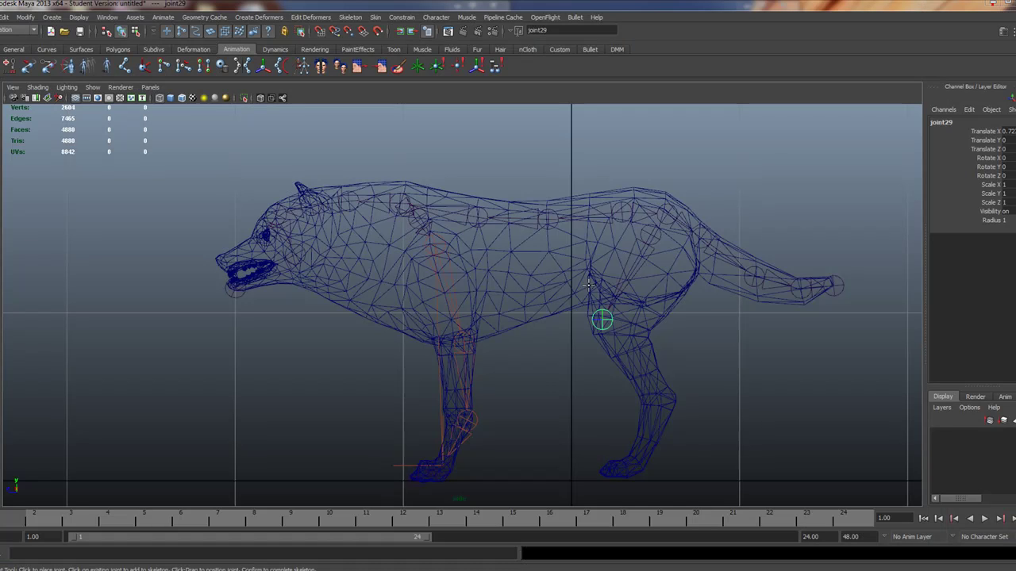
- Finish the hind-leg chain by placing joints at the ankle, the paw and the toe
click(664, 400)
click(637, 463)
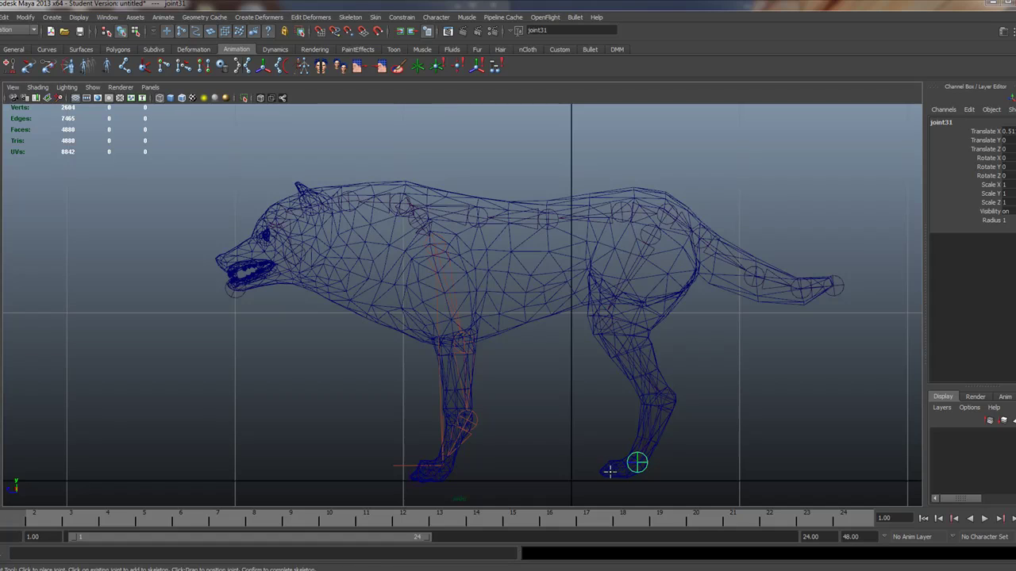
click(606, 473)
key(Return)
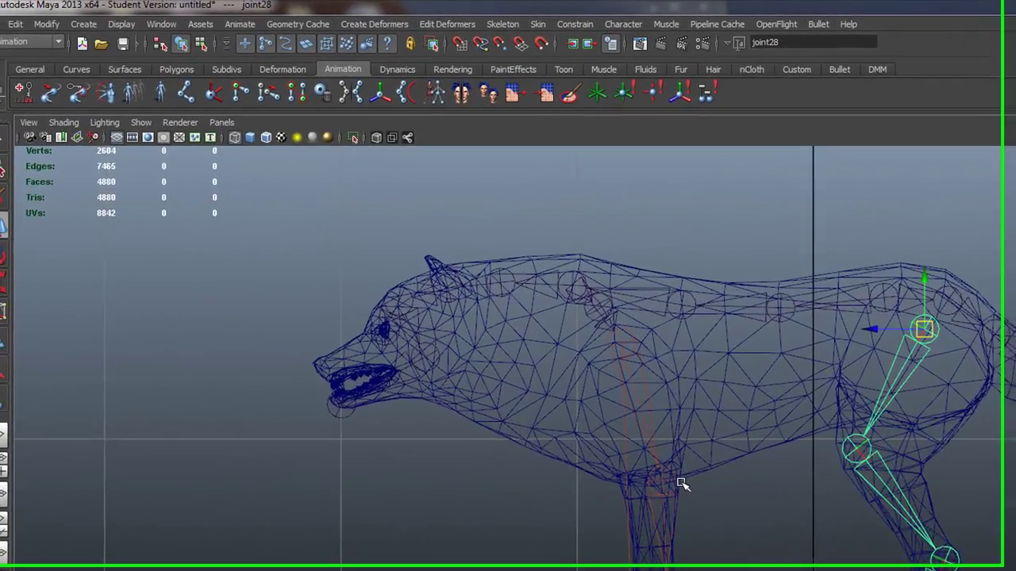
- Move the hind-leg chain sideways in the perspective view so it sits inside the hind leg
key(space)
key(space)
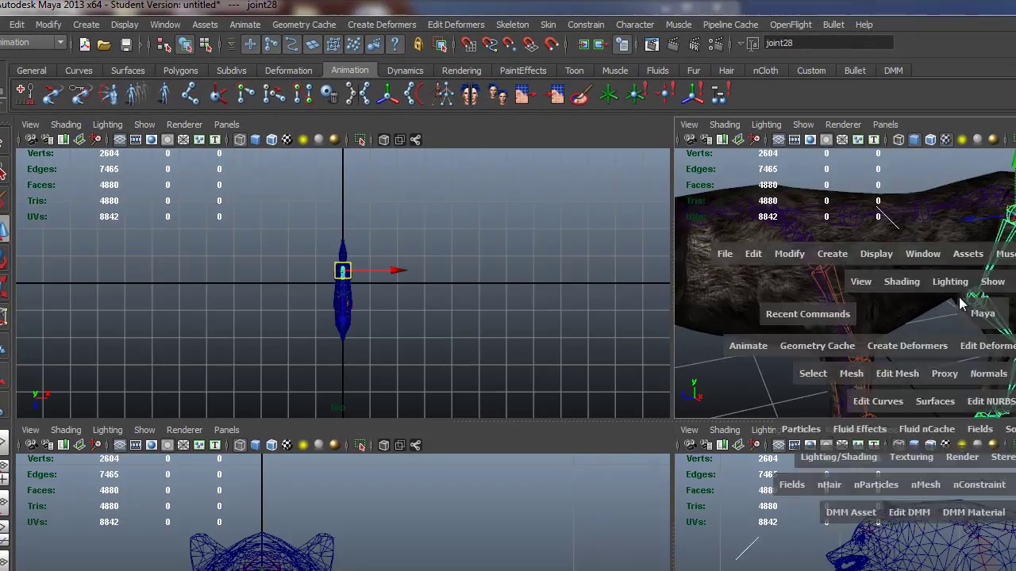
key(space)
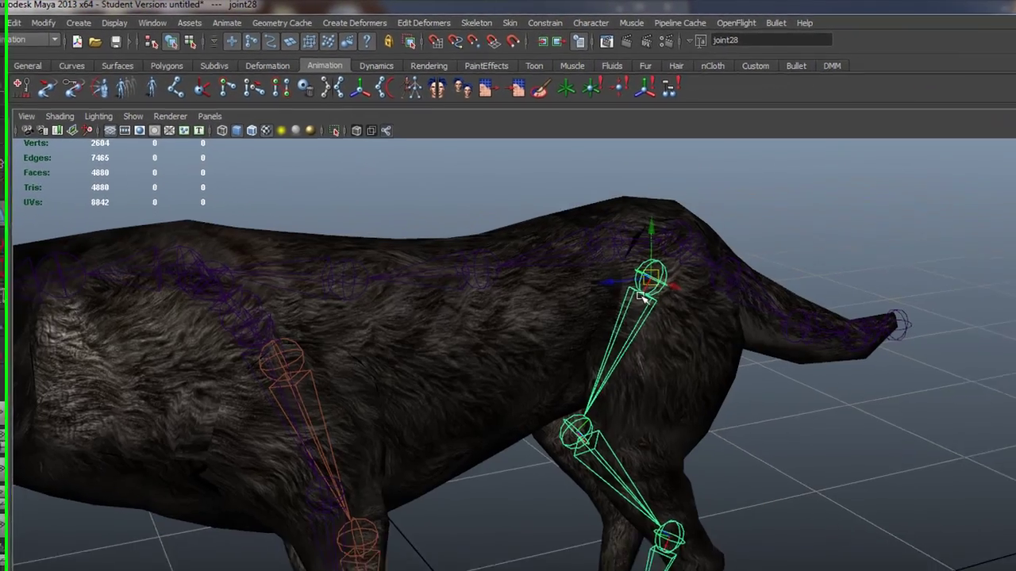
alt+drag(692, 317, 712, 310)
alt+drag(489, 217, 421, 192)
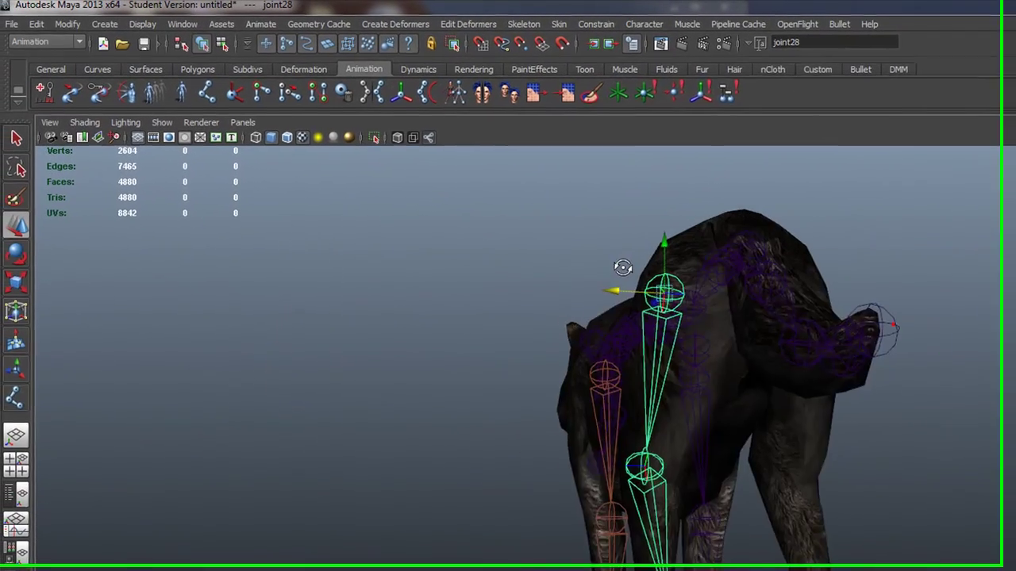
alt+drag(623, 268, 653, 300)
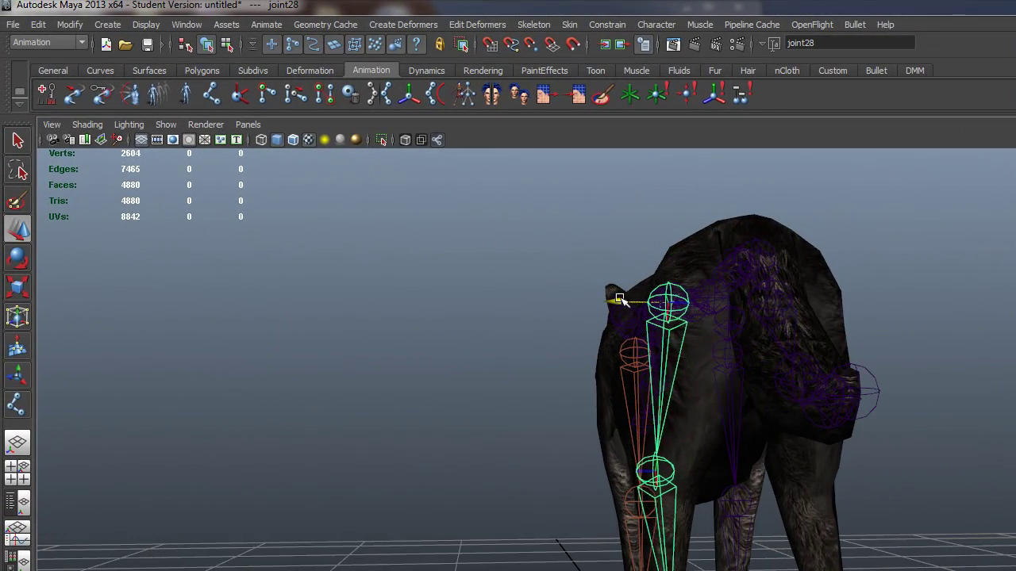
alt+drag(599, 297, 759, 339)
alt+right_drag(760, 339, 688, 327)
alt+middle_drag(654, 347, 717, 293)
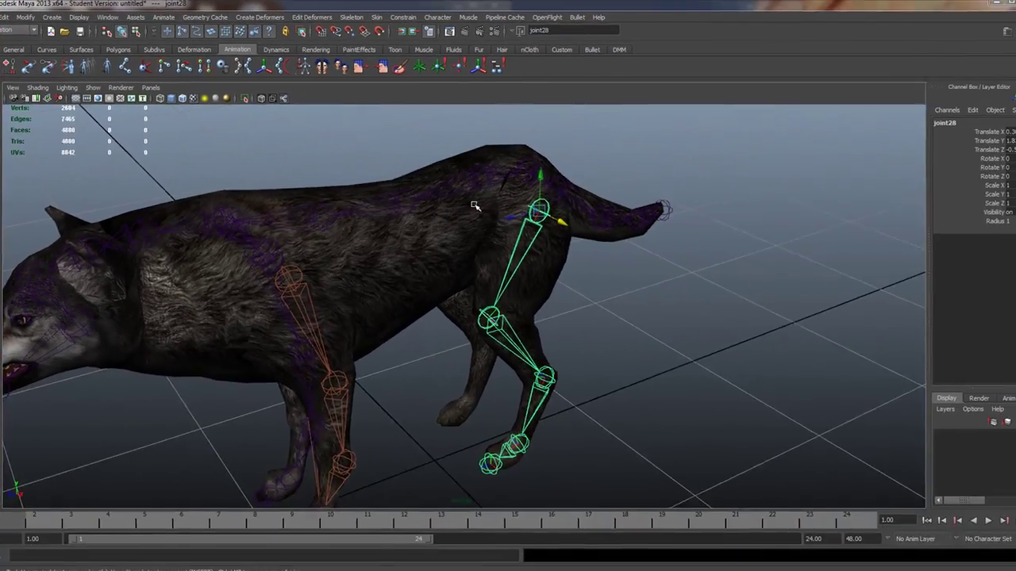
key(space)
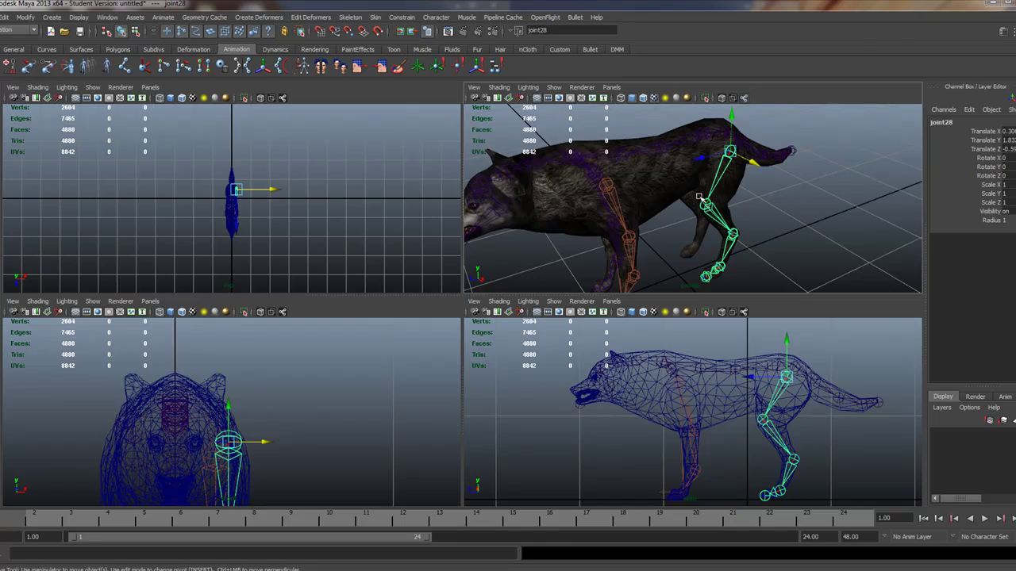
key(space)
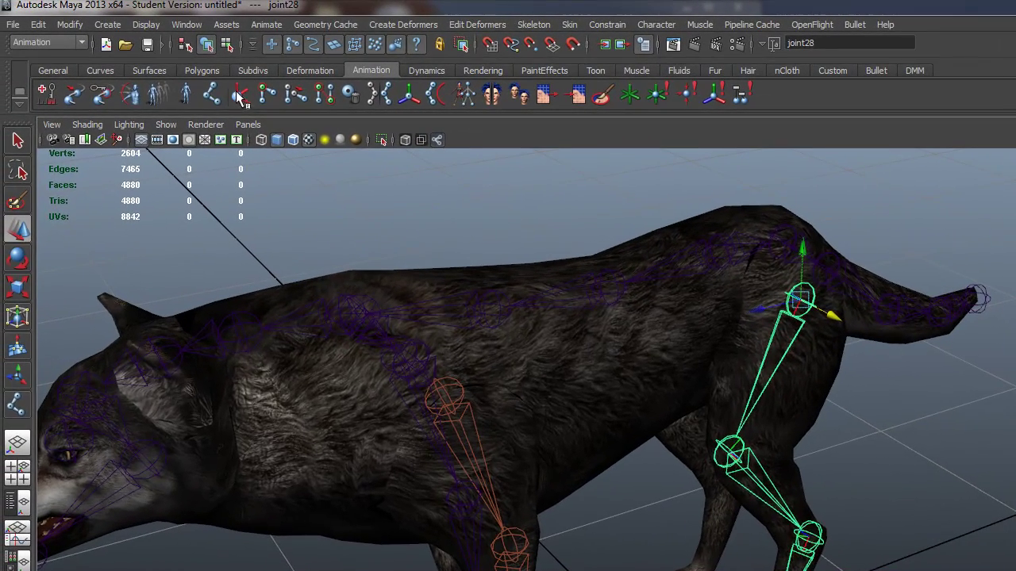
- Create an IK handle on the hind leg from the hip joint to the paw joint
click(238, 94)
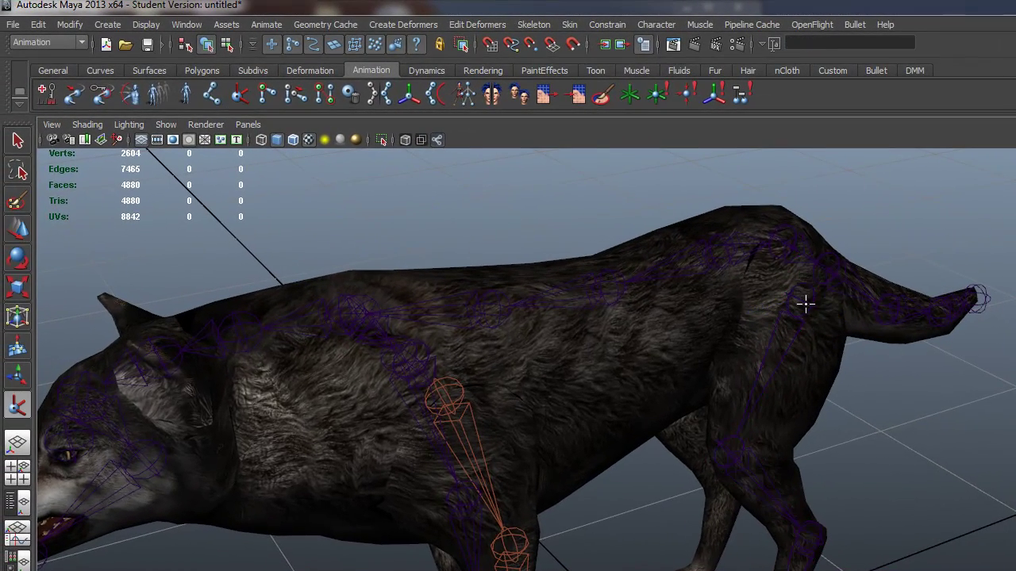
click(805, 302)
alt+drag(808, 305, 844, 415)
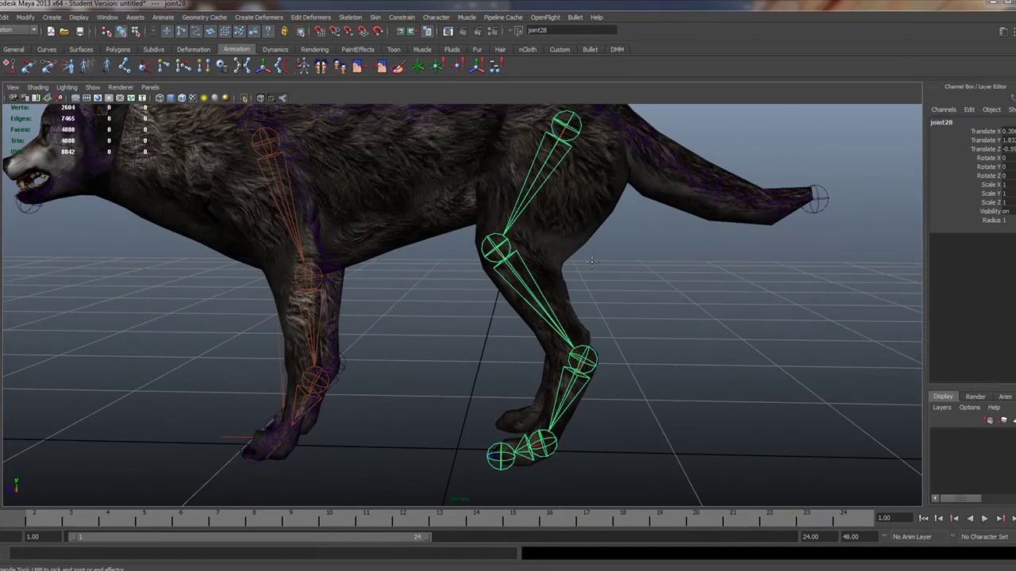
click(550, 443)
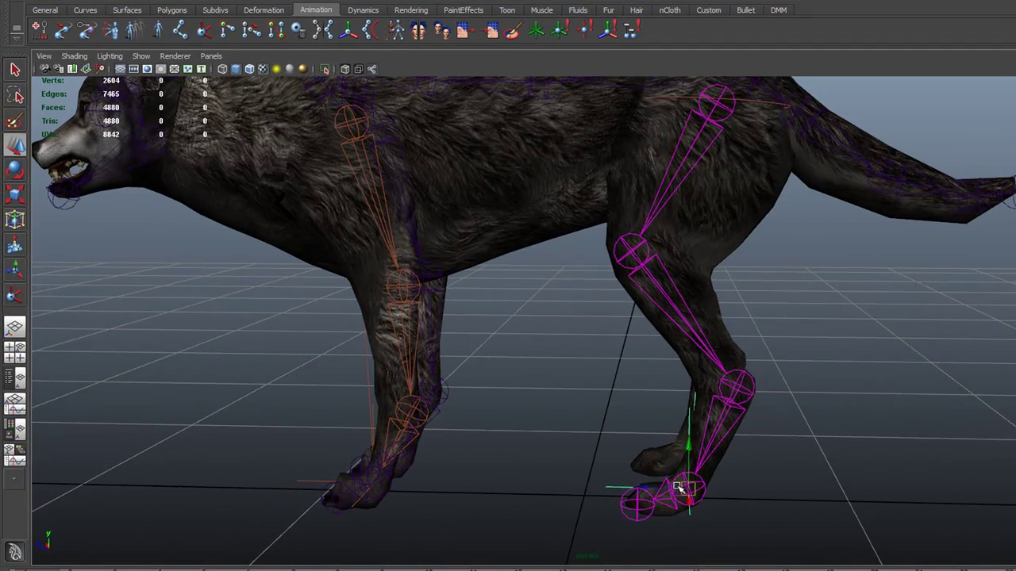
- Test the hind leg's bending by raising its IK handle and moving it back down to the paw
drag(544, 442, 533, 393)
drag(670, 426, 682, 463)
alt+drag(436, 374, 430, 343)
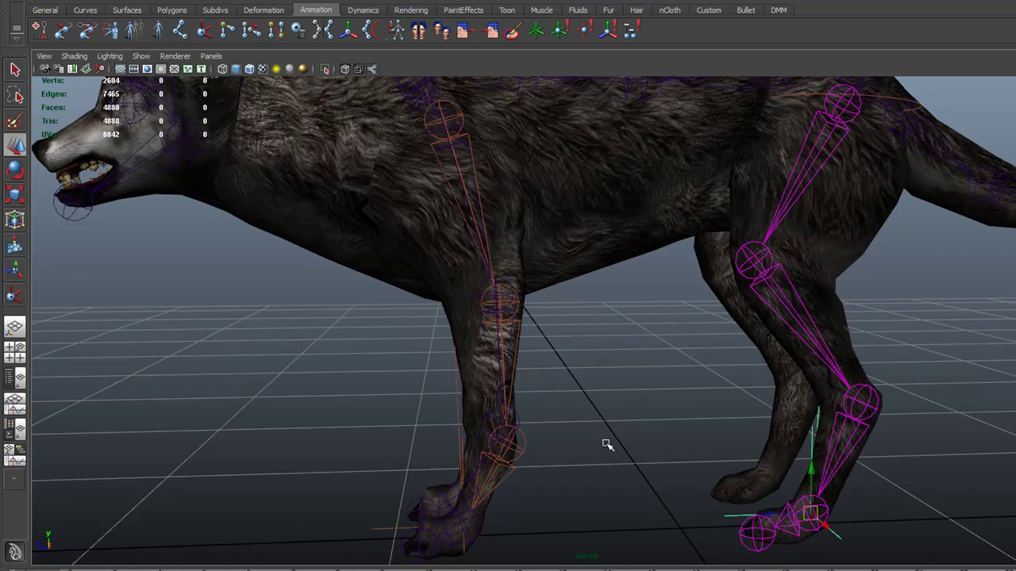
- Select the front-leg IK handle and undo the last change
alt+drag(606, 444, 585, 450)
alt+right_drag(617, 431, 516, 374)
alt+drag(516, 375, 696, 387)
click(488, 464)
key(ctrl+z)
- Examine the area between the hind leg's hip joint and the spine joints from several angles
alt+right_drag(799, 452, 851, 327)
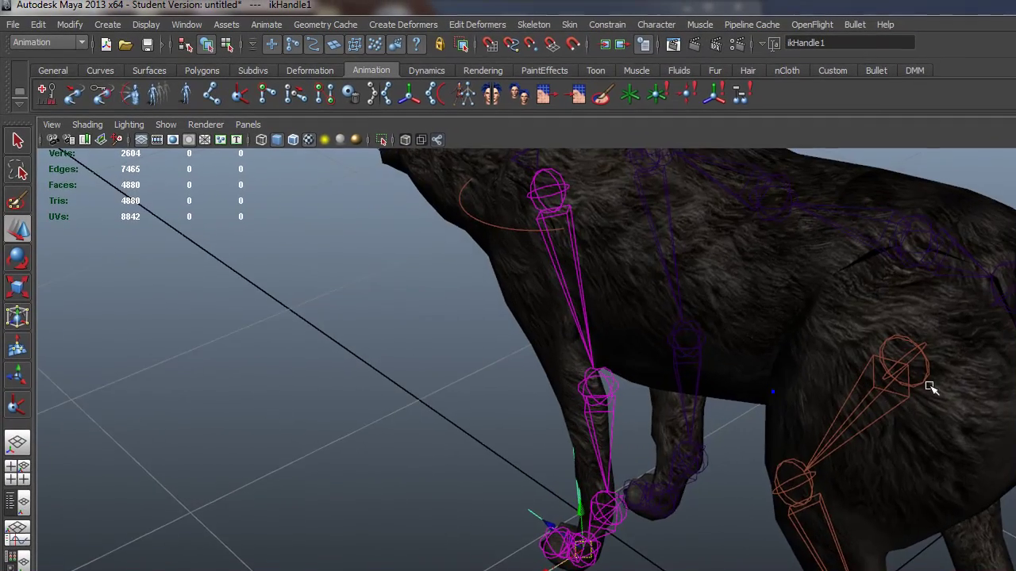
alt+middle_drag(763, 337, 712, 393)
alt+drag(712, 392, 901, 320)
alt+middle_drag(914, 276, 783, 450)
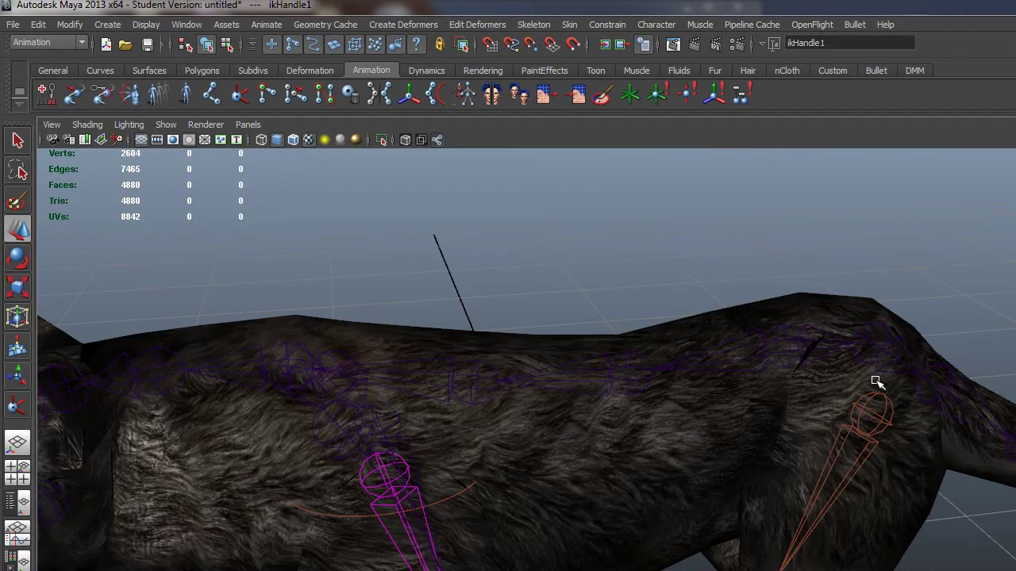
alt+drag(881, 390, 785, 413)
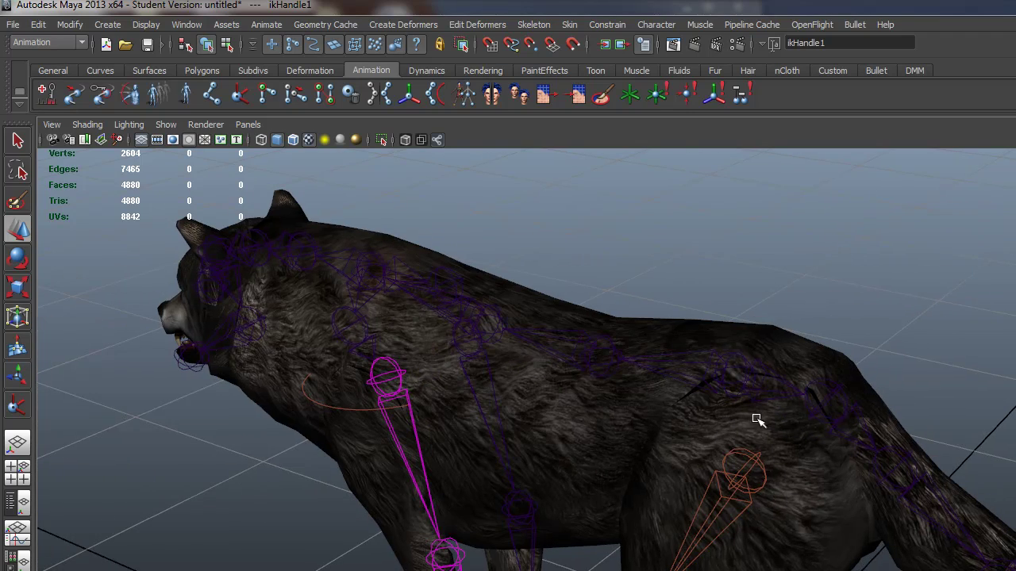
alt+drag(724, 431, 873, 425)
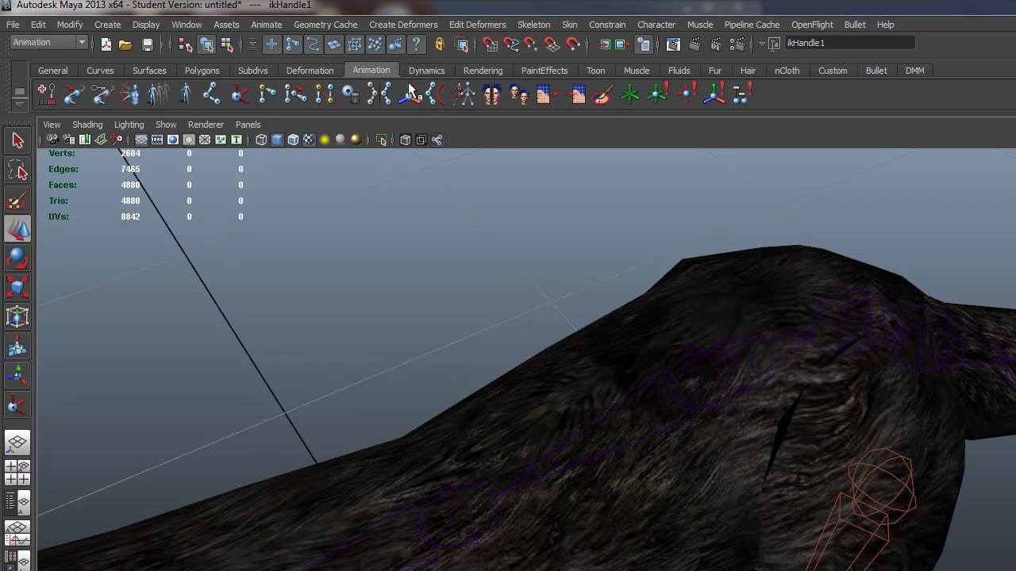
- Examine how the pelvis spine joint and the tail-base joint connect, compared with the unattached hind-leg hip joint
click(826, 334)
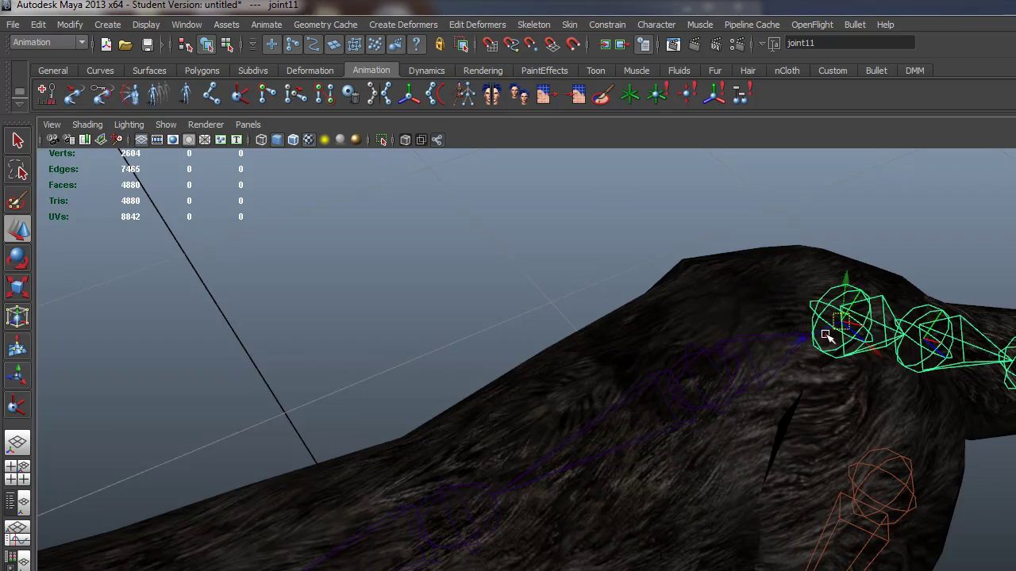
alt+drag(980, 522, 790, 480)
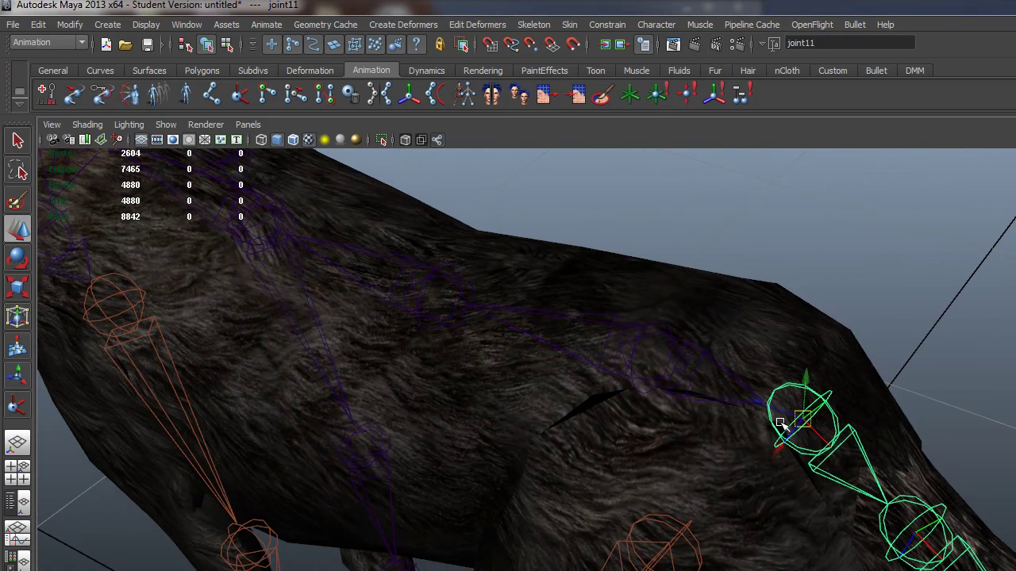
click(645, 385)
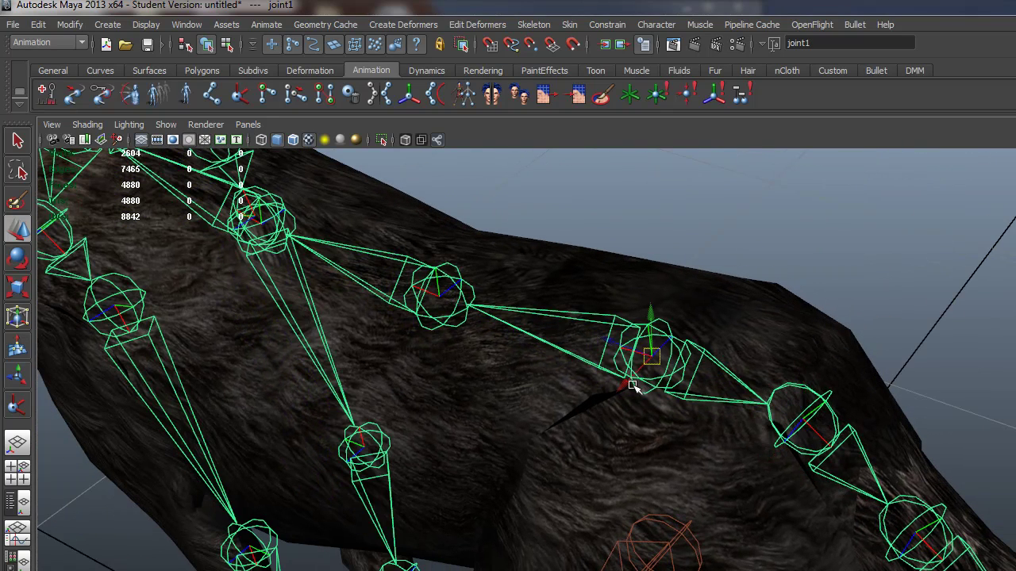
alt+drag(633, 385, 673, 418)
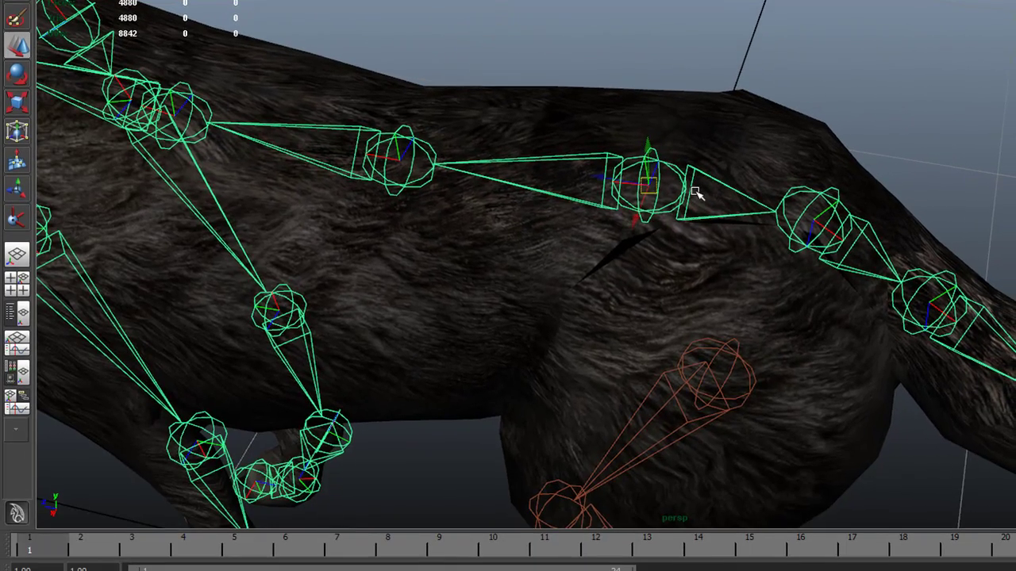
alt+drag(684, 339, 673, 553)
alt+right_drag(740, 454, 596, 369)
alt+middle_drag(728, 249, 614, 520)
alt+right_drag(611, 381, 666, 364)
alt+drag(665, 365, 793, 335)
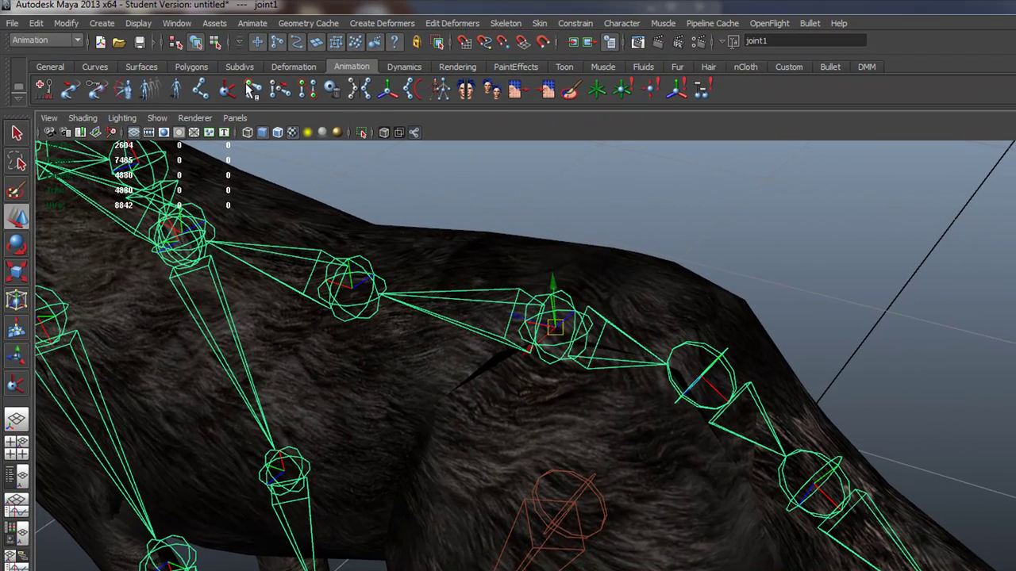
- Place a new single joint inside the wolf's rear thigh, near the hind-leg hip joint, in the side view
click(200, 88)
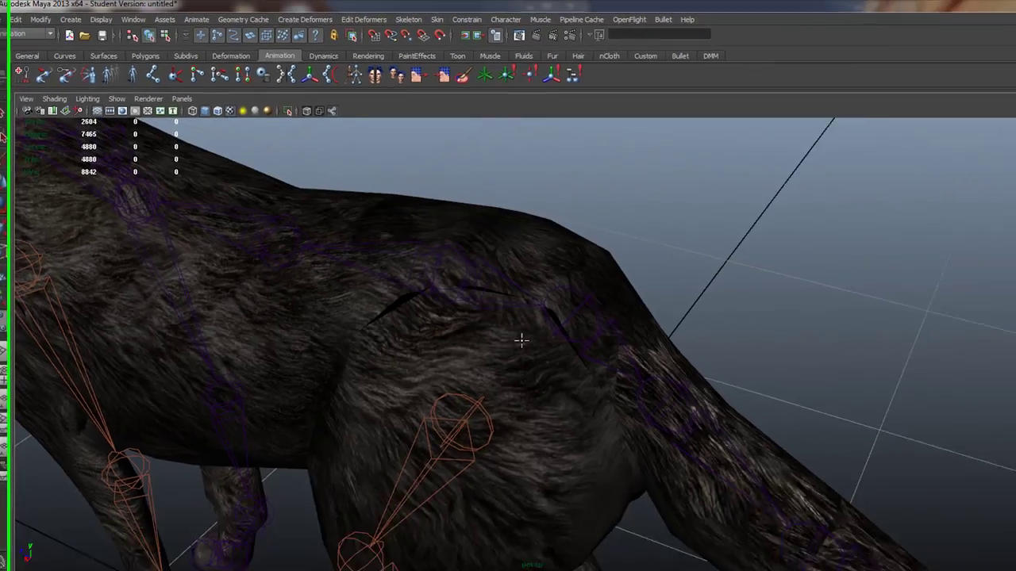
key(space)
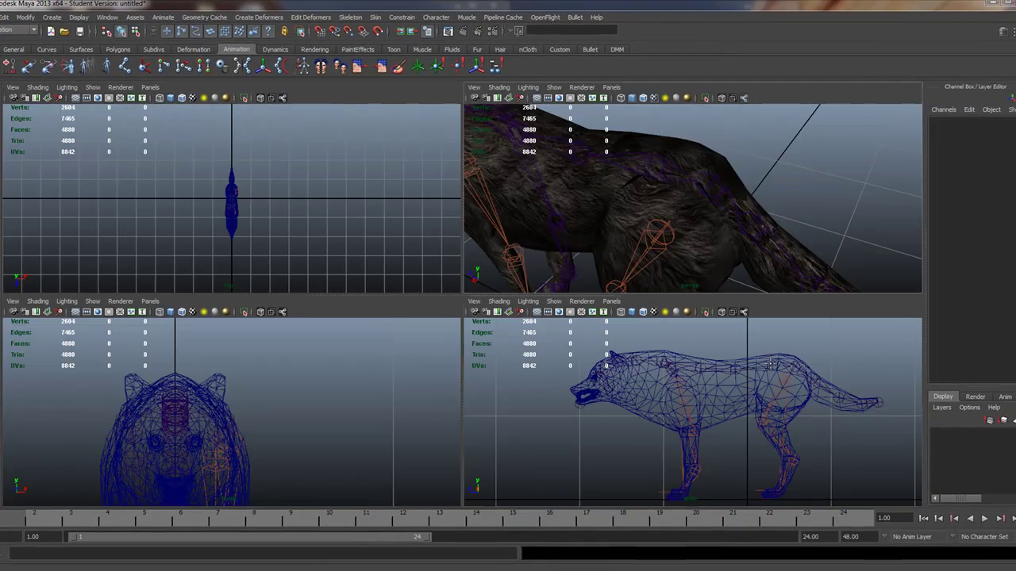
alt+middle_drag(772, 365, 650, 384)
key(space)
alt+right_drag(485, 341, 646, 346)
alt+middle_drag(408, 270, 517, 389)
alt+right_drag(472, 338, 570, 380)
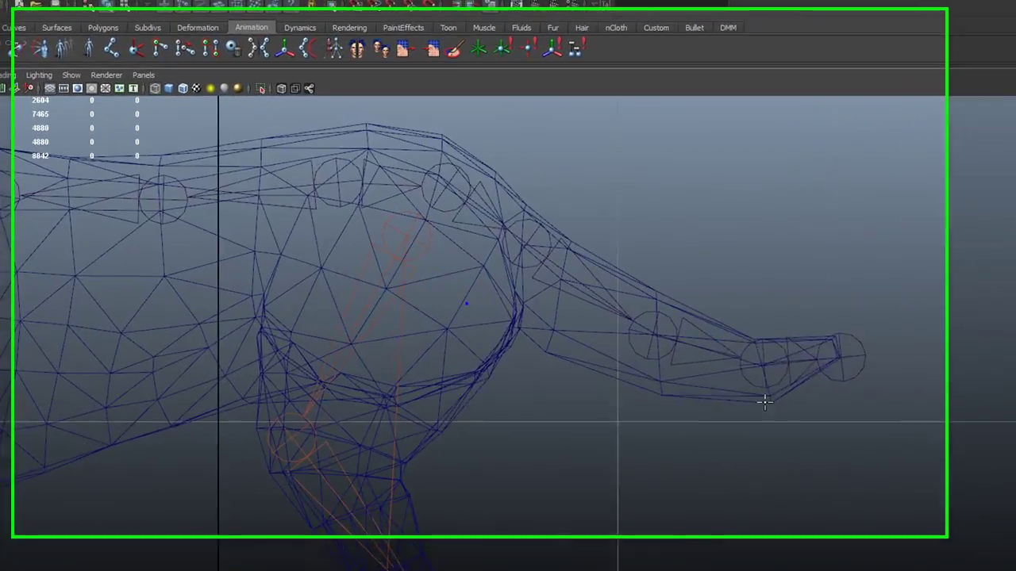
alt+right_drag(717, 472, 719, 473)
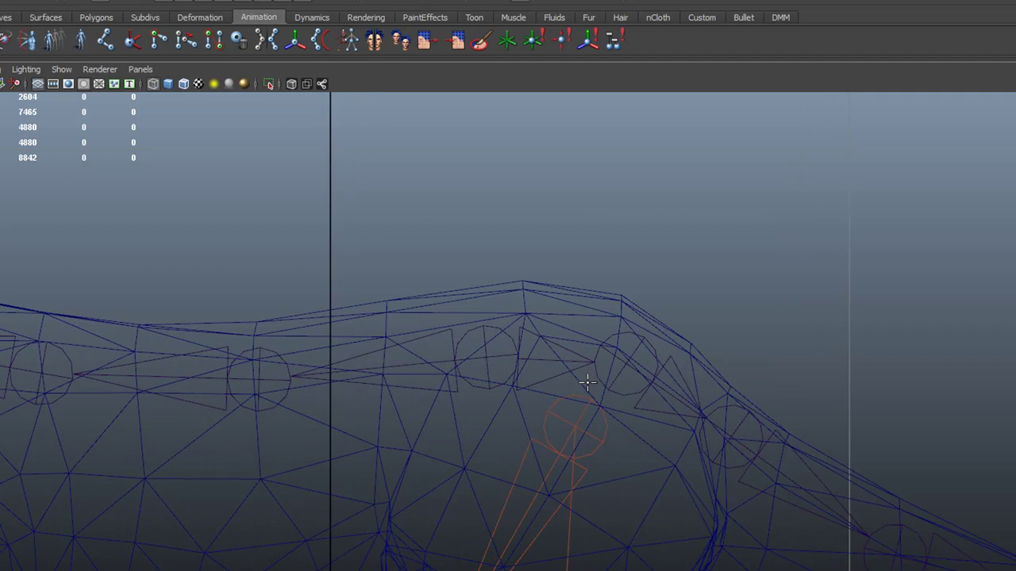
click(653, 511)
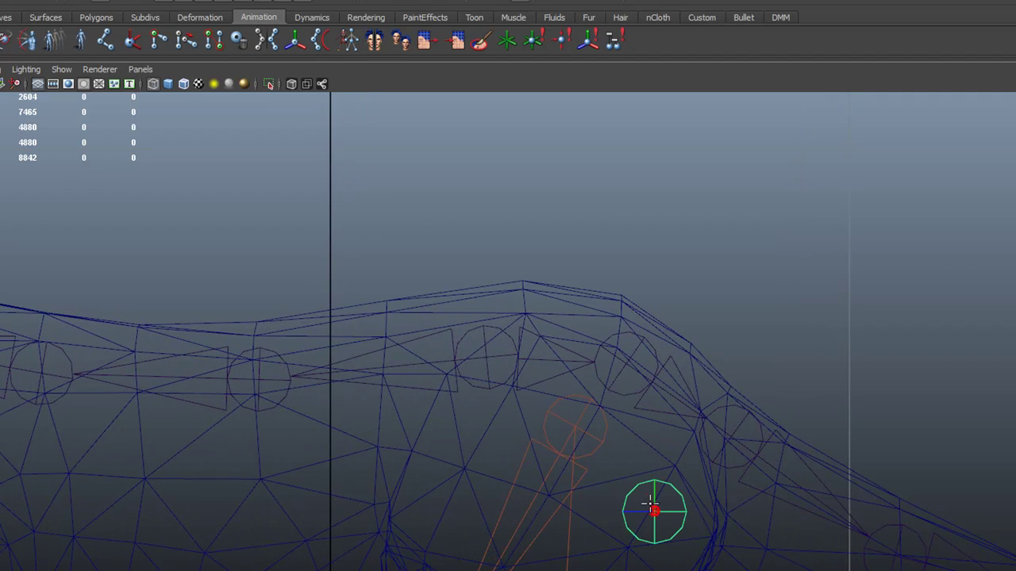
- Move the new joint up and sideways so it sits just above the hind-leg hip joint, between it and the tail base
key(w)
drag(656, 512, 516, 355)
key(space)
key(space)
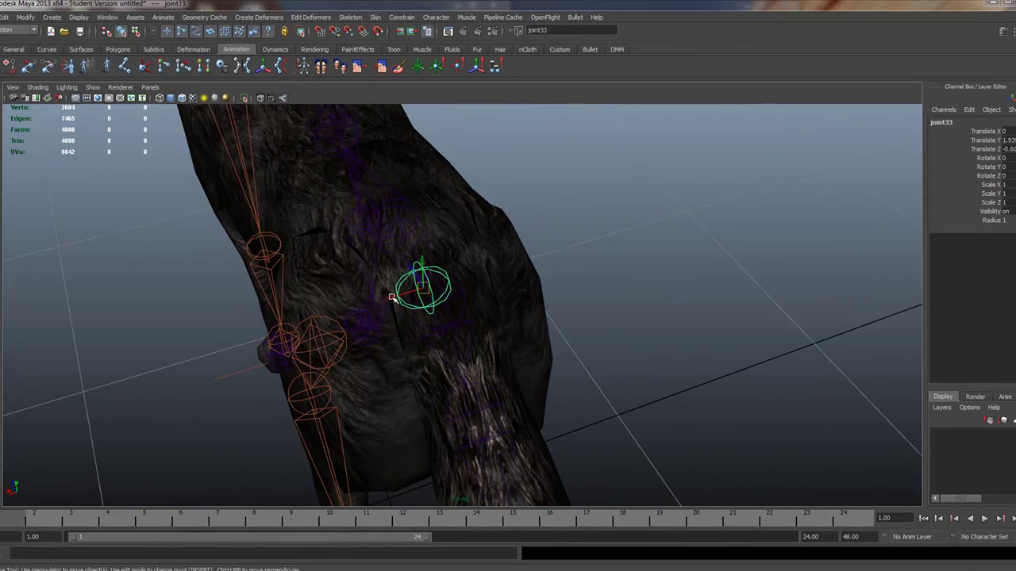
drag(392, 298, 357, 293)
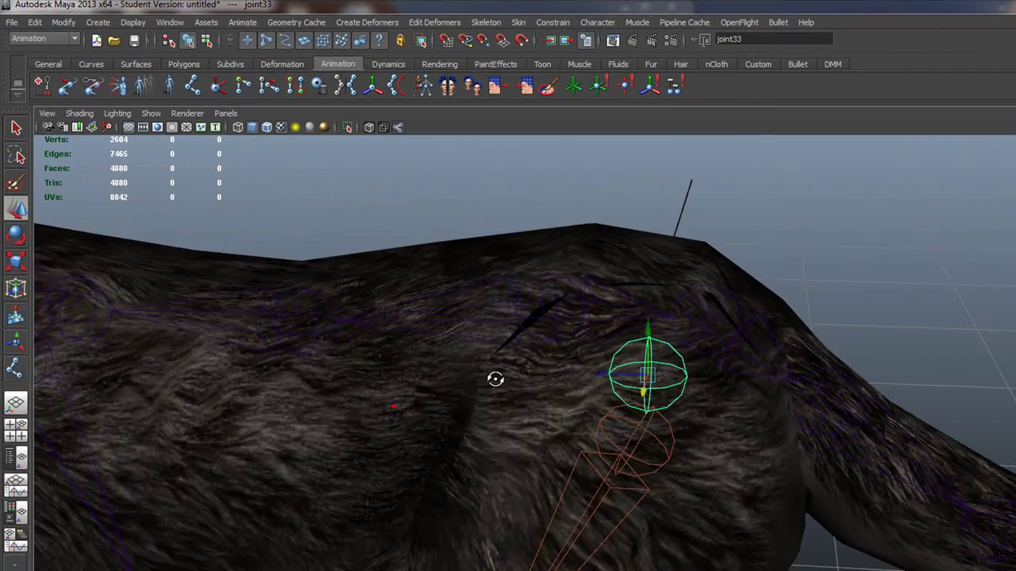
alt+drag(495, 378, 497, 374)
drag(650, 314, 646, 299)
- Parent the hind-leg hip joint to the newly placed joint
alt+drag(734, 389, 733, 531)
alt+drag(826, 508, 651, 473)
click(652, 440)
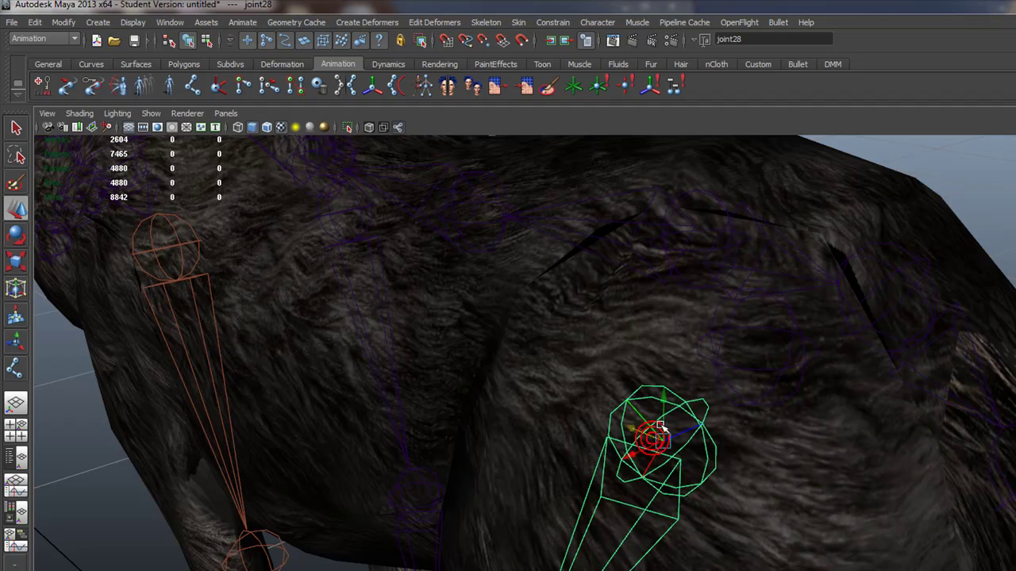
click(738, 331)
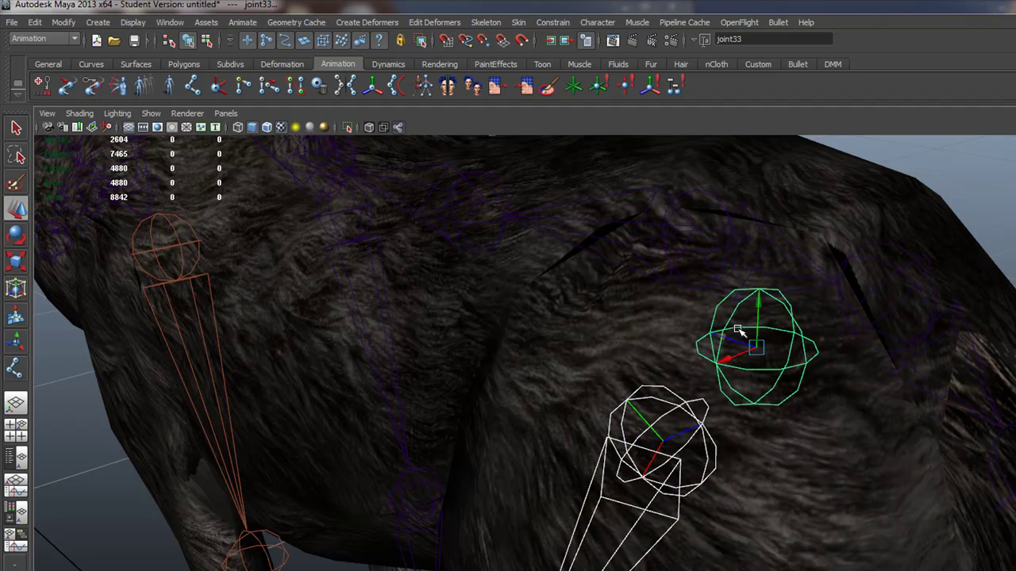
key(p)
- Parent the new upper hip joint to the tail-base joint so the hind leg joins the main skeleton
click(725, 335)
alt+drag(870, 397, 853, 438)
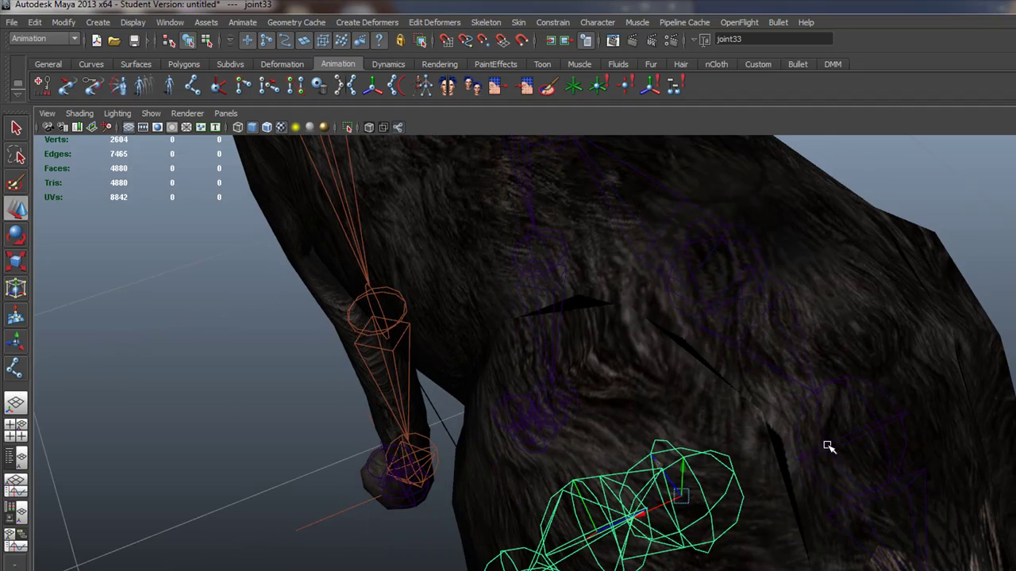
click(829, 447)
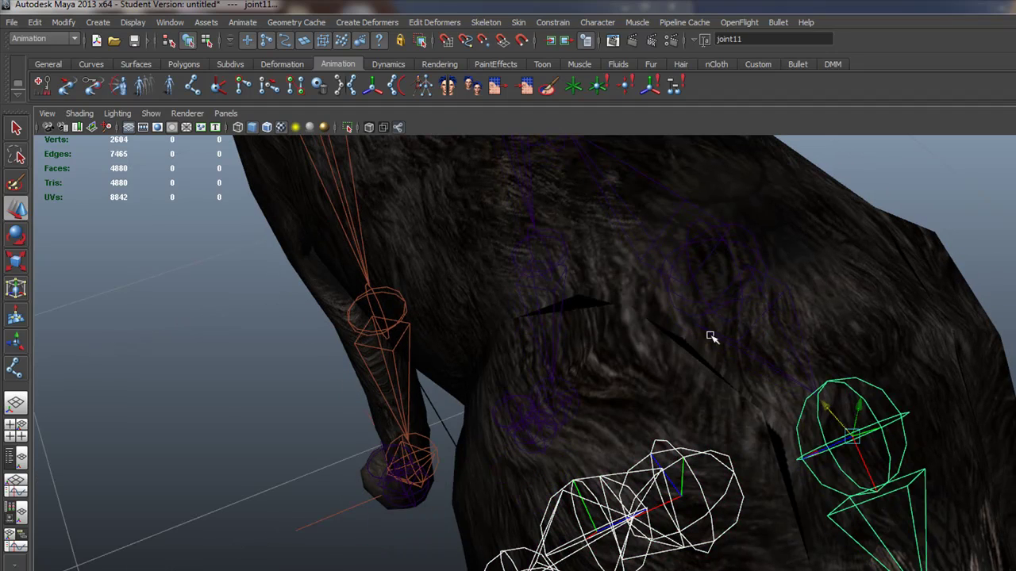
key(Delete)
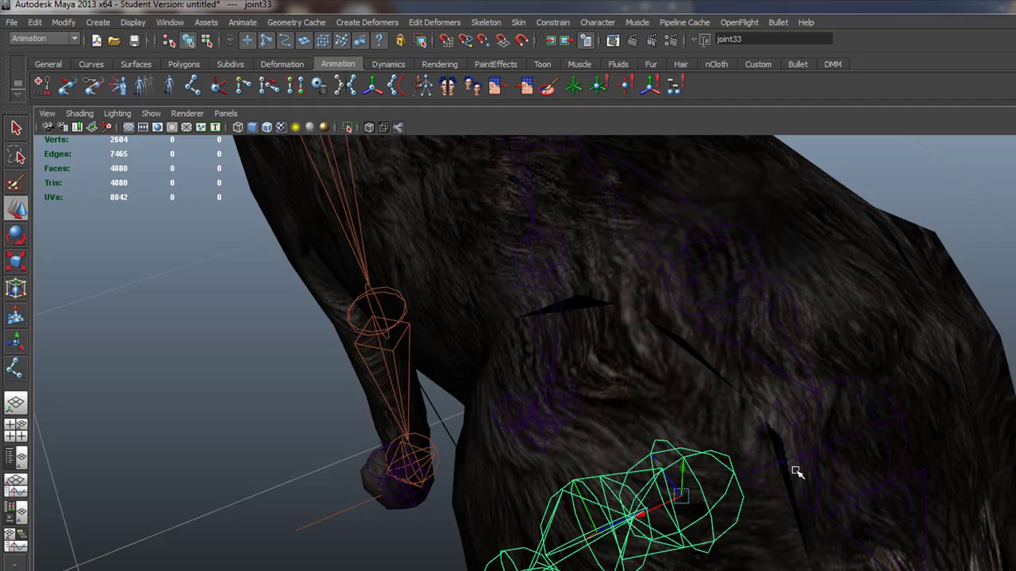
key(ctrl+z)
- Examine the connected hierarchy from the tail-base joint through the new hip joint down the hind leg
alt+drag(688, 466, 746, 262)
click(731, 273)
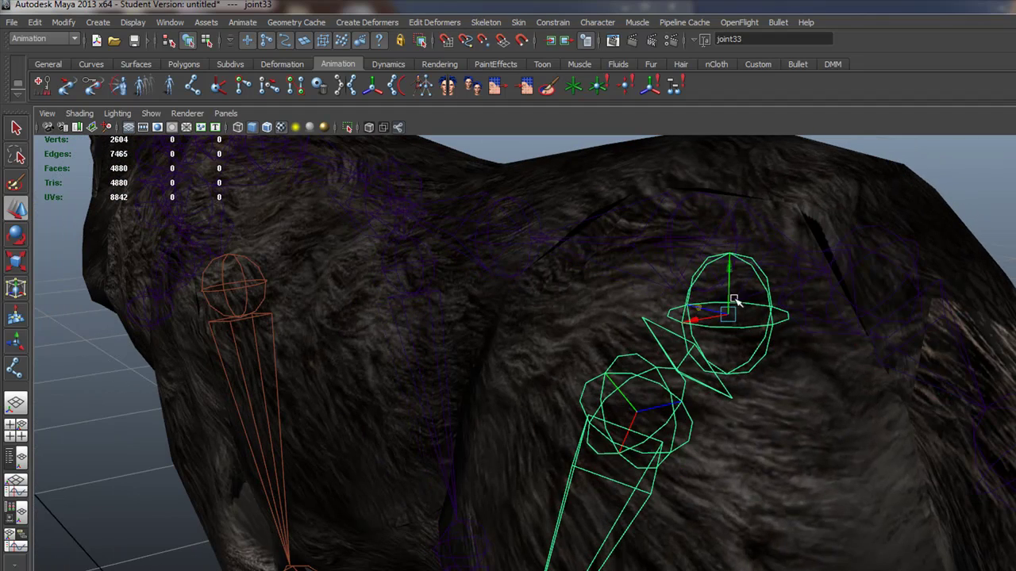
alt+drag(798, 293, 780, 304)
click(838, 376)
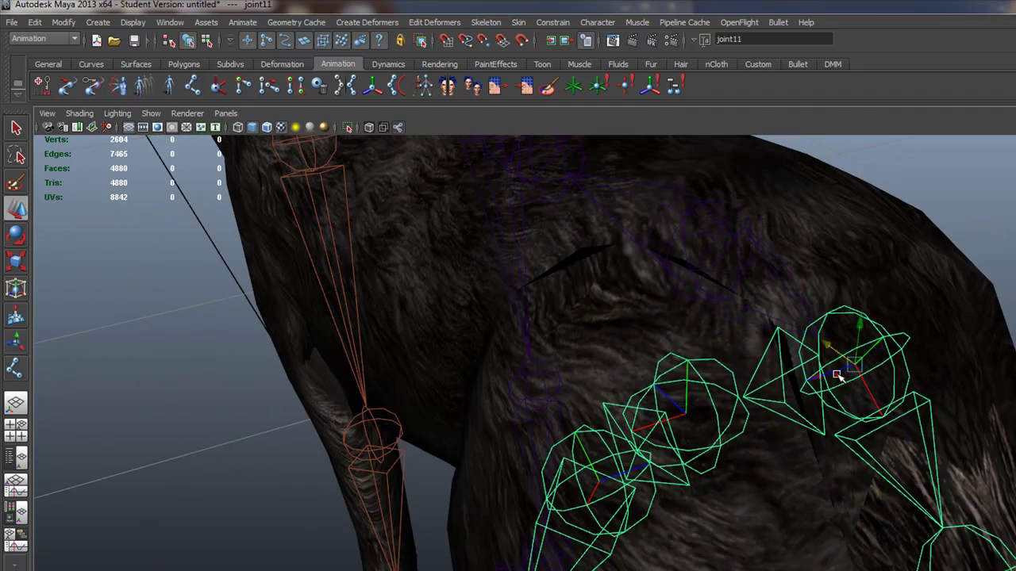
alt+drag(885, 382, 918, 372)
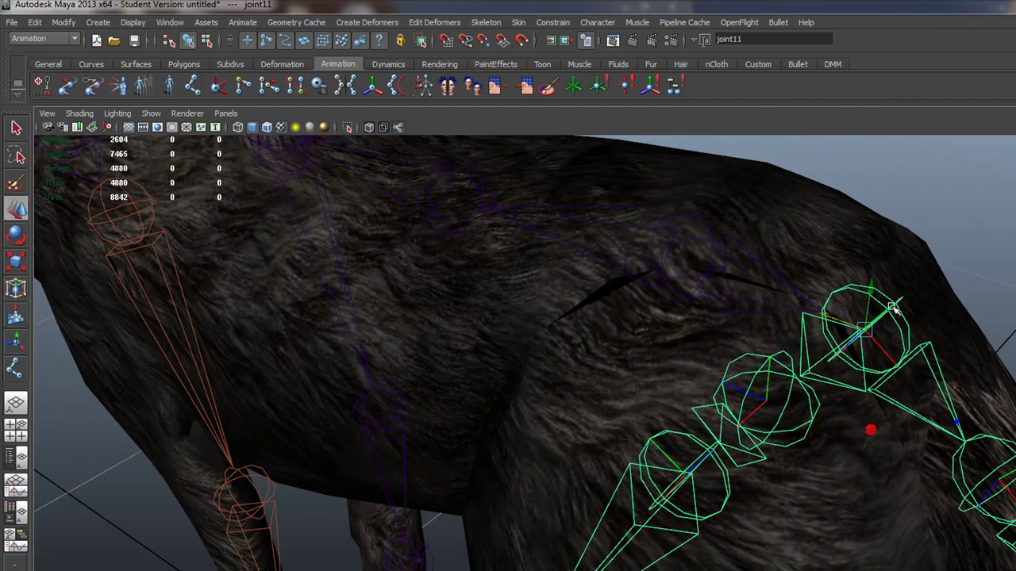
alt+drag(869, 319, 818, 349)
alt+right_drag(915, 386, 588, 338)
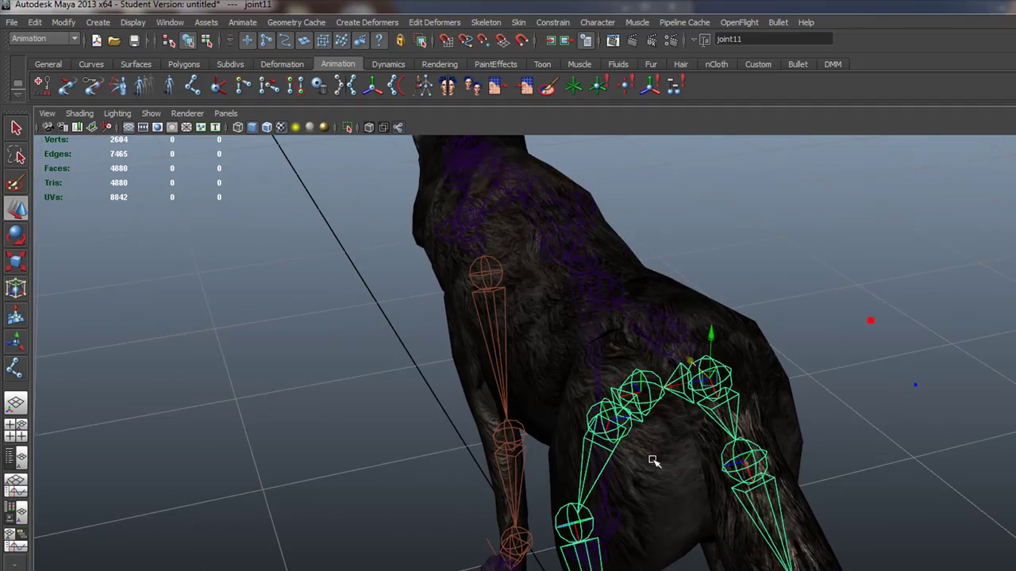
alt+middle_drag(653, 460, 630, 300)
scroll(630, 299, down, 2)
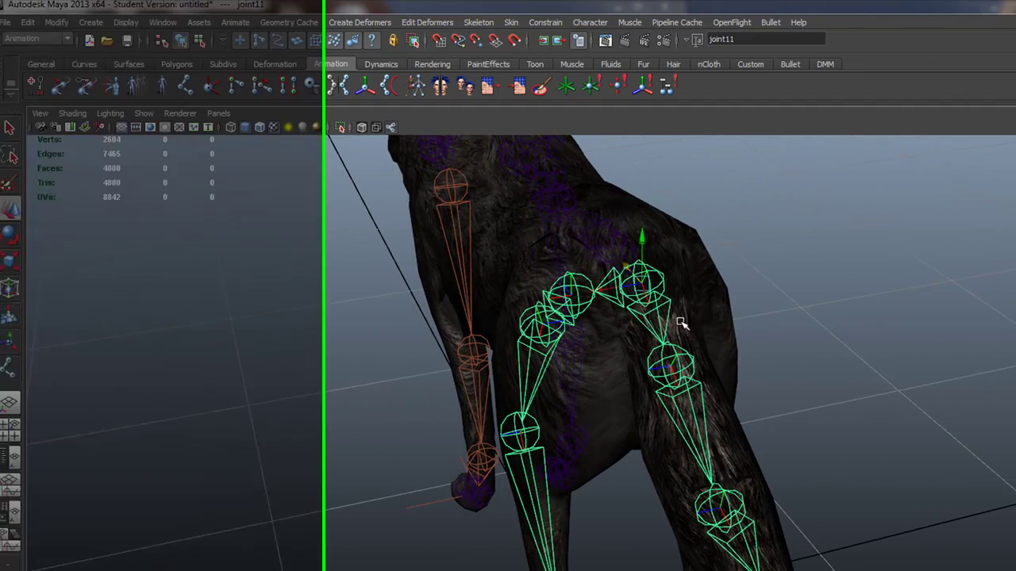
alt+middle_drag(562, 410, 605, 309)
alt+drag(536, 457, 578, 523)
- Open the hind-leg IK handle's attributes and turn on its Stickiness option
drag(238, 508, 203, 534)
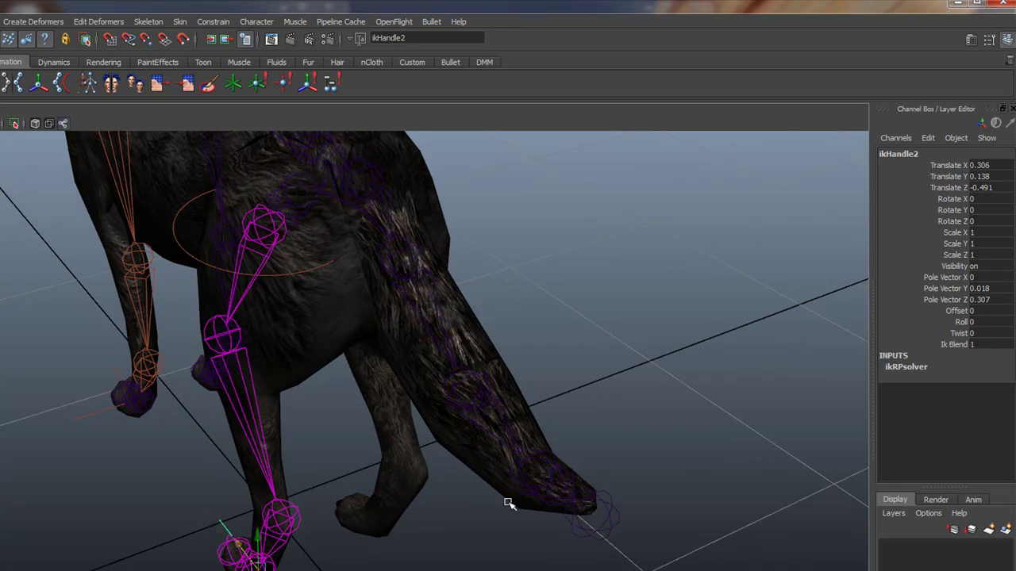
click(971, 38)
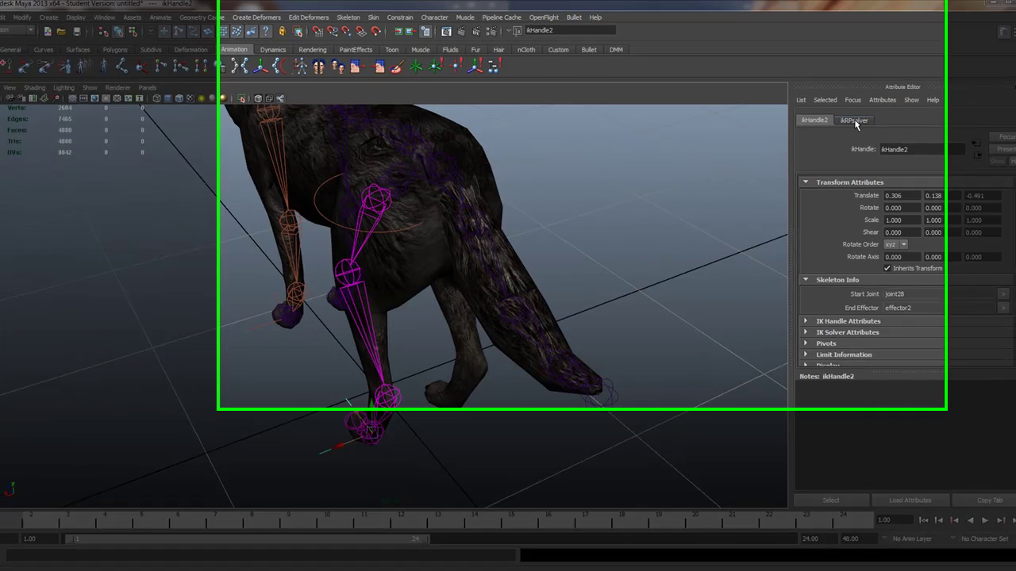
click(854, 119)
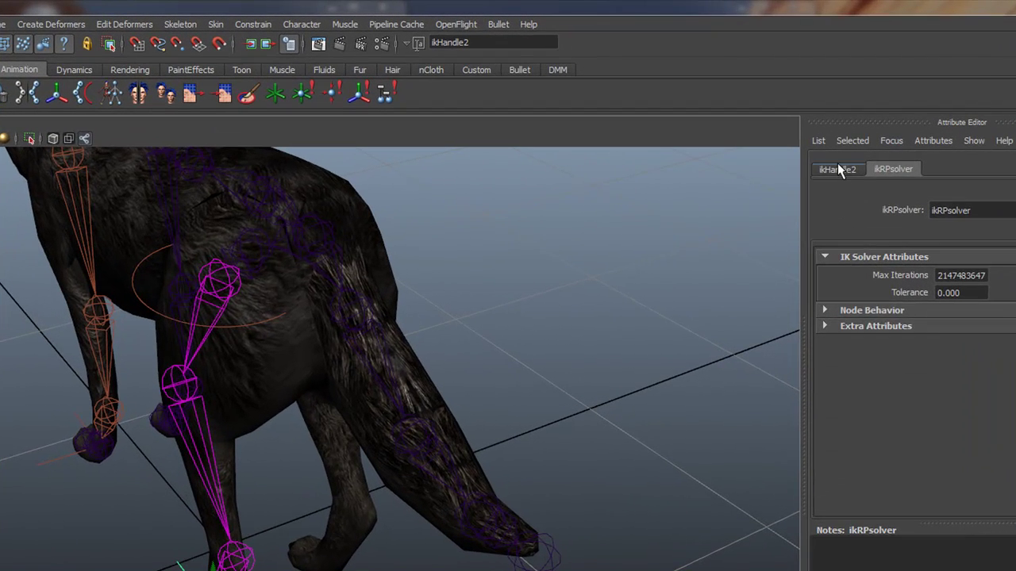
click(814, 120)
click(826, 469)
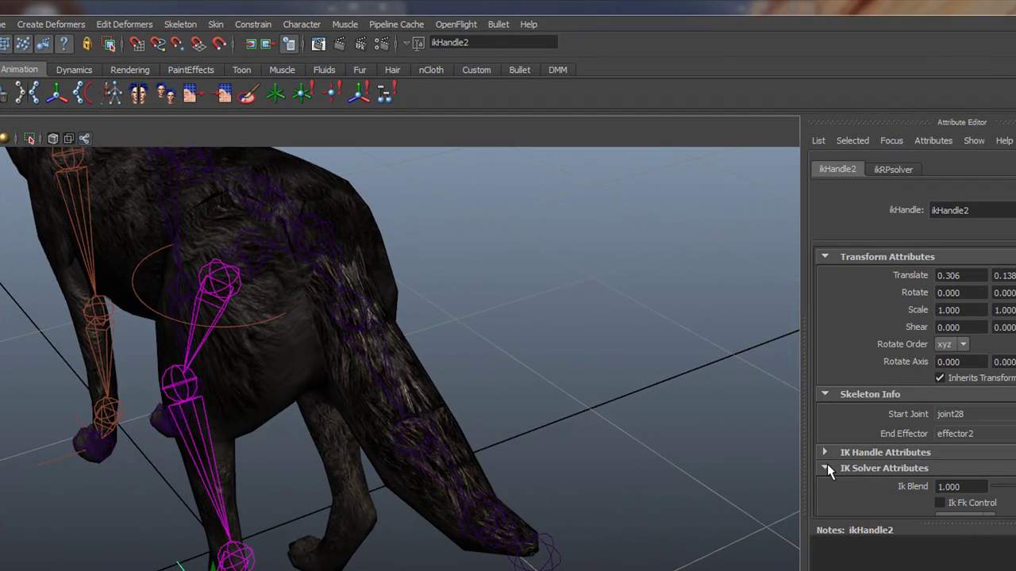
scroll(829, 468, down, 3)
scroll(829, 466, down, 1)
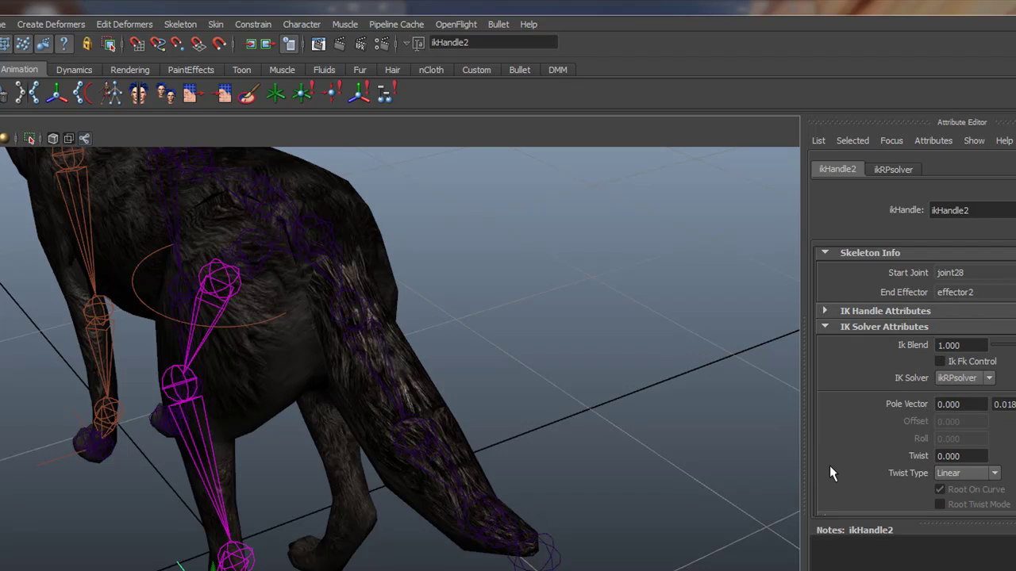
scroll(830, 465, down, 1)
scroll(829, 466, up, 2)
click(826, 354)
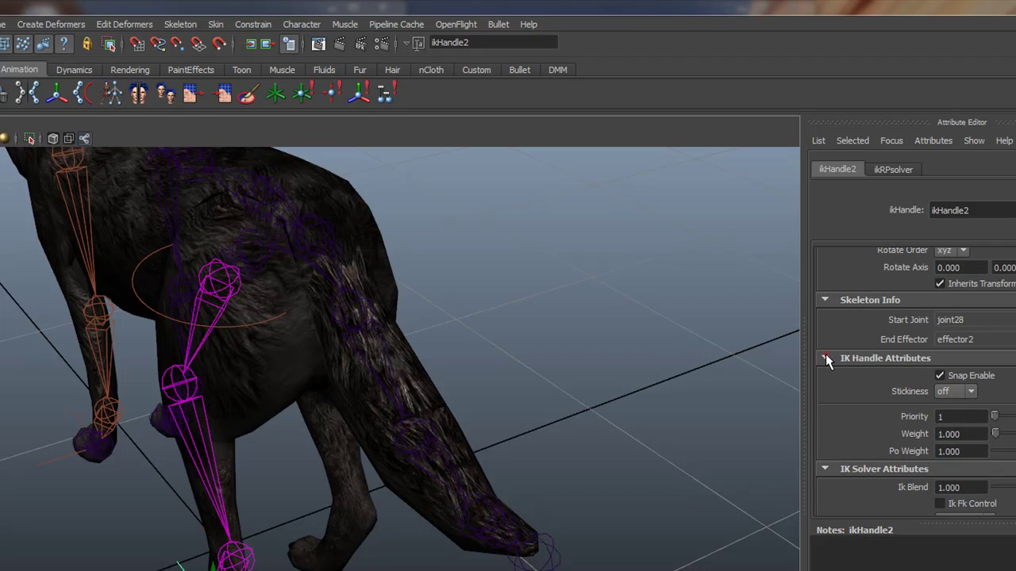
click(968, 392)
click(956, 415)
- Mirror the hind-leg joint chain, starting from its new upper hip joint, to the wolf's other side
alt+drag(364, 320, 397, 448)
alt+right_drag(186, 436, 366, 475)
alt+drag(410, 458, 399, 458)
click(408, 389)
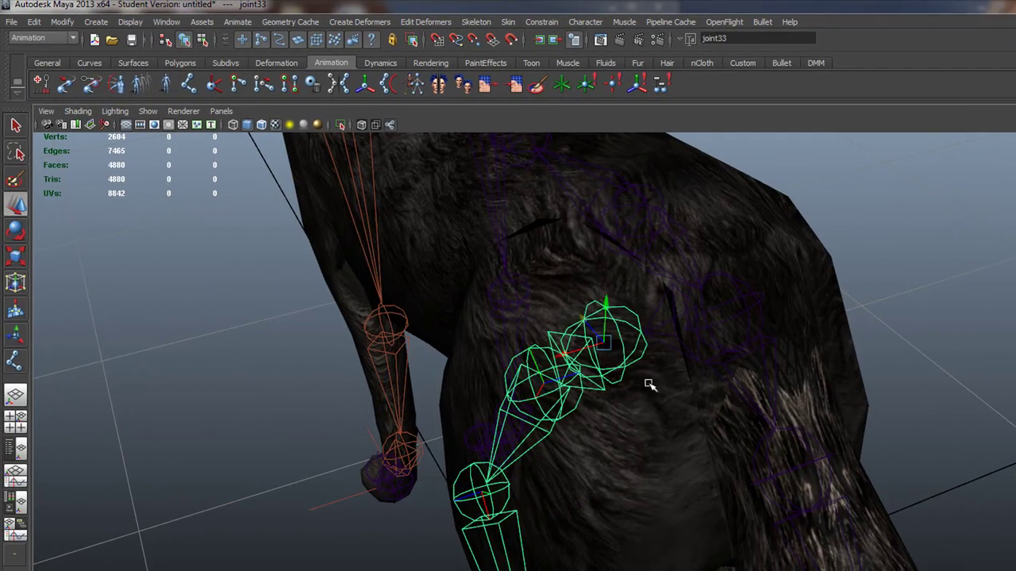
alt+drag(649, 385, 633, 393)
alt+drag(560, 377, 578, 368)
alt+right_drag(577, 367, 560, 378)
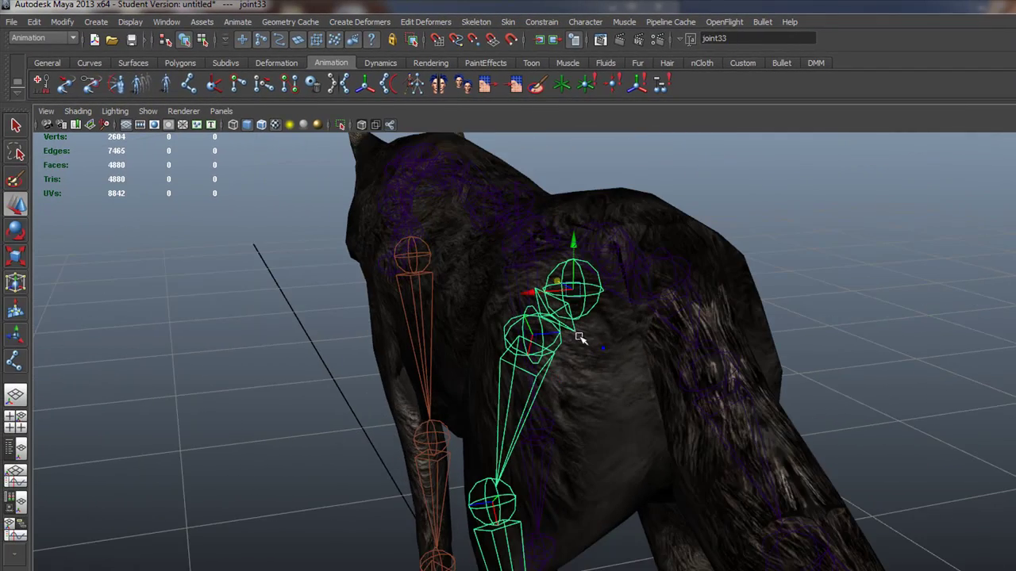
alt+middle_drag(603, 349, 540, 381)
alt+drag(540, 380, 537, 404)
mouse_move(537, 404)
alt+mouse_down()
mouse_move(533, 425)
mouse_move(543, 410)
alt+mouse_up()
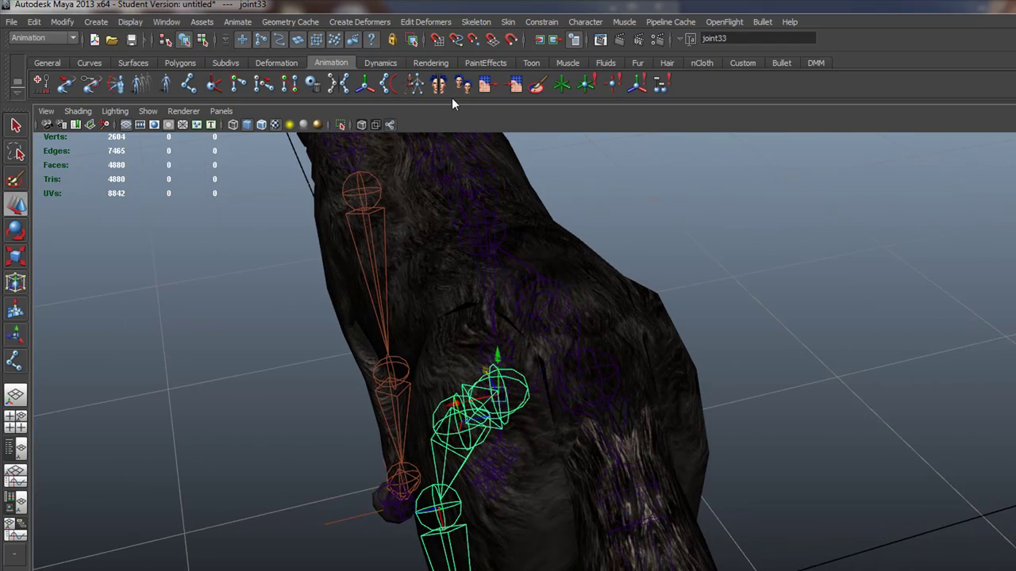
click(476, 21)
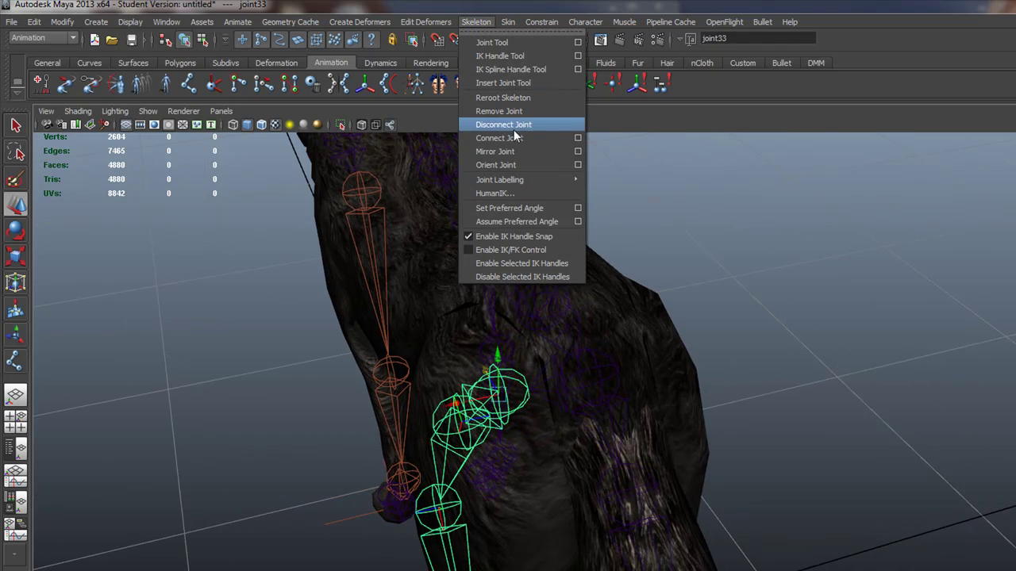
click(513, 153)
- Examine the mirrored hind-leg joint chain from its upper hip joint down to the foot joints
mouse_move(680, 233)
alt+mouse_down()
mouse_move(585, 233)
mouse_move(651, 224)
mouse_move(683, 238)
mouse_move(669, 215)
mouse_move(671, 230)
alt+mouse_up()
click(473, 368)
alt+drag(603, 357, 445, 338)
scroll(428, 334, down, 3)
alt+middle_drag(486, 361, 467, 224)
alt+drag(466, 225, 529, 424)
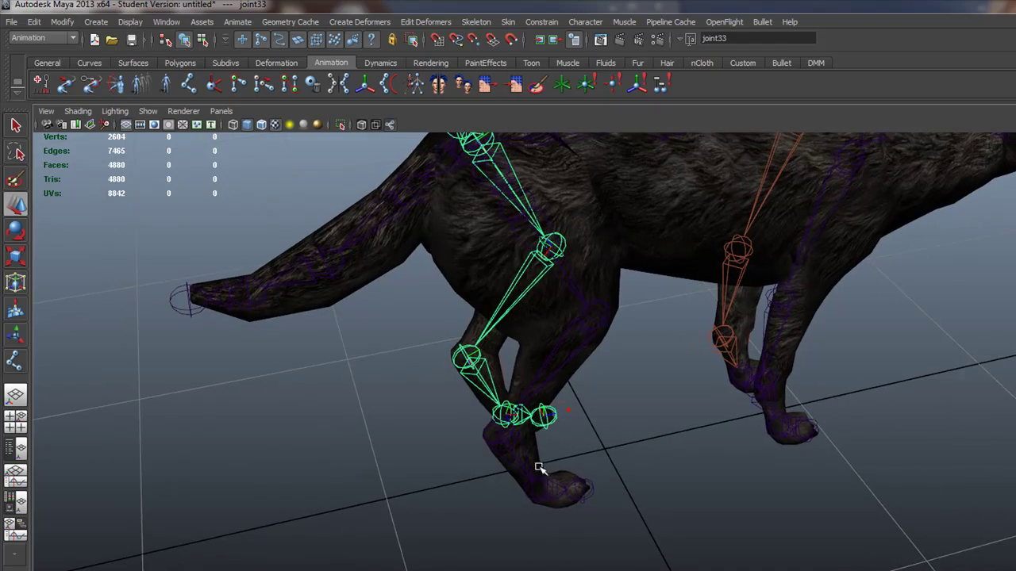
click(540, 475)
alt+drag(539, 474, 577, 460)
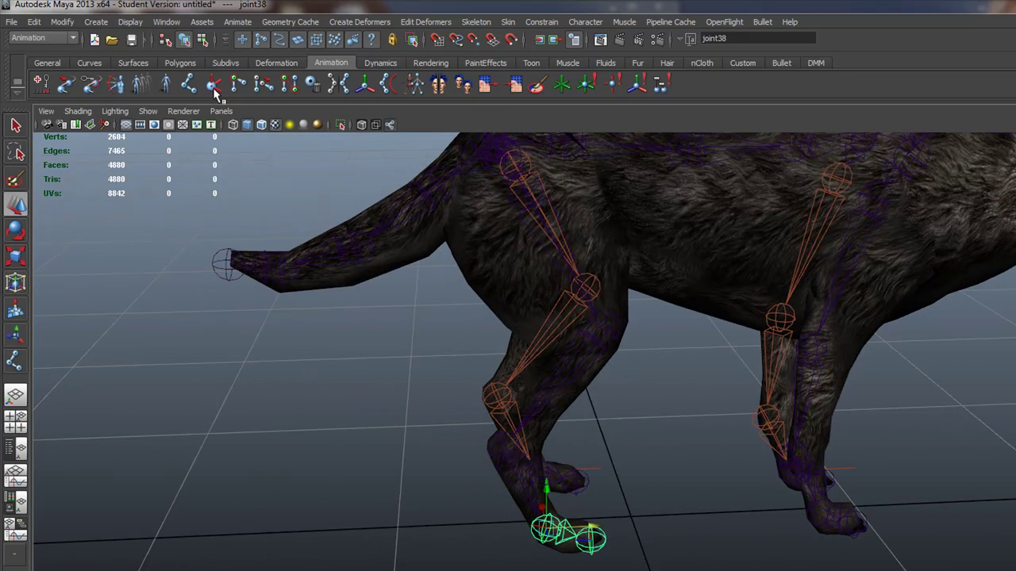
- Create an IK handle on the mirrored hind leg, running from its hip joint to the joint at the paw
click(215, 85)
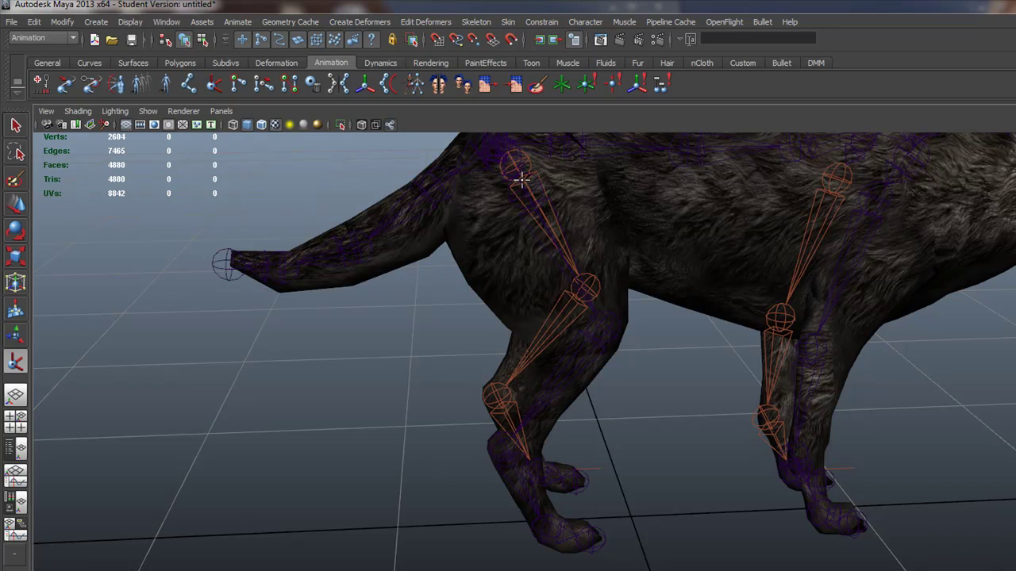
alt+drag(520, 181, 588, 219)
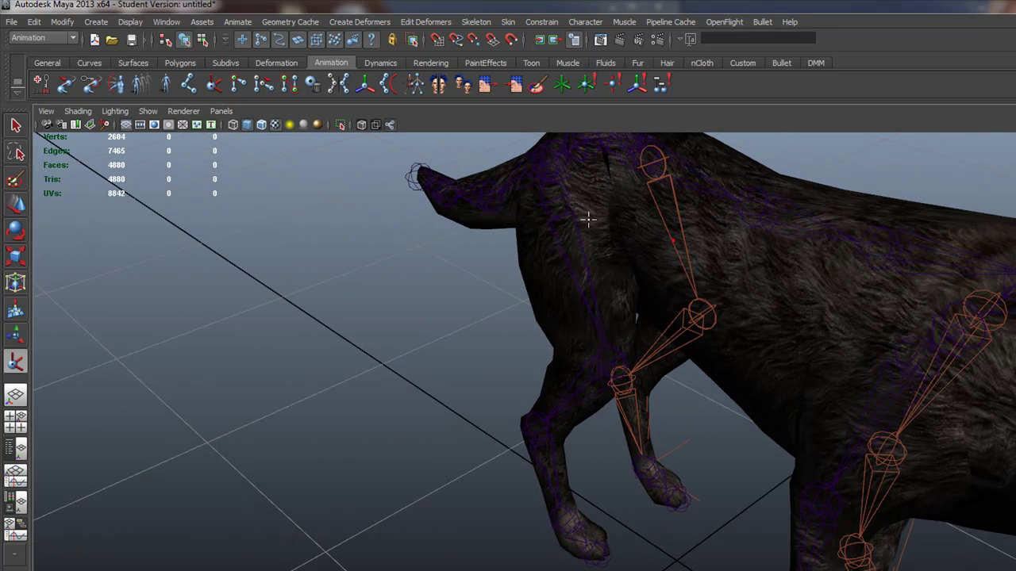
click(548, 211)
click(565, 520)
key(w)
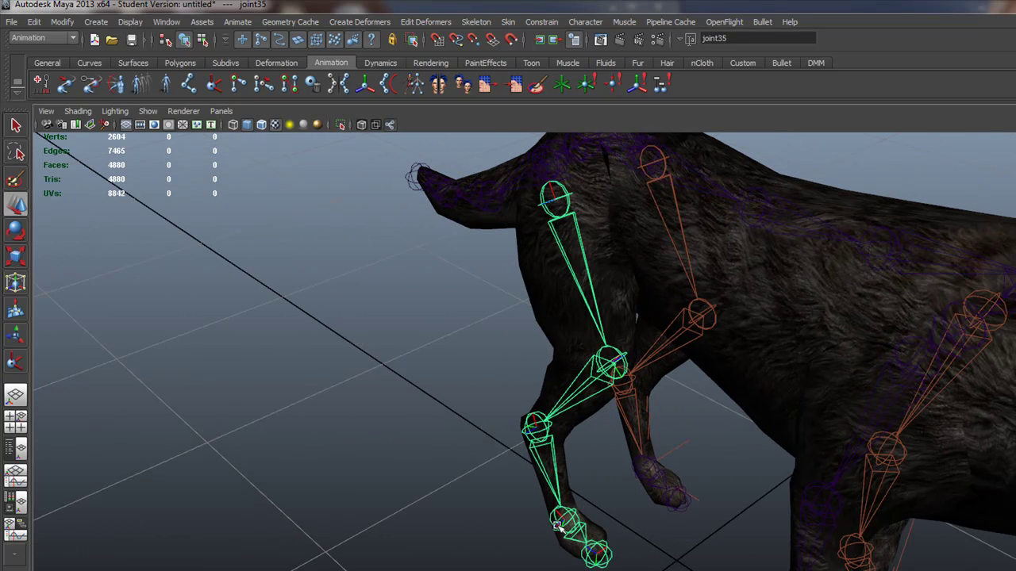
- Set the new IK handle's Stickiness to sticky and check the same setting on the opposite hind leg's handle
alt+drag(451, 471, 647, 450)
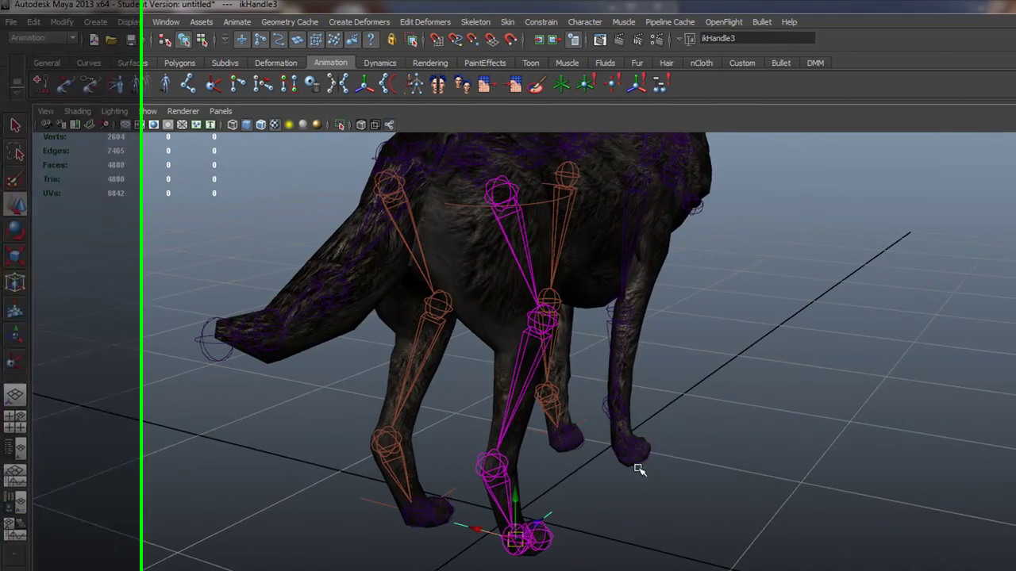
key(ctrl+a)
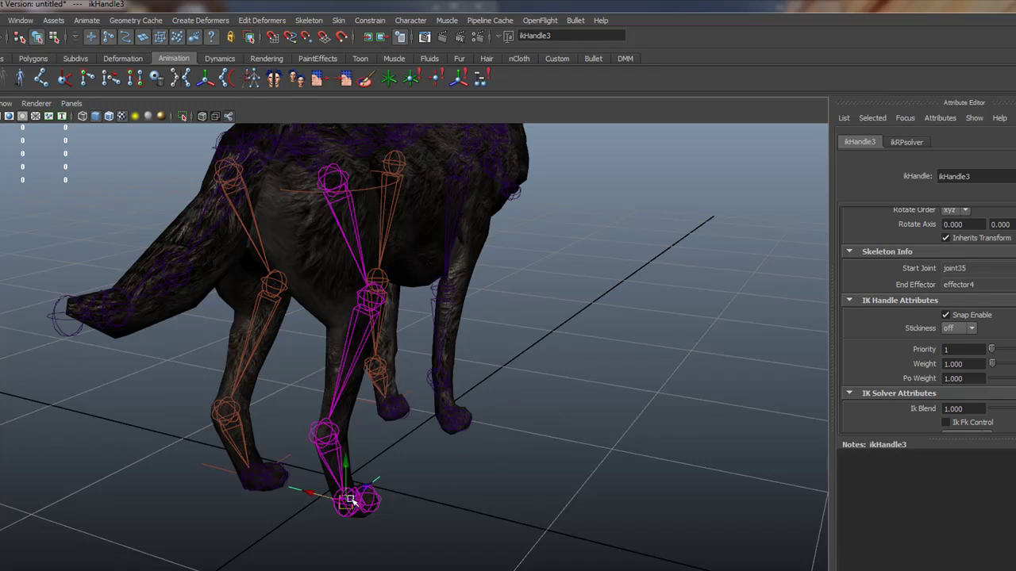
click(971, 329)
click(966, 349)
click(287, 458)
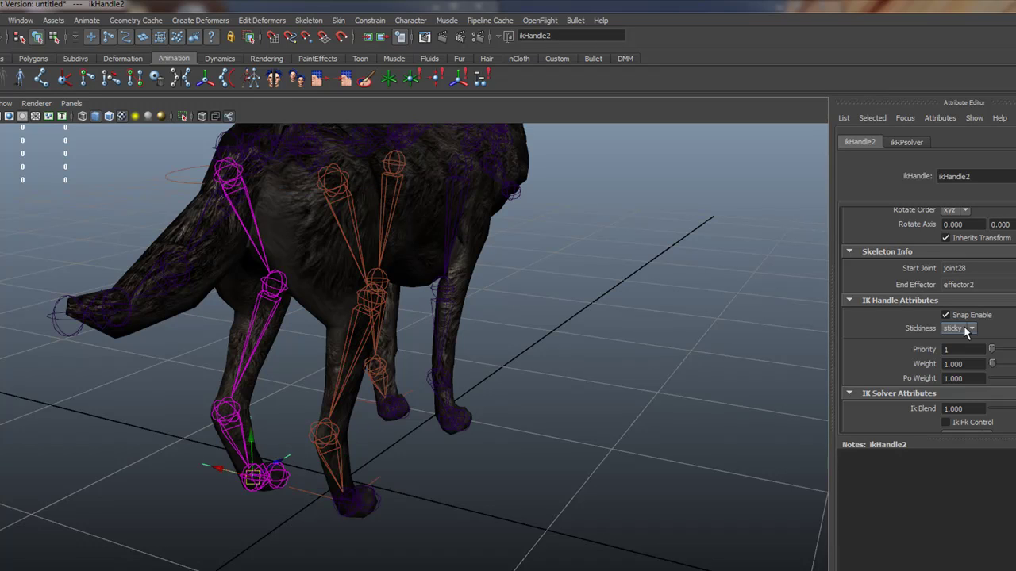
- Rotate the tail-base joint about -10° in X to test how the tail and both IK-controlled hind legs respond
alt+drag(346, 402, 629, 332)
click(607, 307)
alt+middle_drag(607, 308, 454, 346)
alt+right_drag(454, 346, 591, 404)
alt+drag(591, 405, 501, 381)
click(586, 339)
alt+right_drag(501, 381, 351, 407)
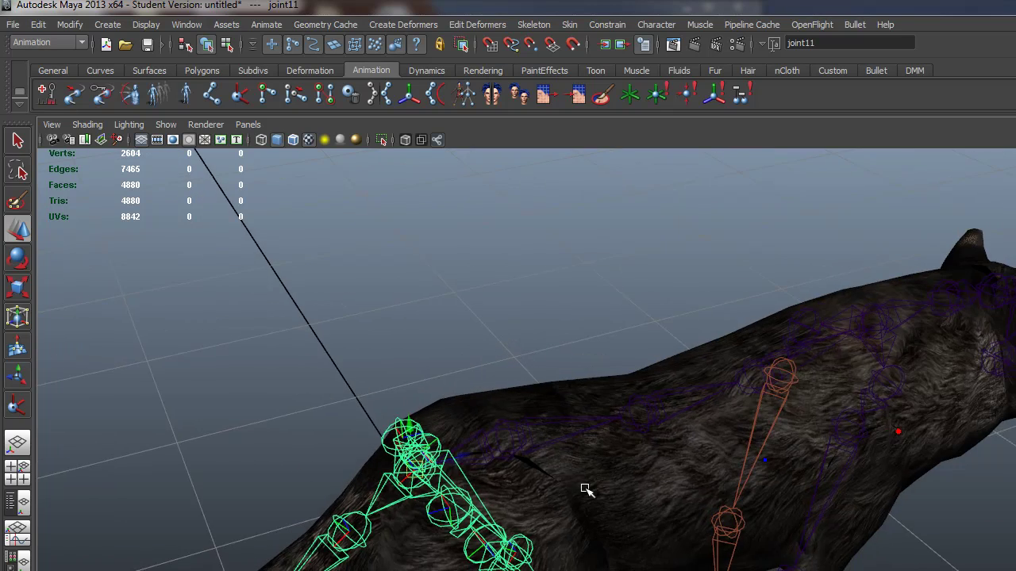
alt+drag(586, 489, 583, 257)
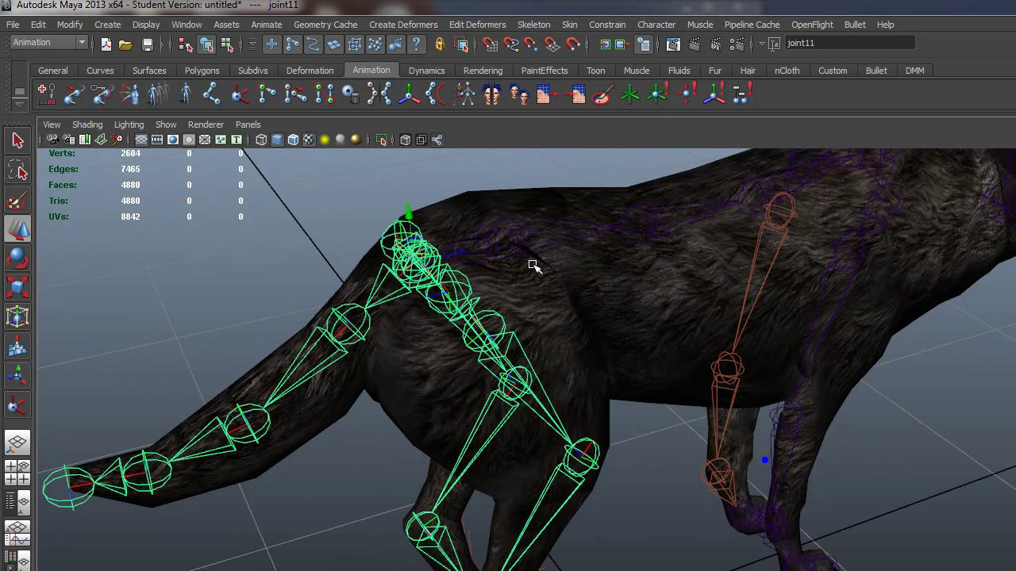
click(17, 258)
drag(384, 241, 372, 372)
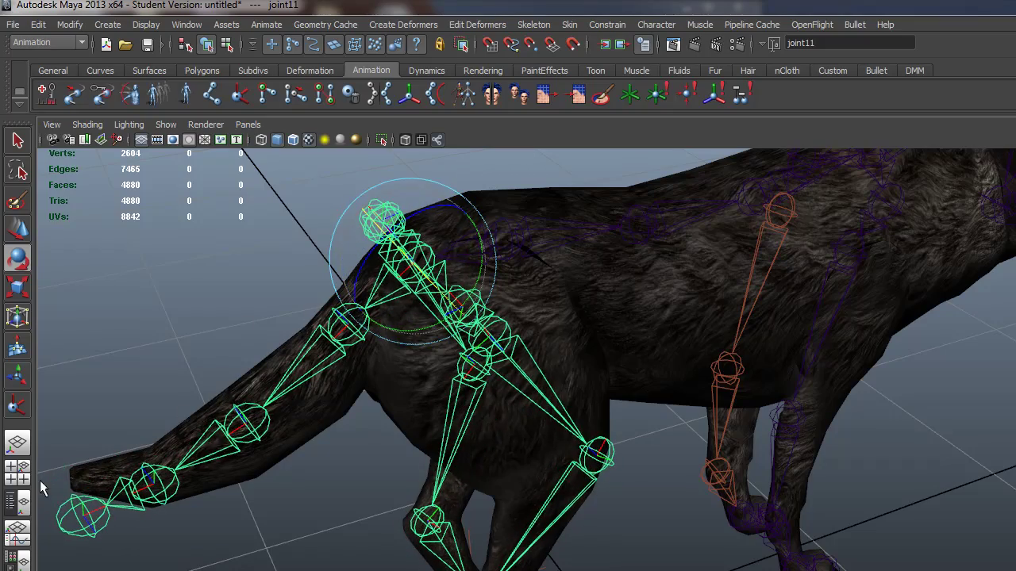
alt+drag(390, 253, 597, 365)
alt+drag(597, 365, 609, 373)
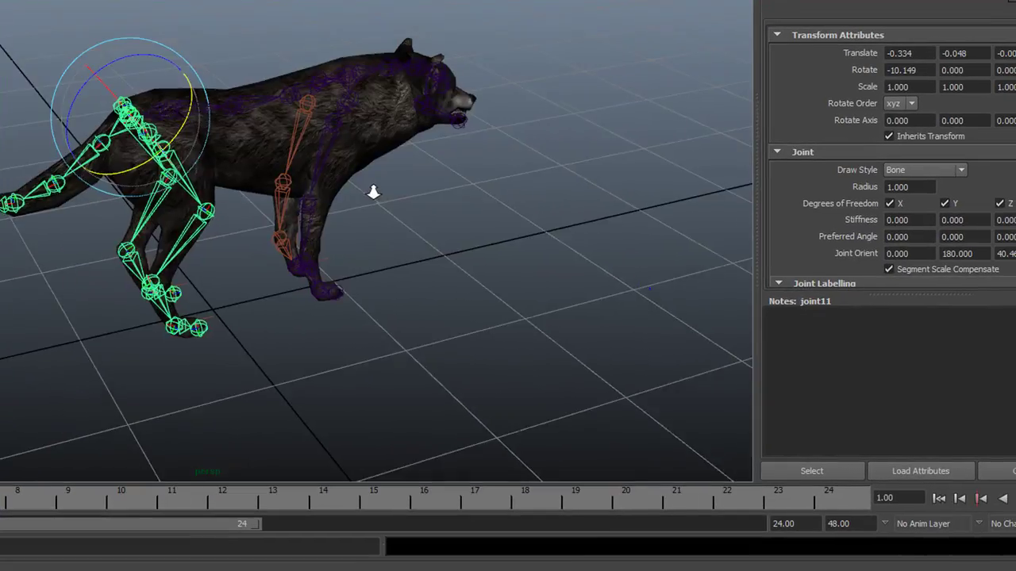
alt+drag(374, 193, 114, 216)
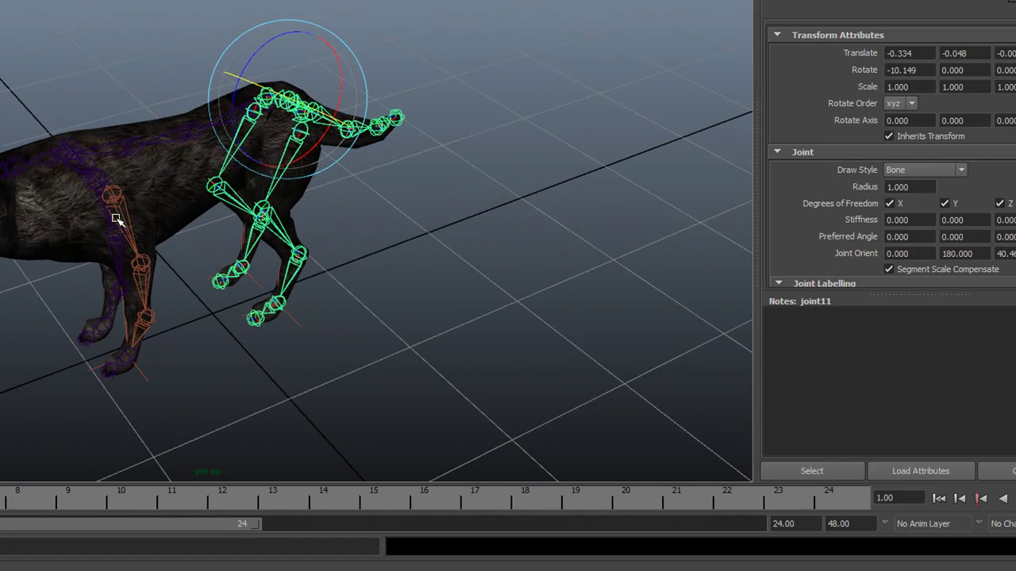